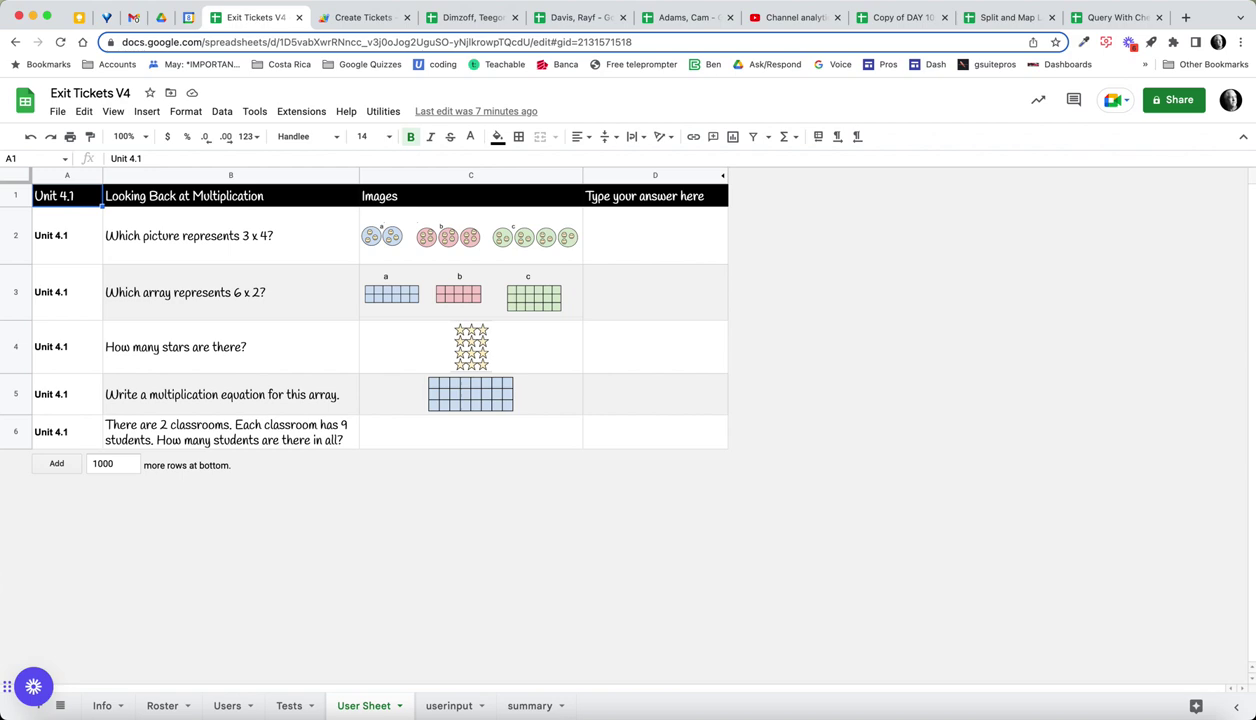
# Read through the Info sheet's notes on the sheets, usage instructions and project scripts
pyautogui.click(102, 705)
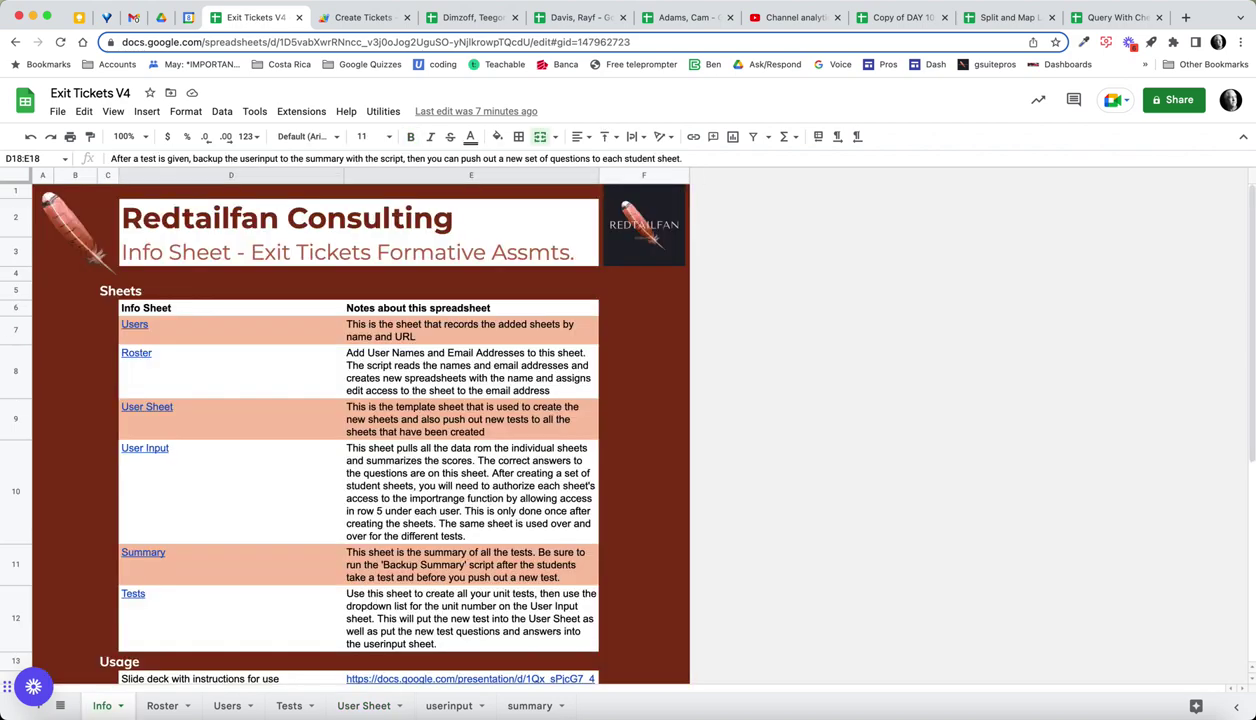
pyautogui.scroll(-5, 360, 430)
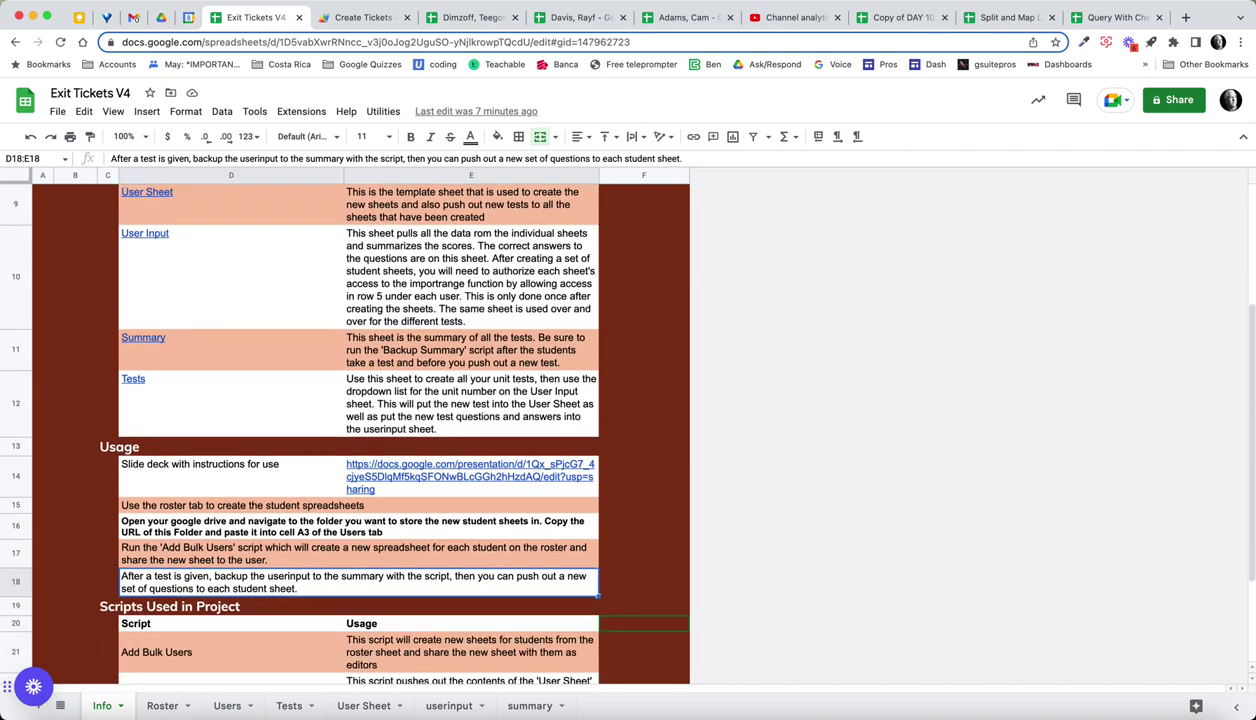
pyautogui.scroll(-2, 360, 430)
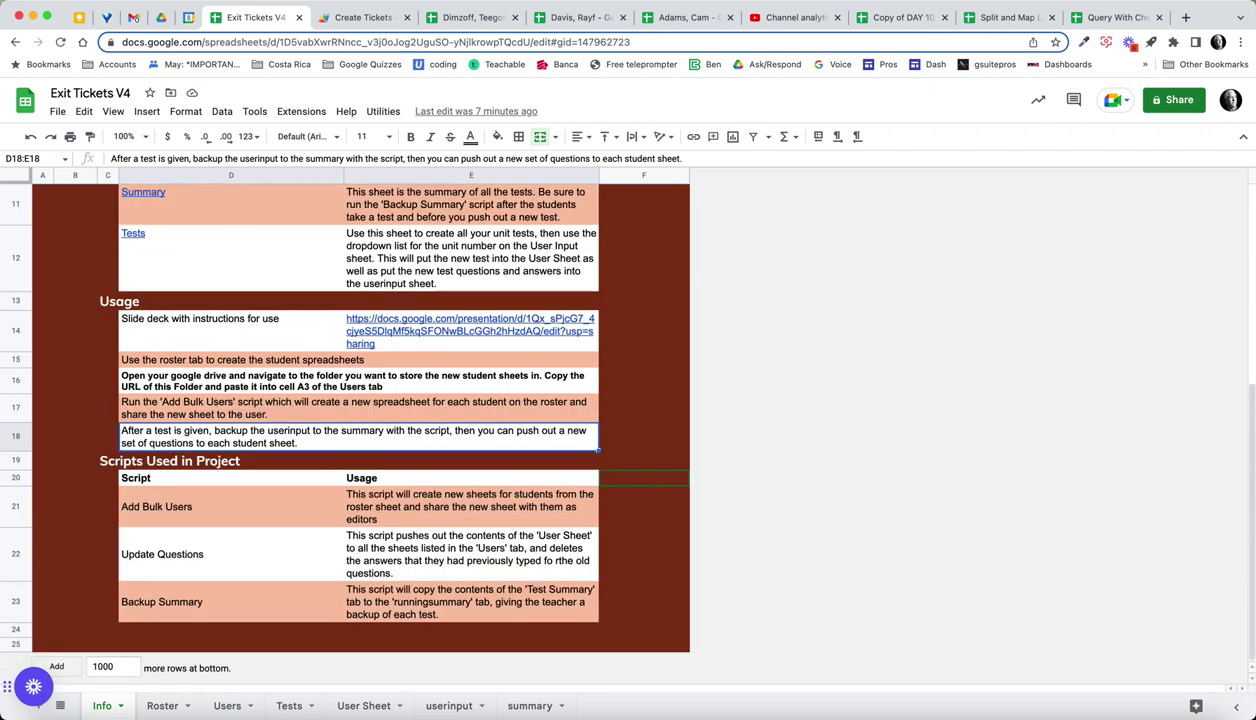
pyautogui.scroll(6, 360, 430)
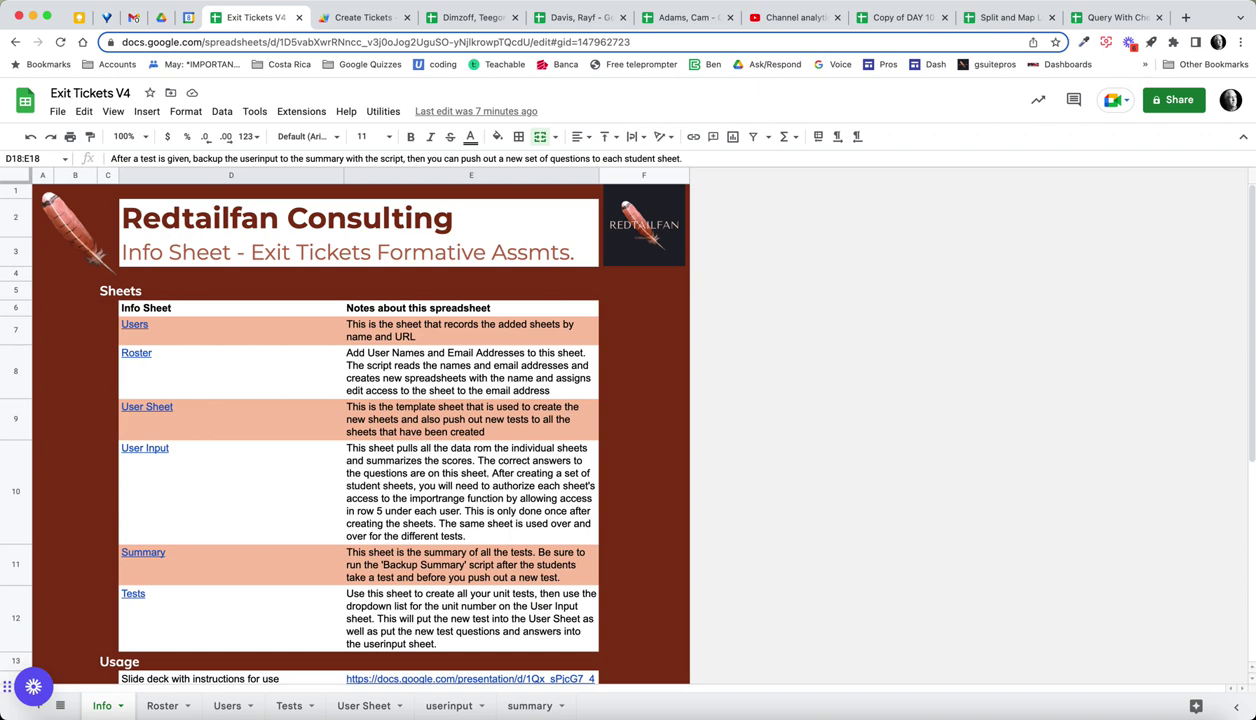
# Examine the student names and emails on the Roster sheet, the spreadsheet URLs on the Users sheet, and the available utility scripts
pyautogui.click(162, 705)
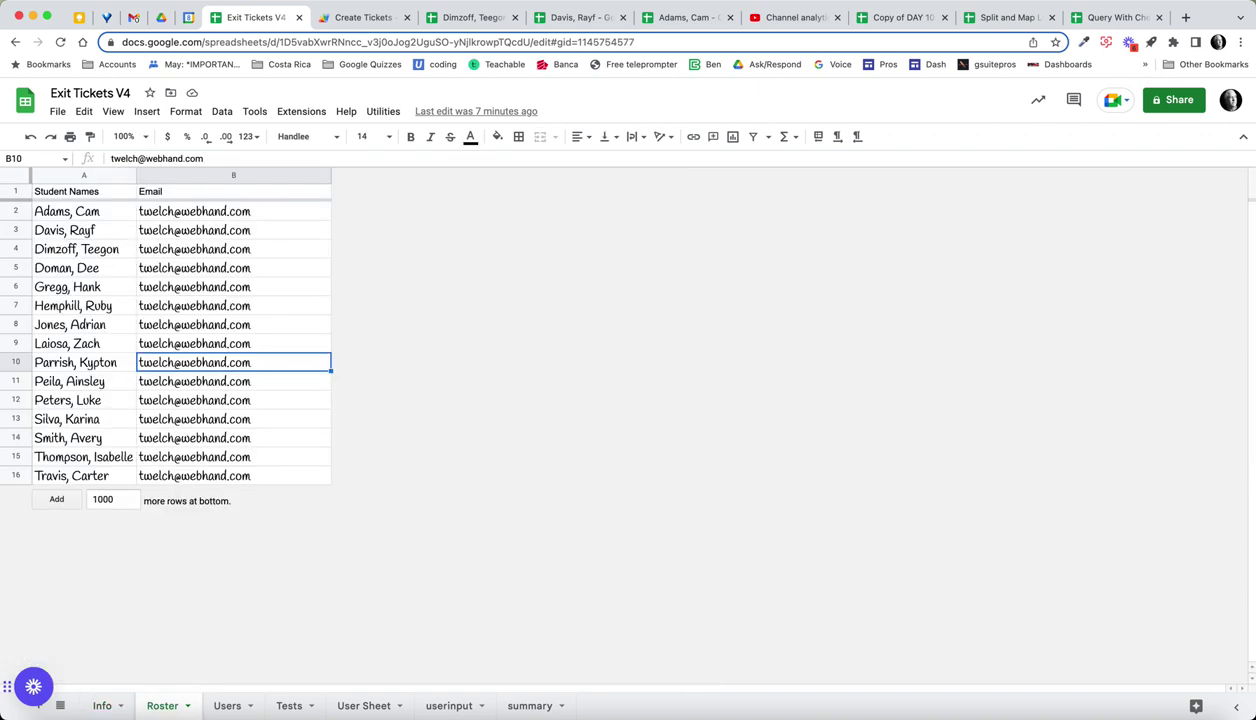
pyautogui.moveTo(195, 476)
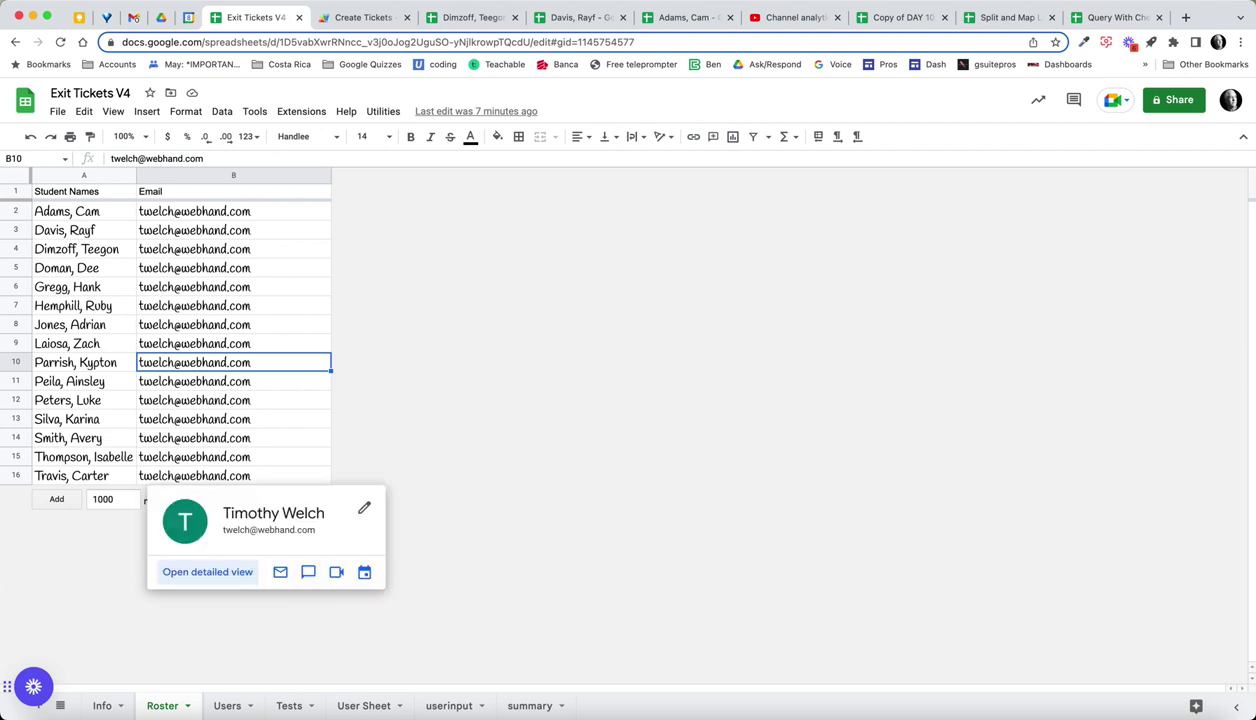
pyautogui.click(227, 705)
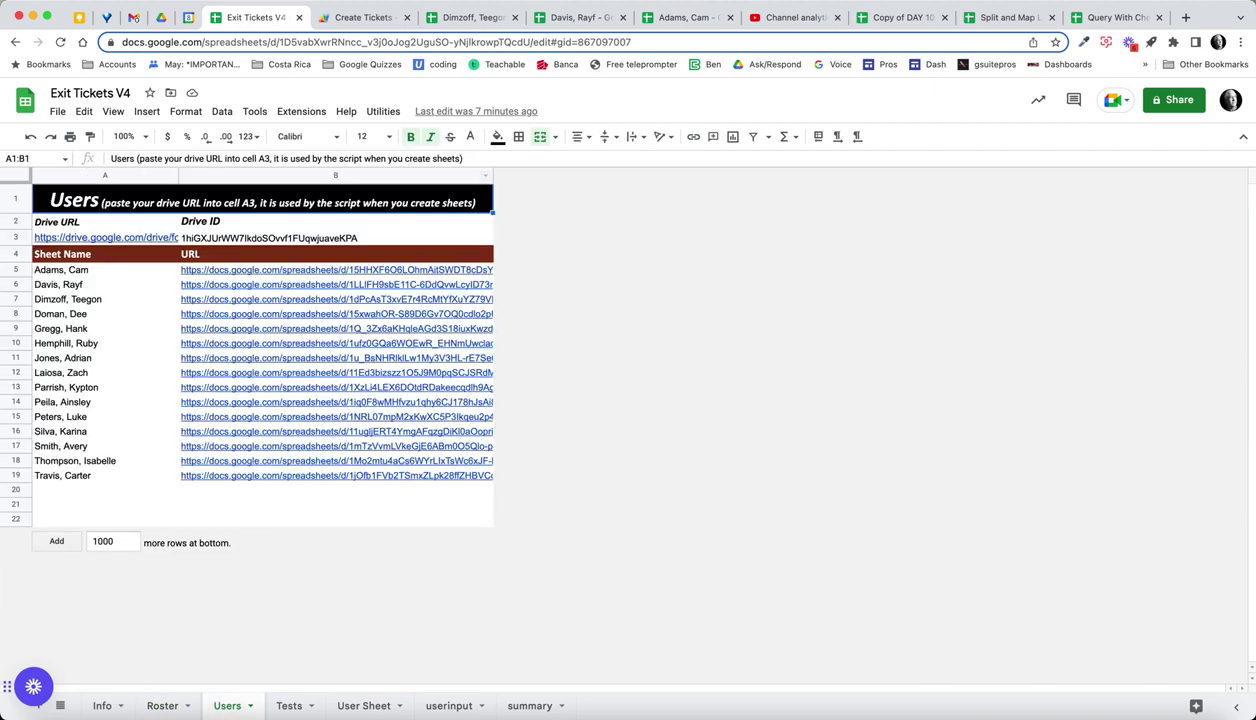
pyautogui.click(383, 111)
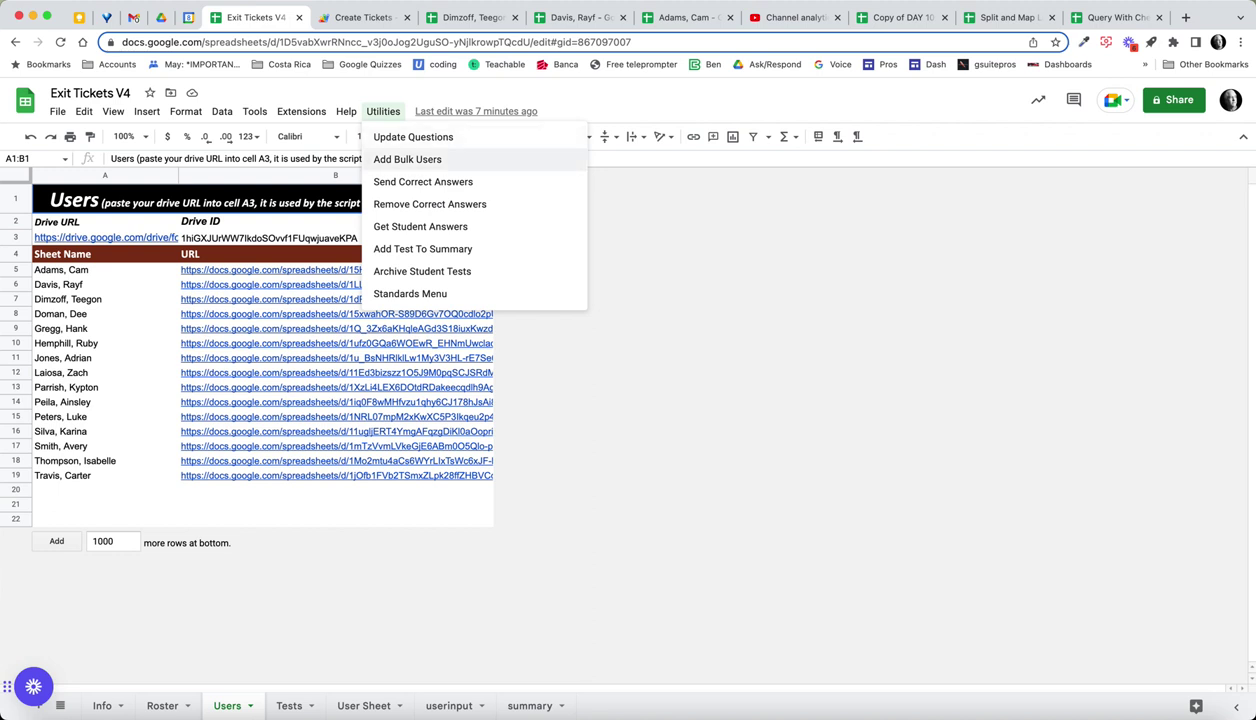
pyautogui.click(335, 254)
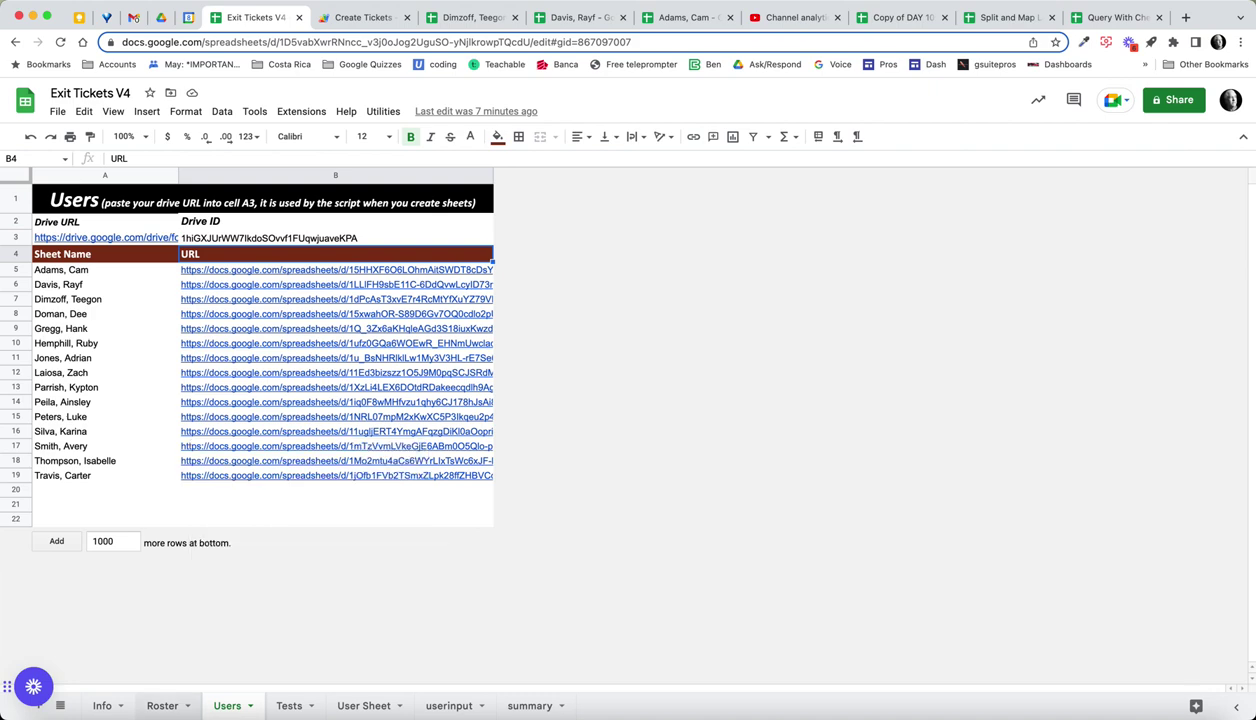
pyautogui.click(162, 705)
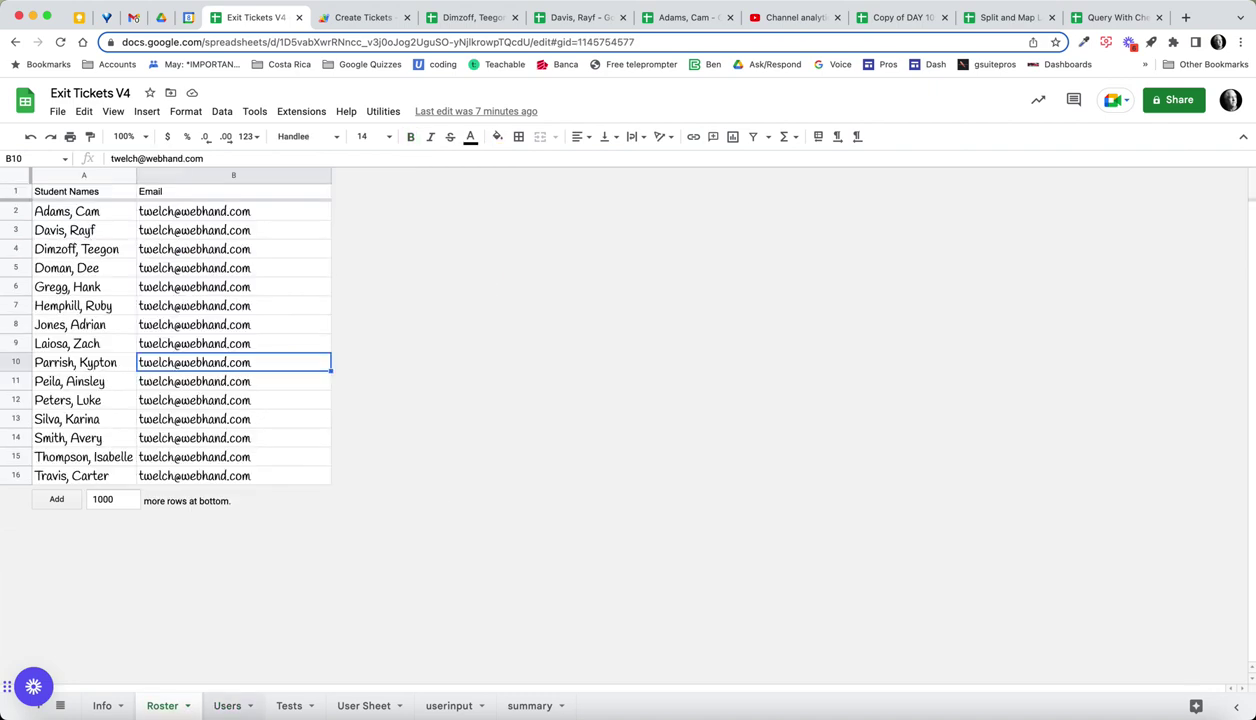
pyautogui.click(227, 705)
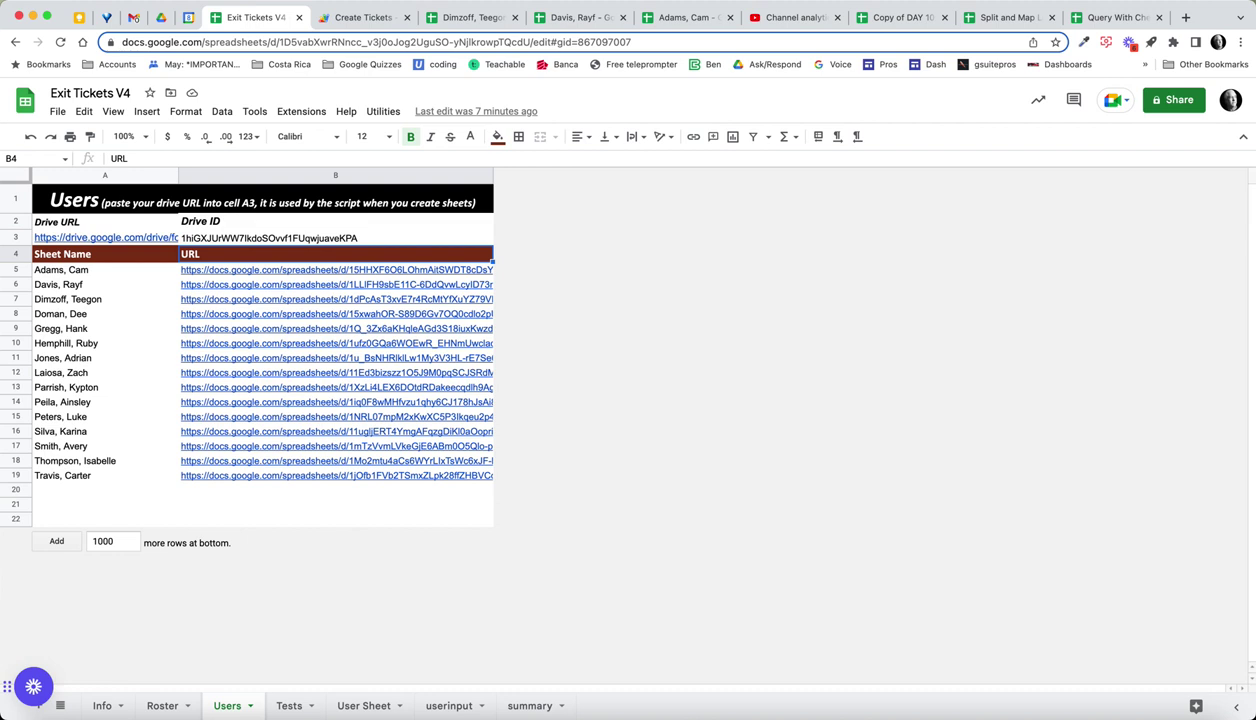
pyautogui.moveTo(240, 270)
# Inspect the V4 folder's URL in Google Drive, then the Users sheet's Drive URL in A3 and Drive ID formula in B3
pyautogui.click(161, 17)
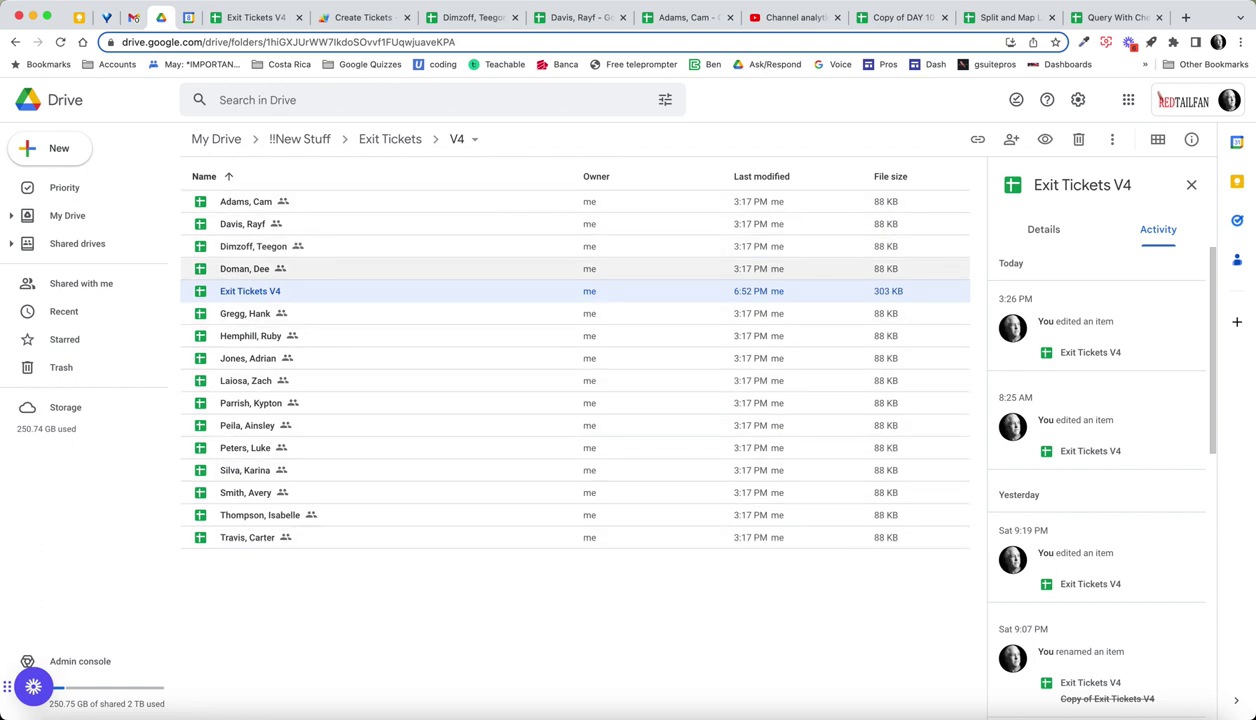
pyautogui.click(350, 42)
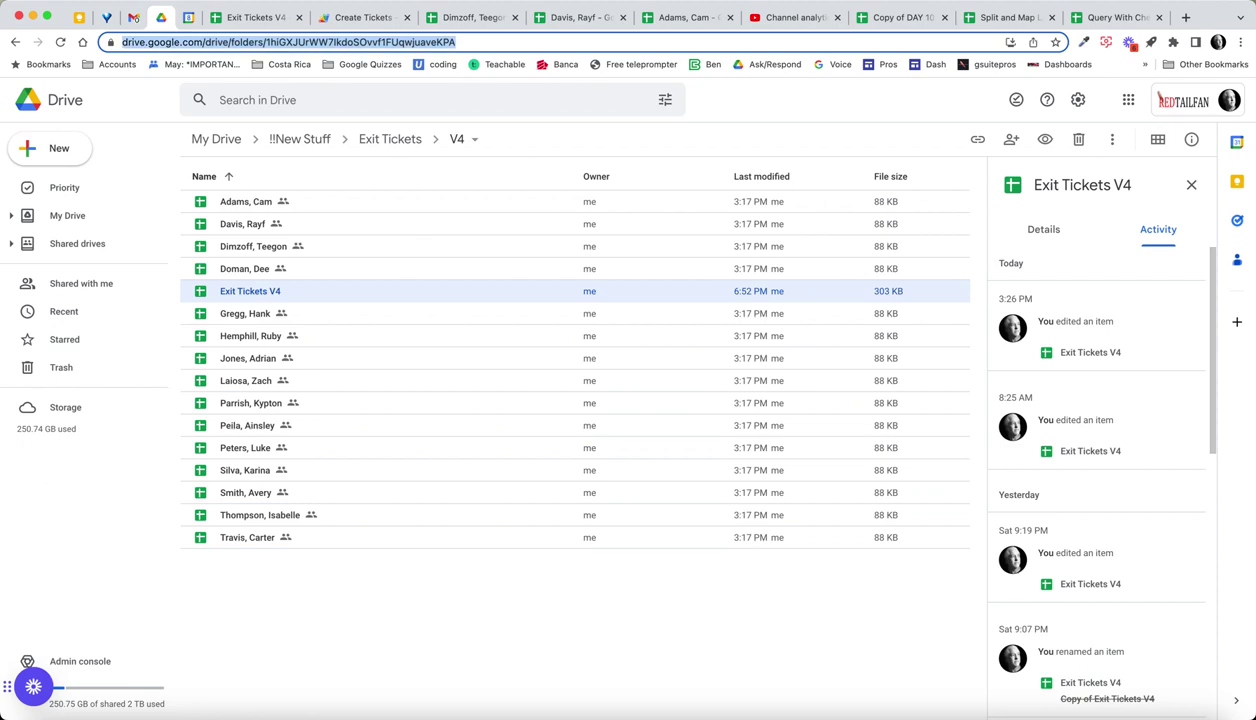
pyautogui.click(258, 18)
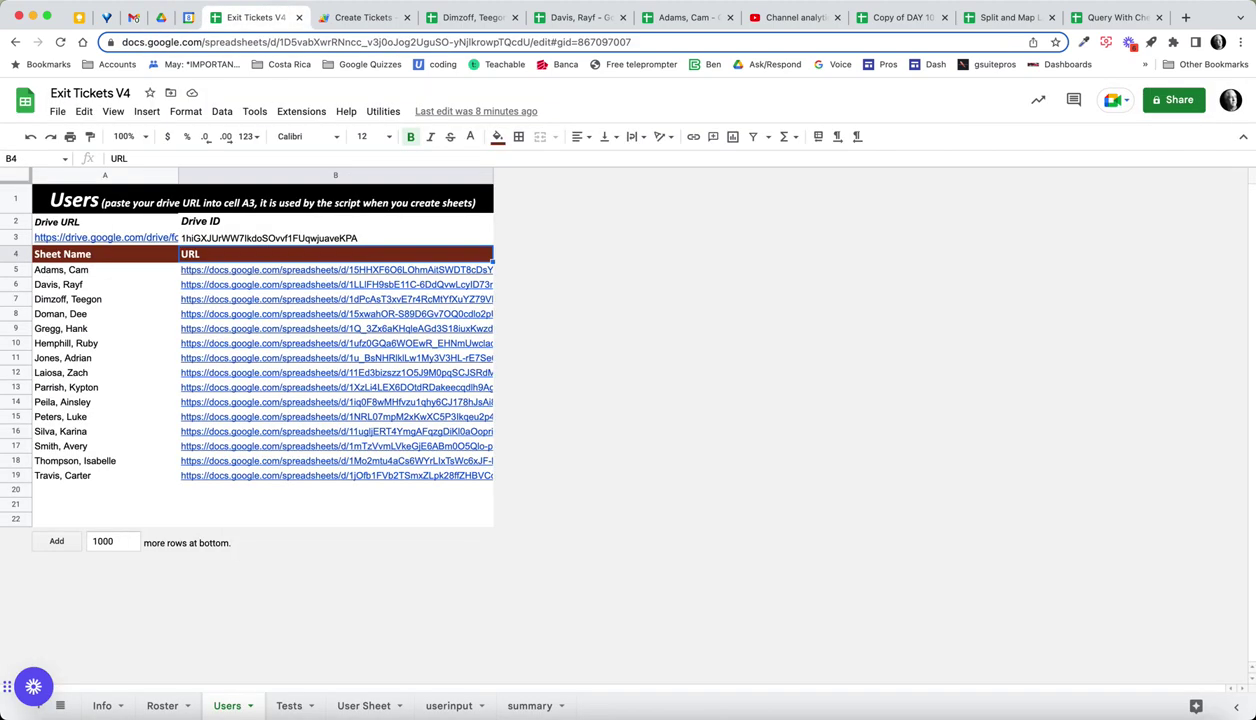
pyautogui.moveTo(106, 238)
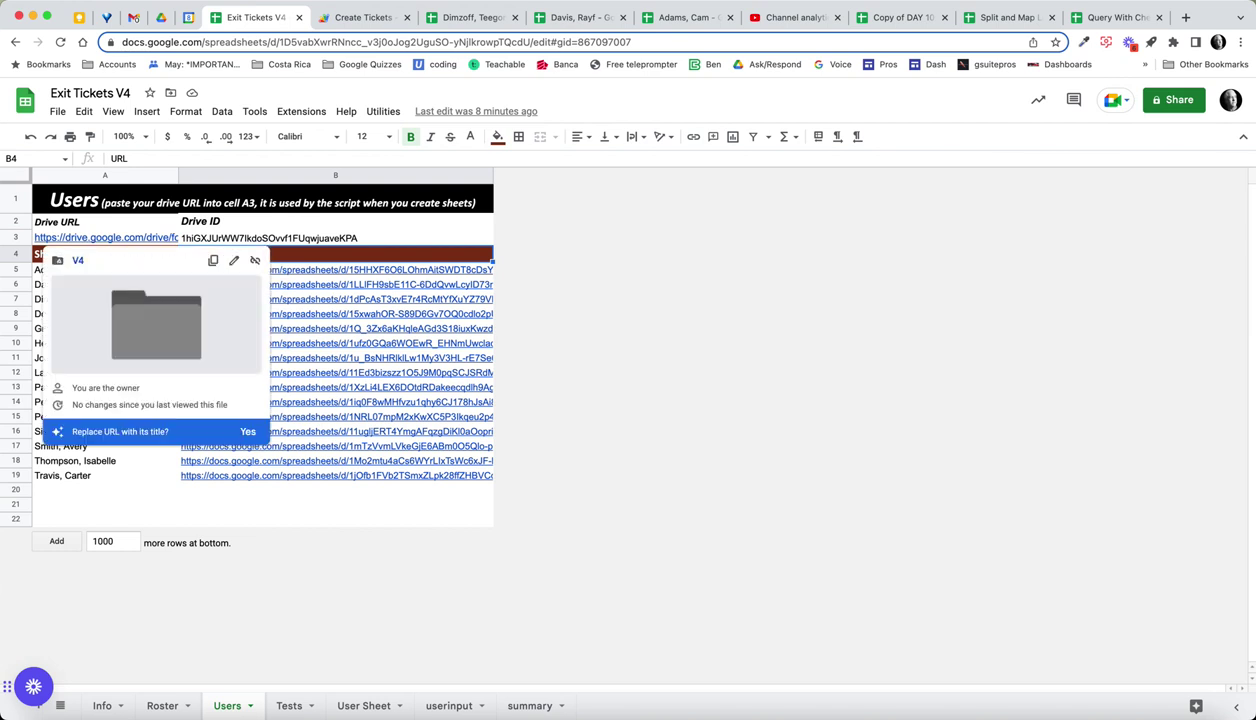
pyautogui.click(268, 238)
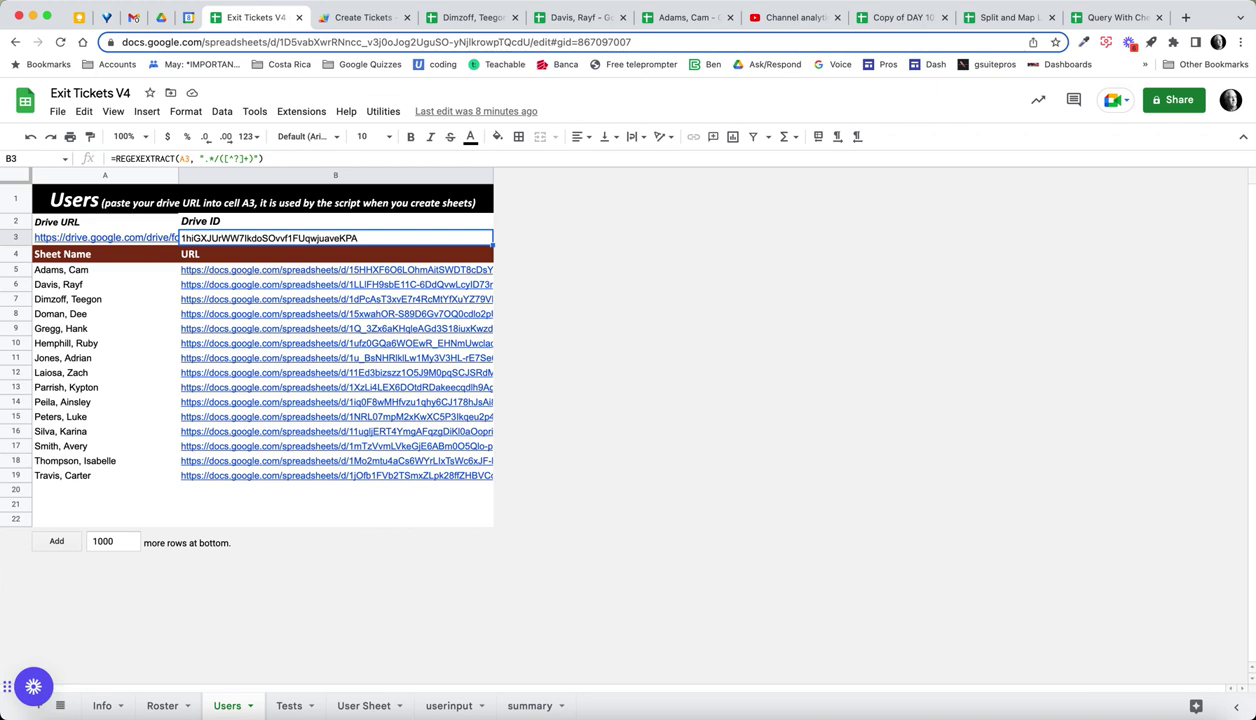
# Switch to the Create Tickets project in Apps Script and examine the CreateBulkUsers function in bulkusers.gs
pyautogui.click(360, 17)
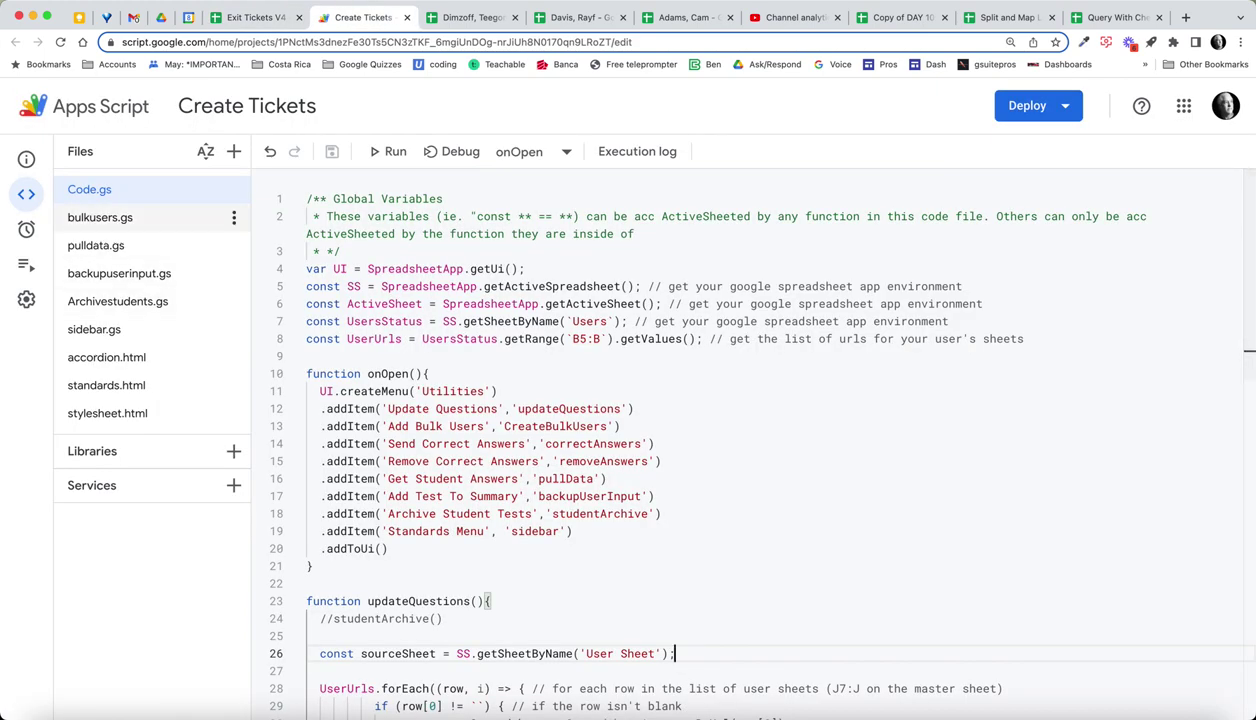
pyautogui.click(100, 217)
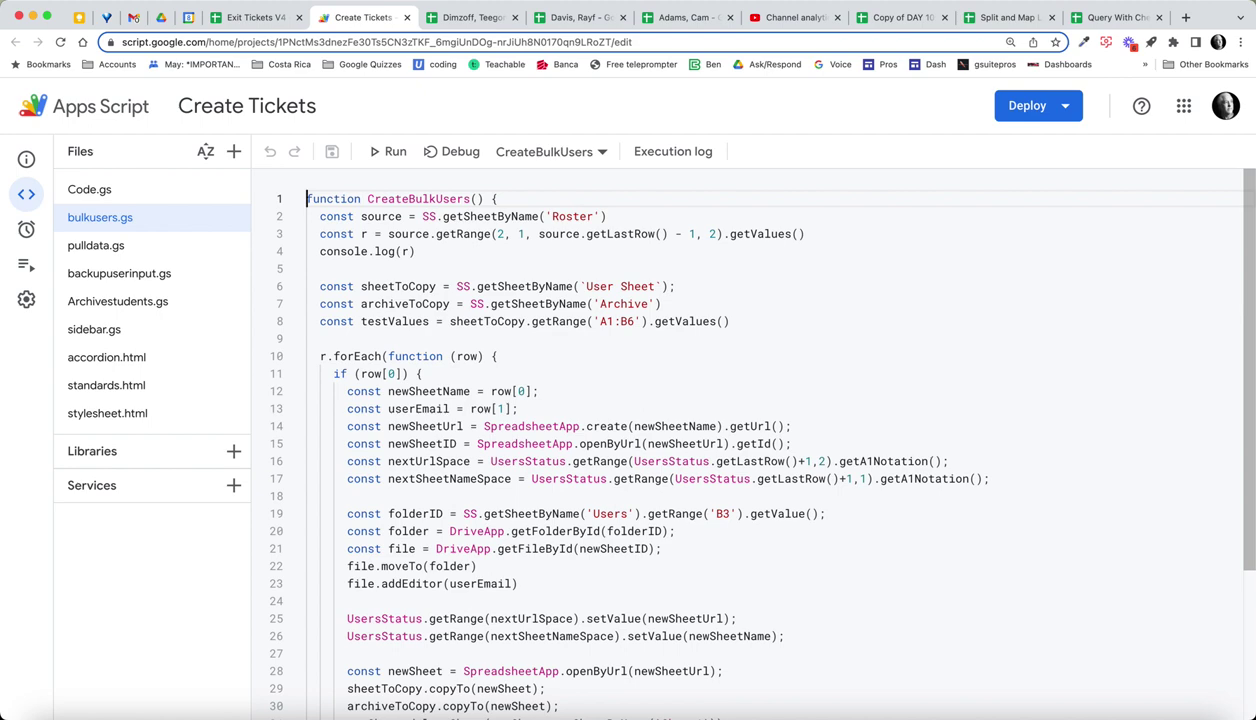
pyautogui.scroll(-4, 740, 440)
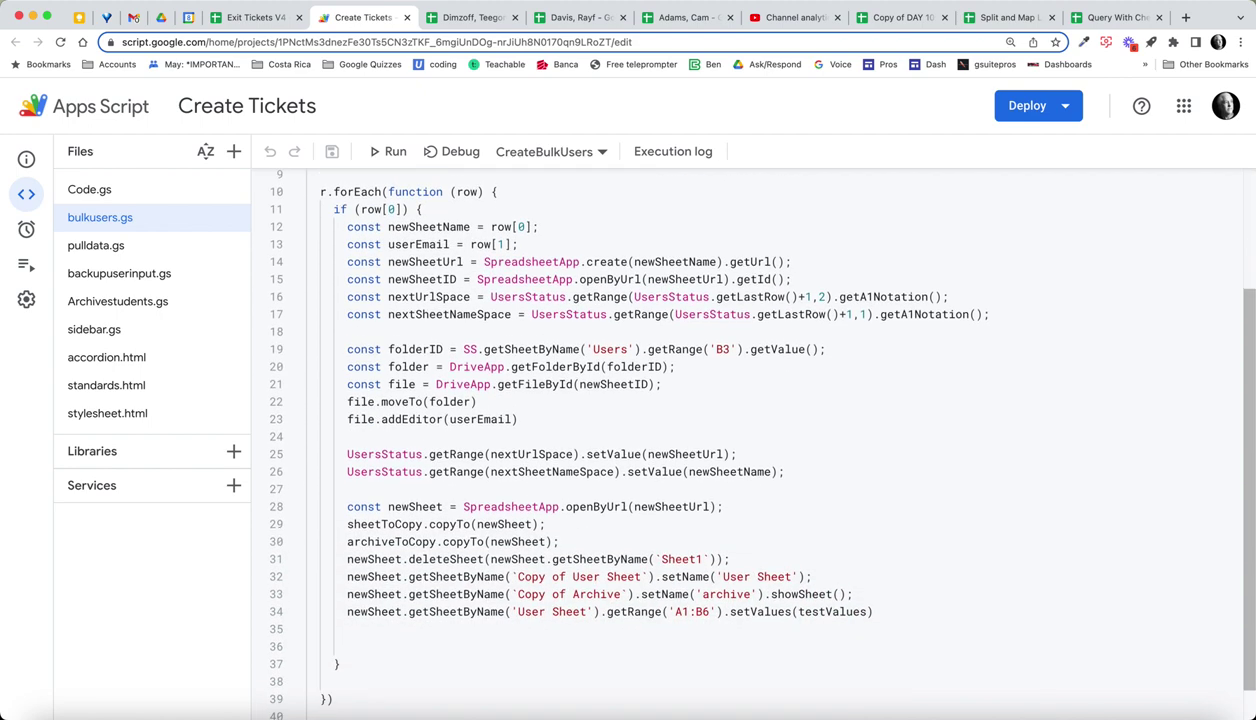
pyautogui.scroll(1, 740, 440)
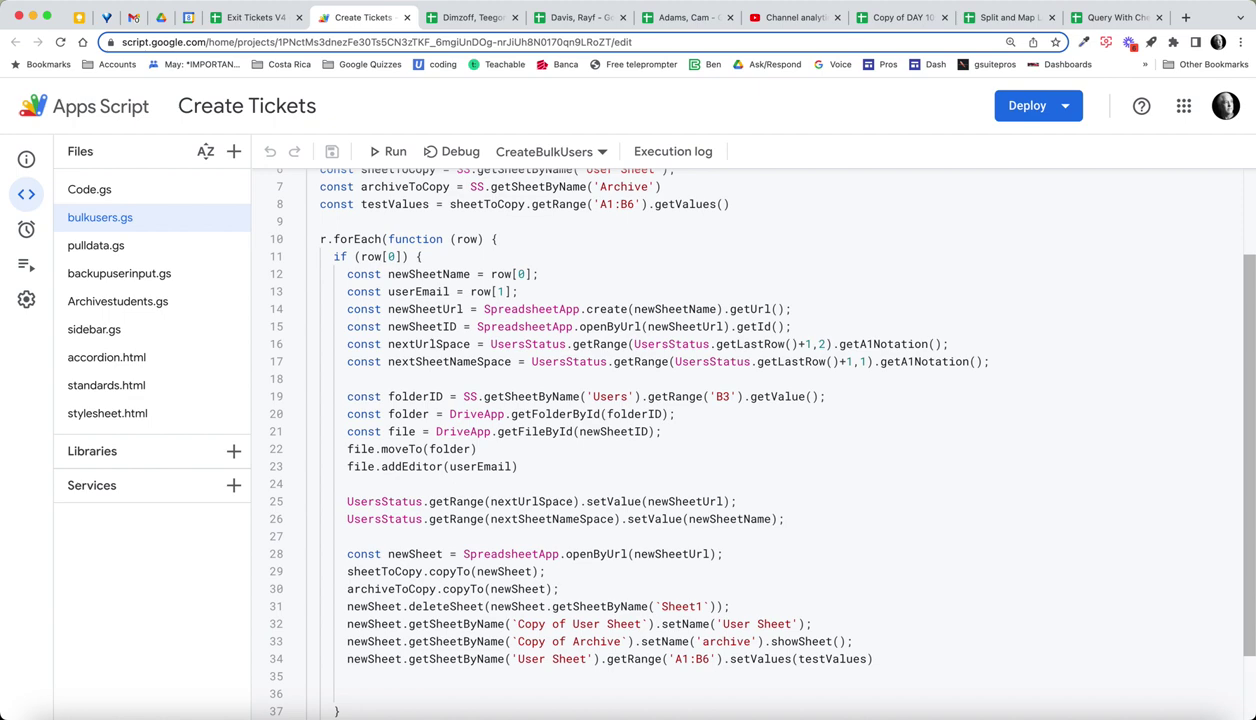
# Return to the Exit Tickets V4 spreadsheet and widen column A of the Tests sheet so the Unit 4.1b heading fits on one line
pyautogui.click(255, 17)
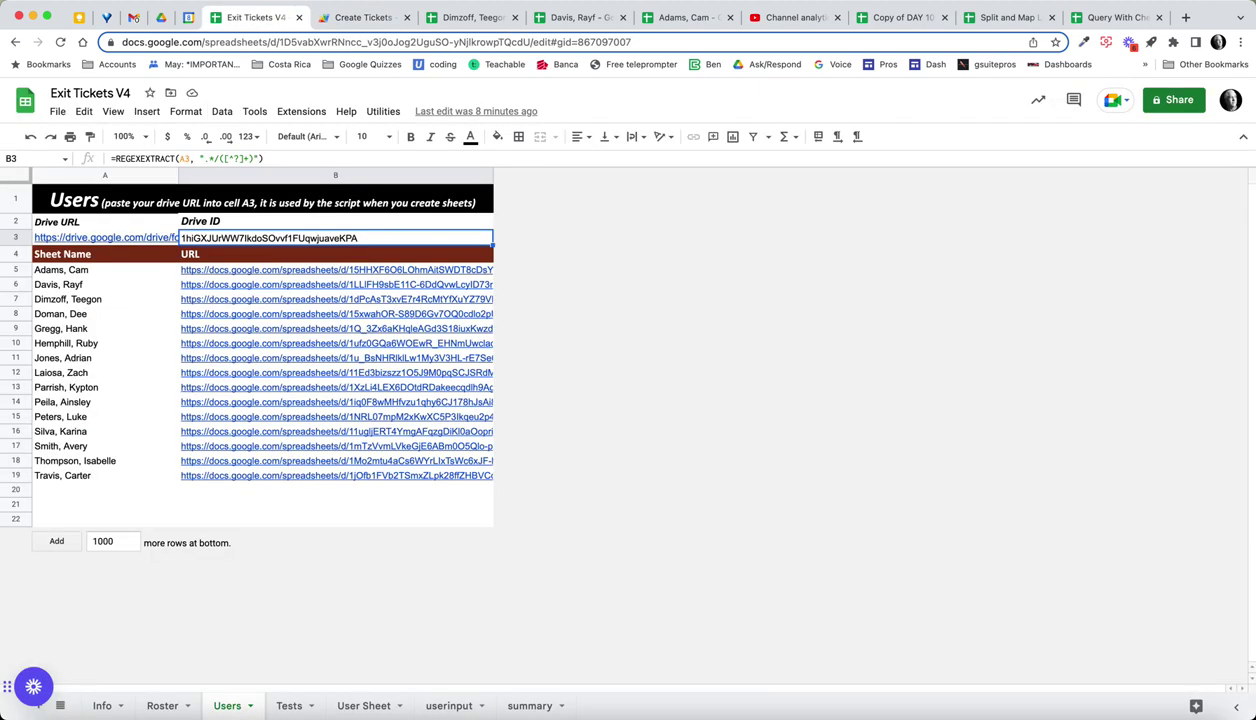
pyautogui.click(289, 706)
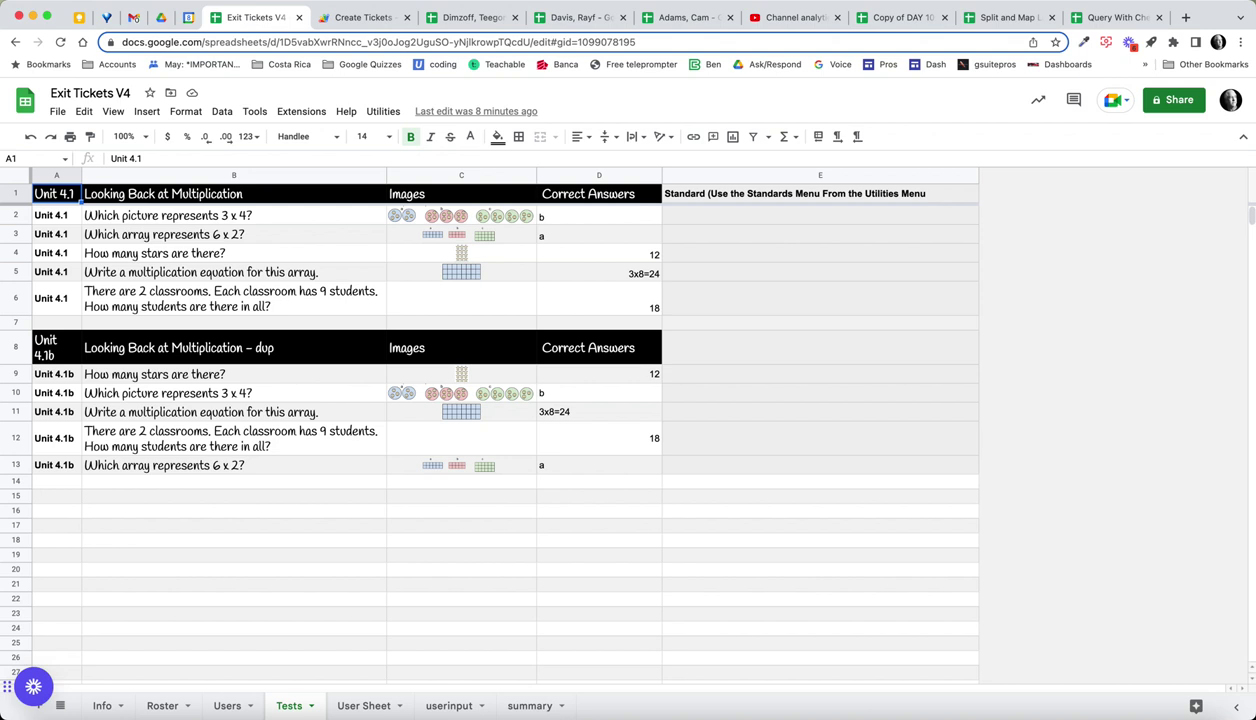
pyautogui.moveTo(81, 175); pyautogui.dragTo(101, 175)
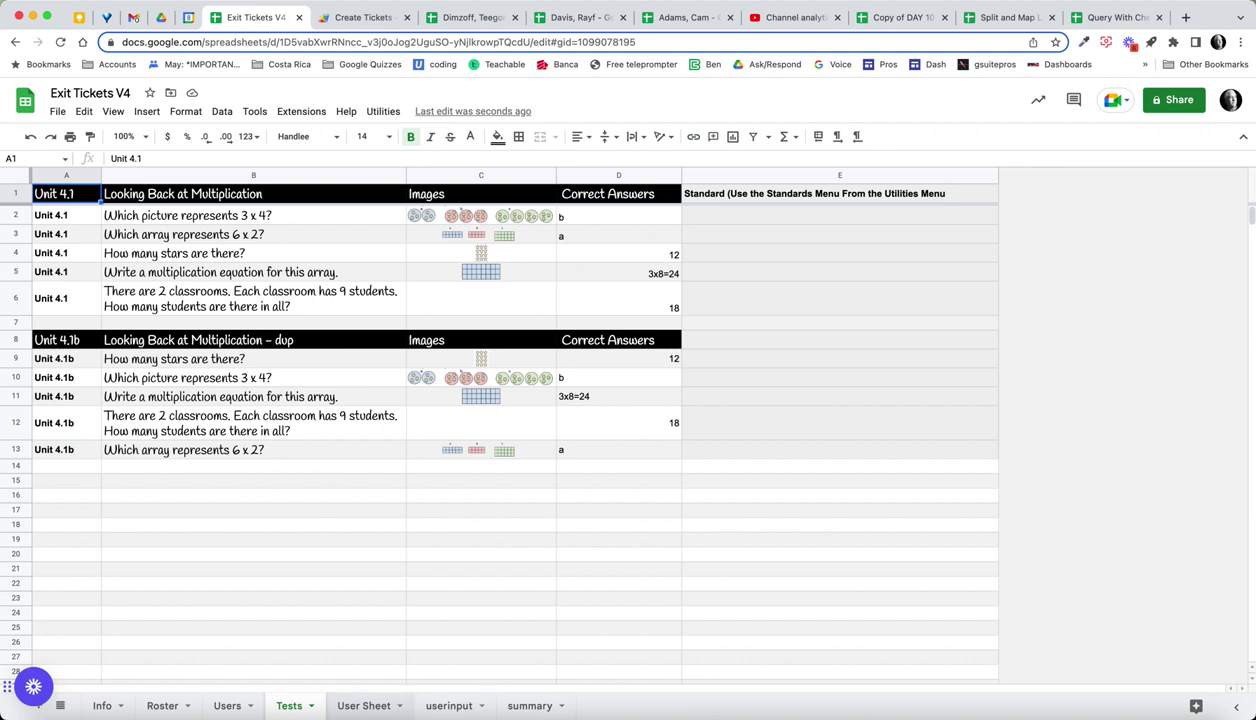
# Compare the Unit 4.1 questions on the User Sheet with the unit tests on the Tests sheet
pyautogui.click(363, 705)
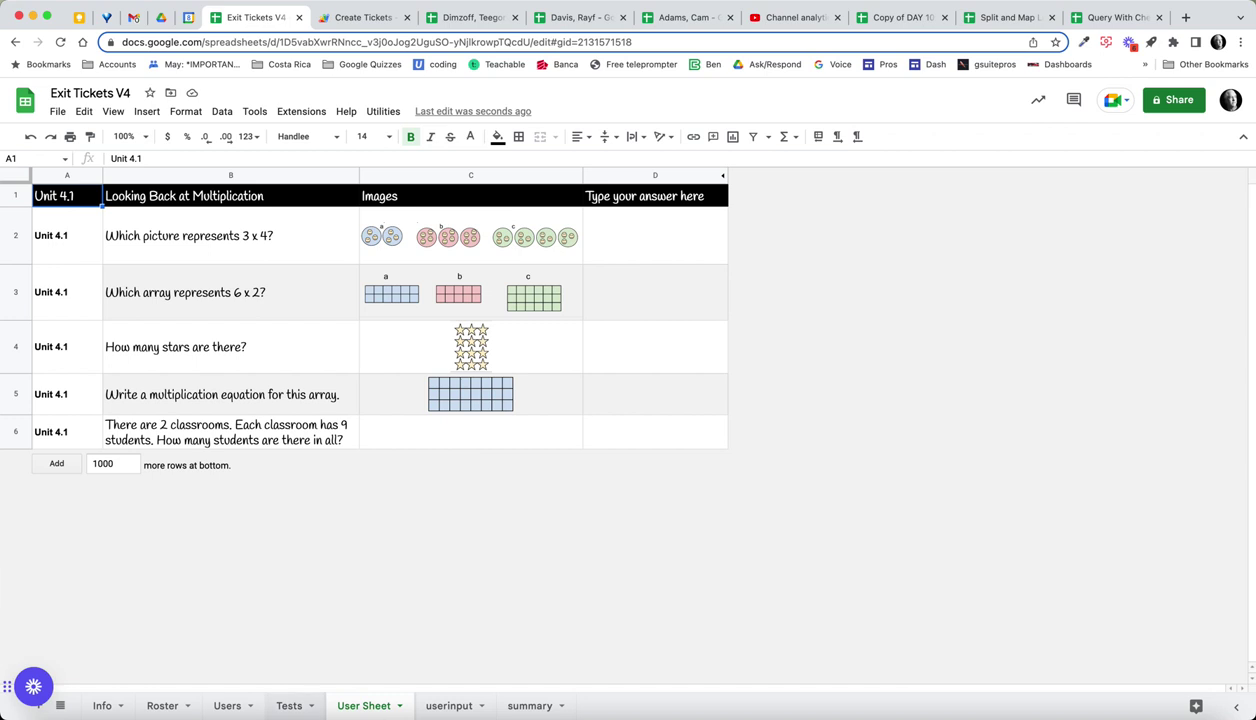
pyautogui.click(289, 705)
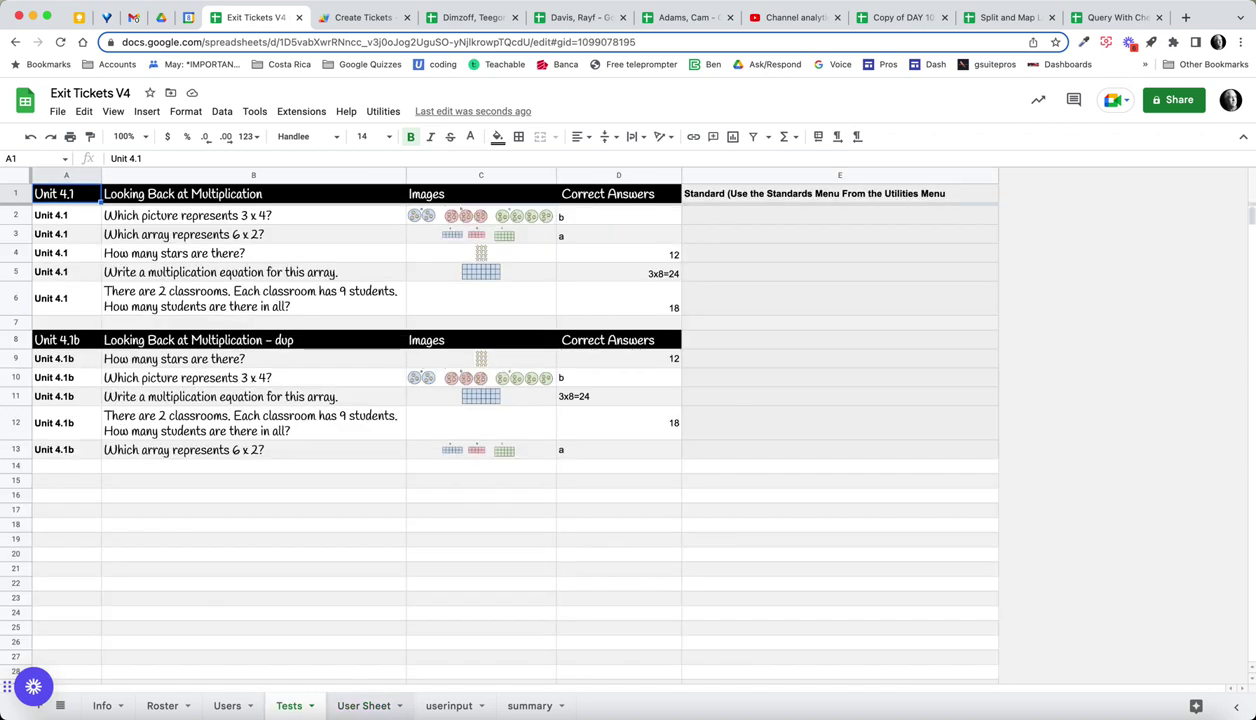
pyautogui.click(363, 705)
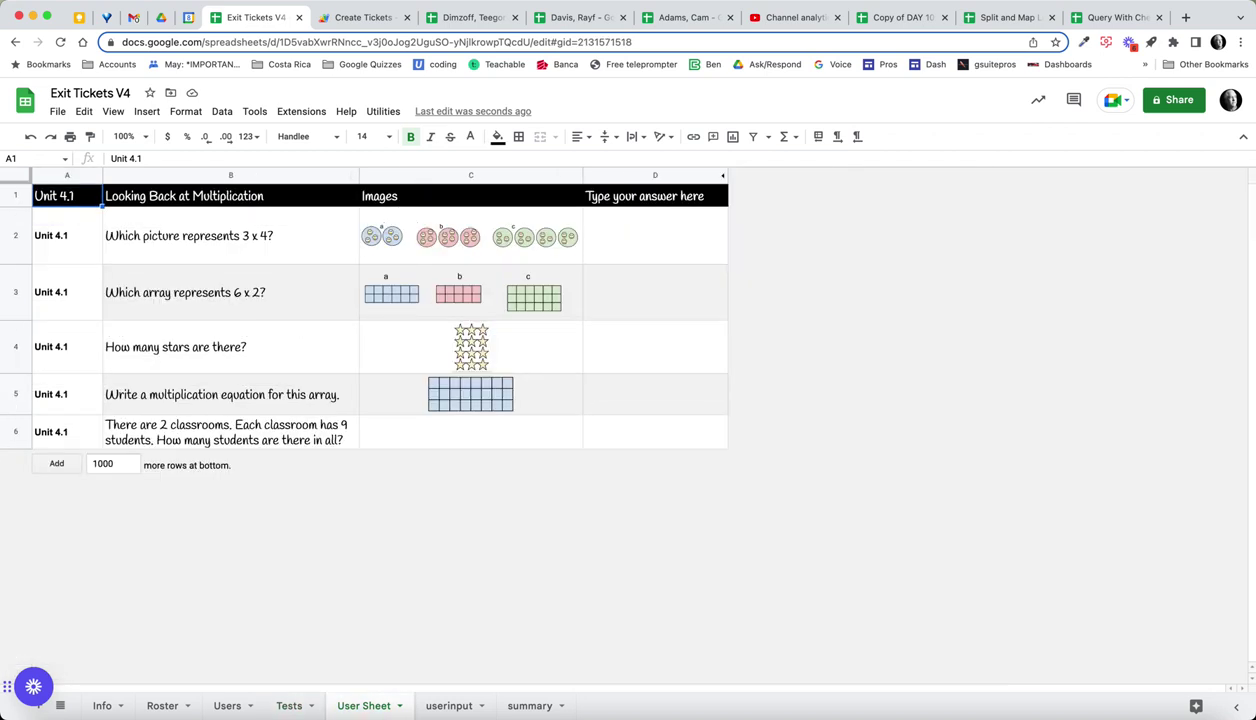
# Copy the Unit 4.1b test in A8:C13 of the Tests sheet and paste it over the questions at A1 of the User Sheet
pyautogui.click(289, 705)
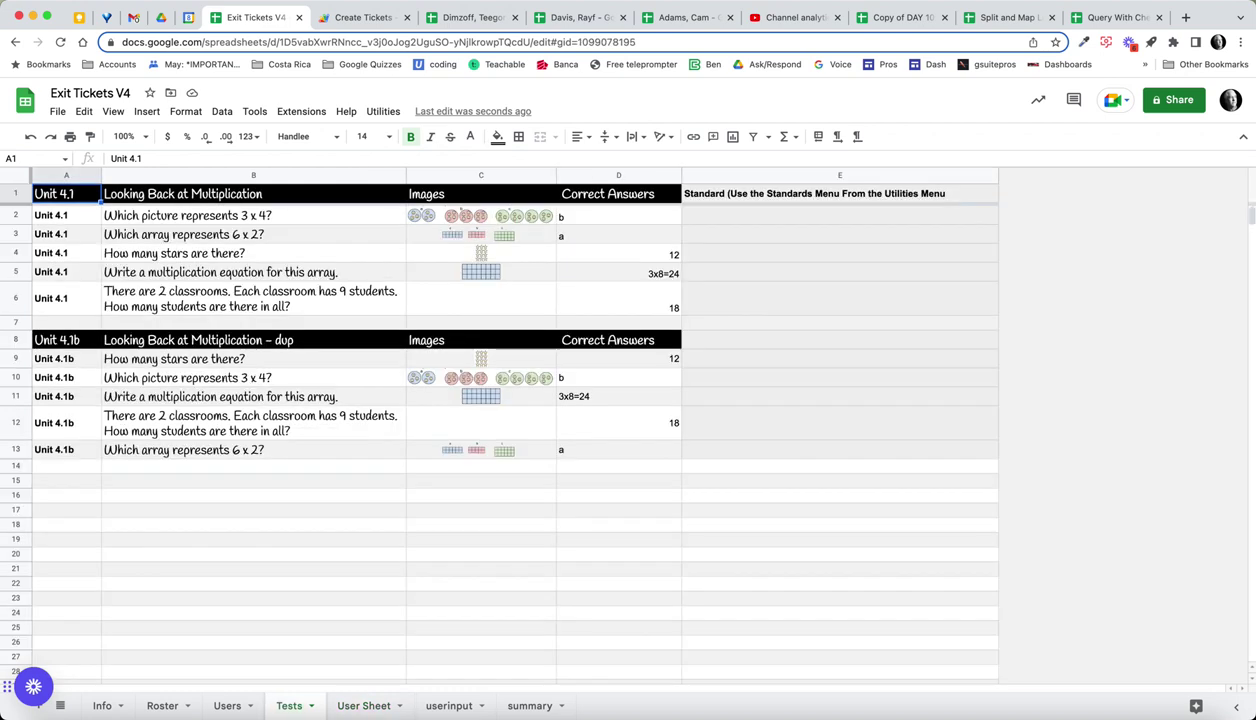
pyautogui.moveTo(66, 340); pyautogui.dragTo(491, 450)
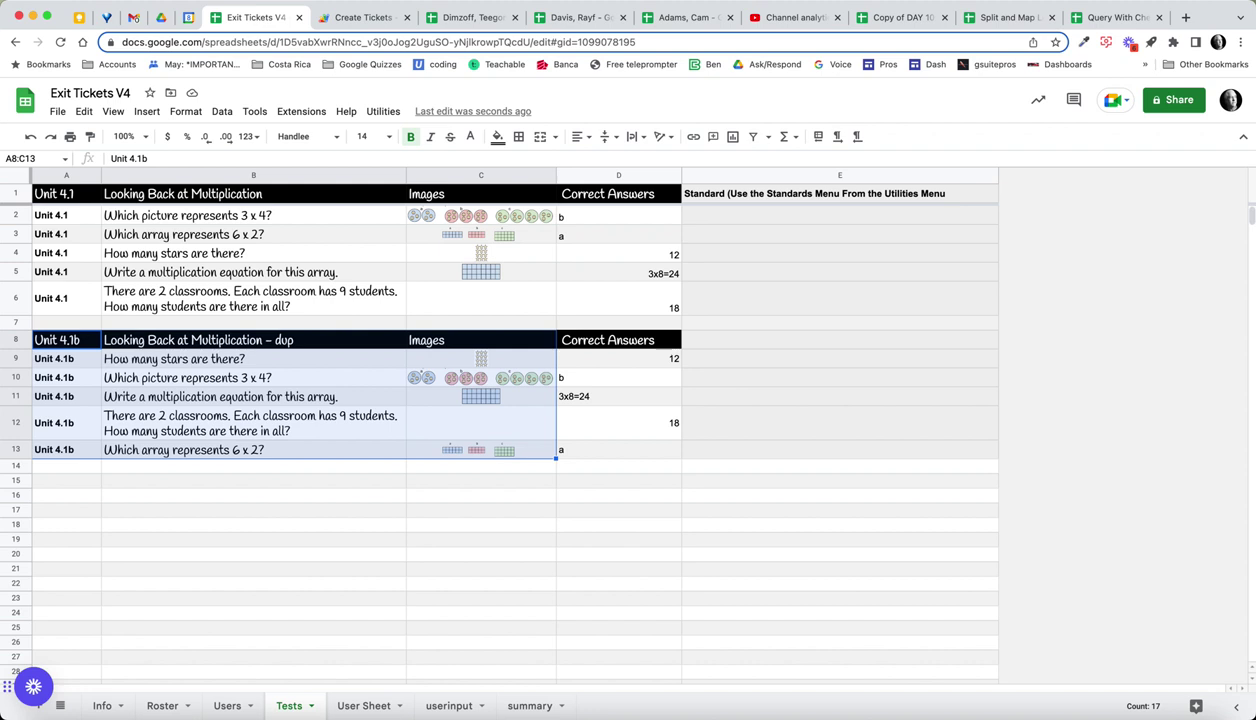
pyautogui.press('super+c')
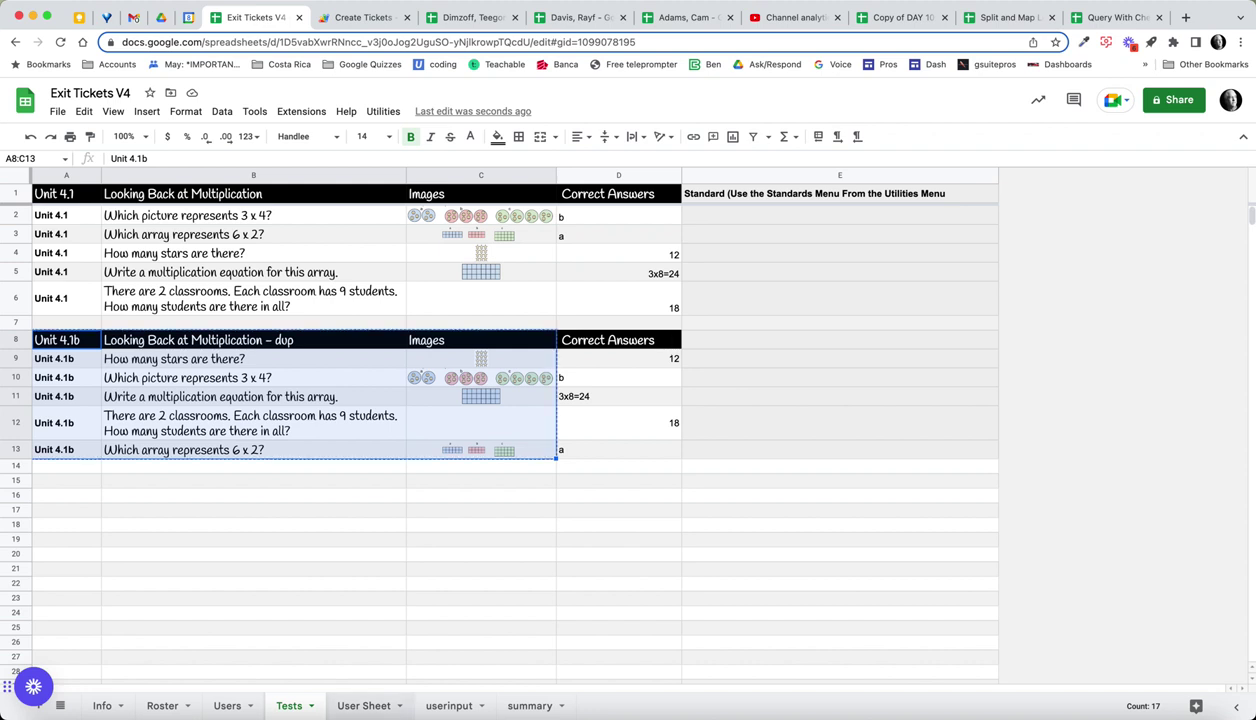
pyautogui.click(363, 705)
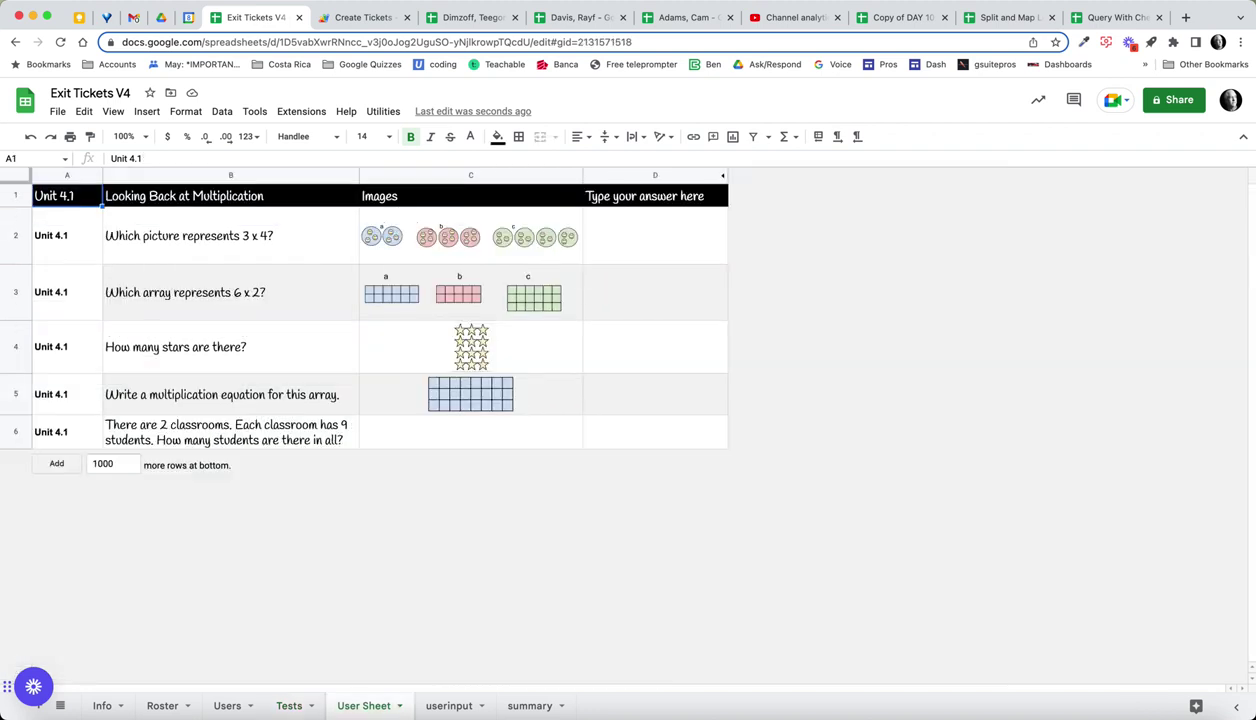
pyautogui.hotkey('ctrl', 'v')
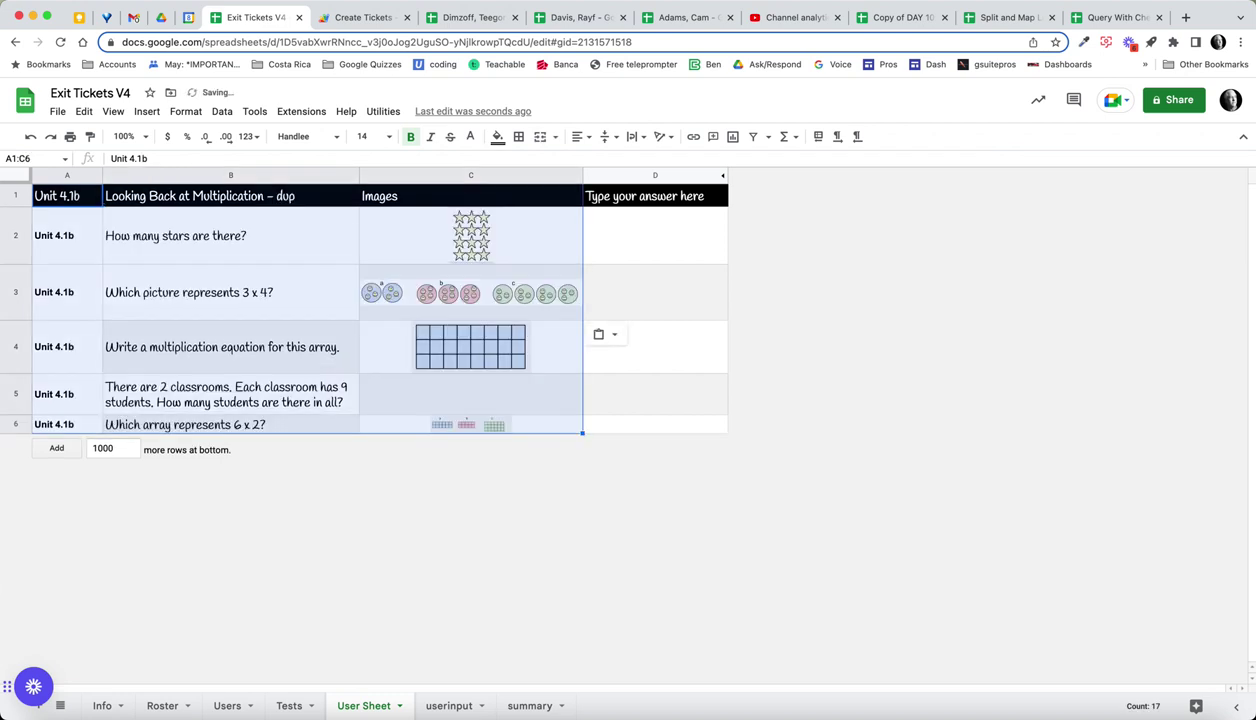
pyautogui.click(471, 347)
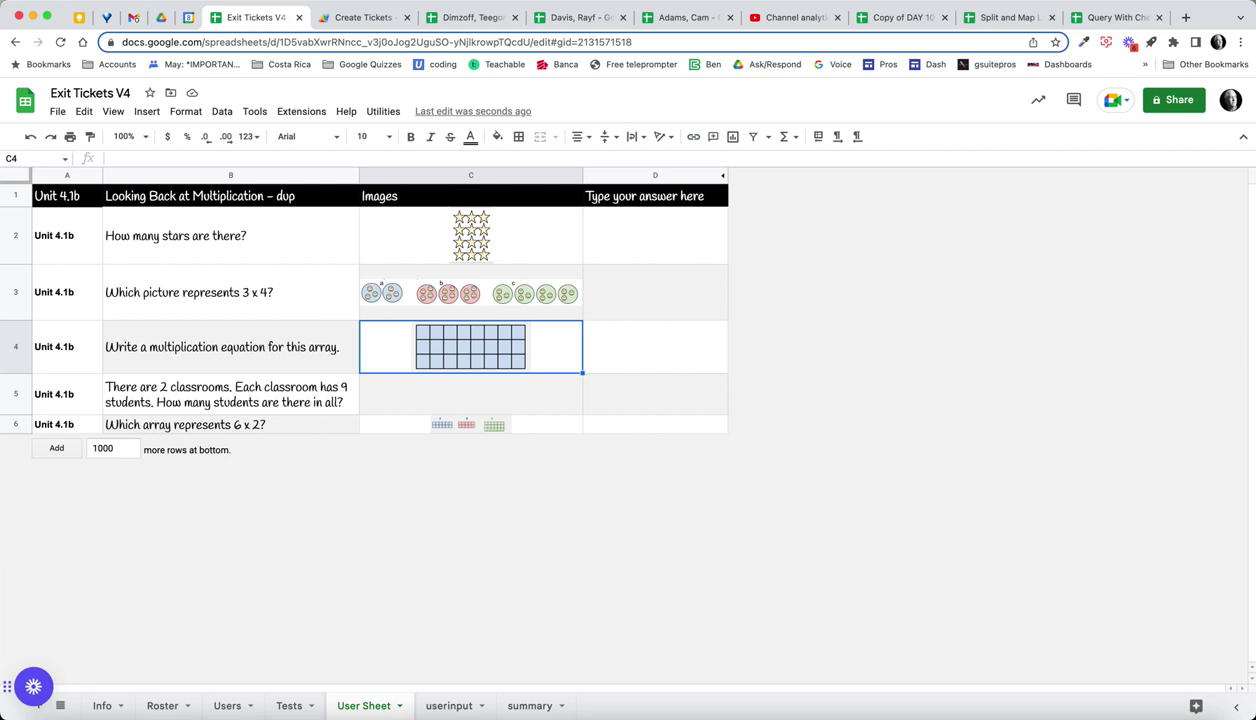
# Clear the first three students' answers in D3:F7 of the userinput sheet
pyautogui.click(449, 706)
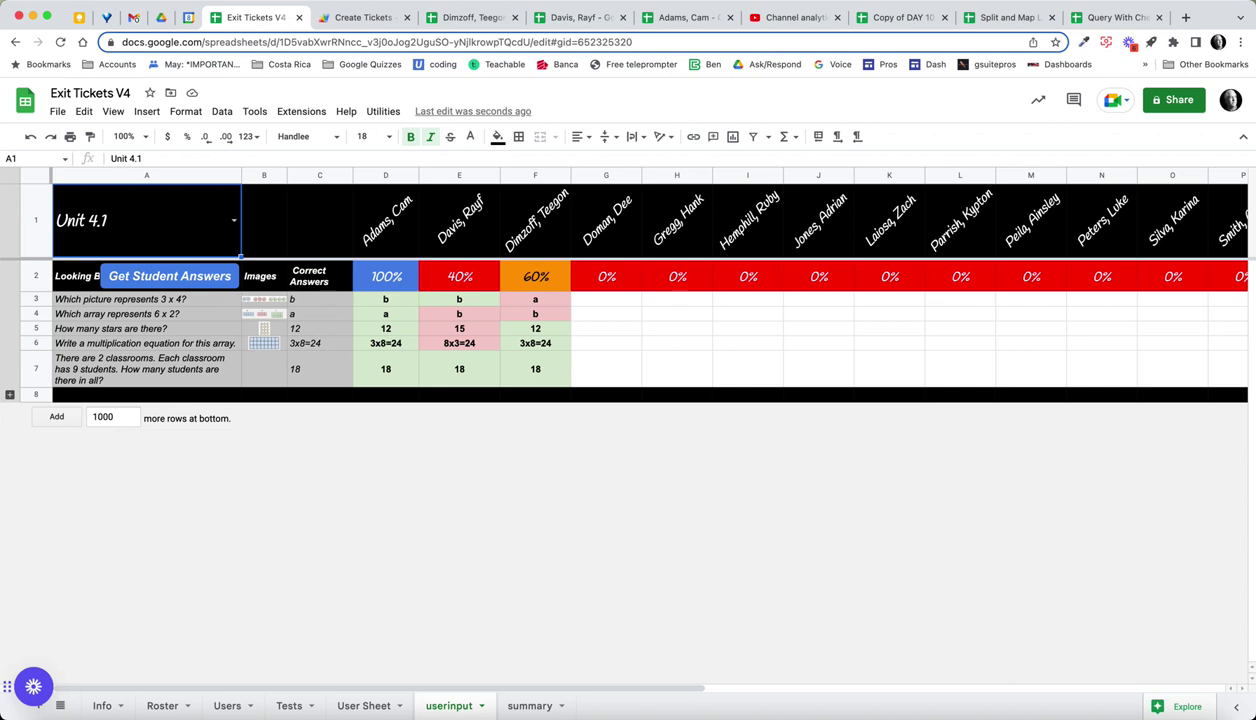
pyautogui.moveTo(385, 299); pyautogui.dragTo(535, 369)
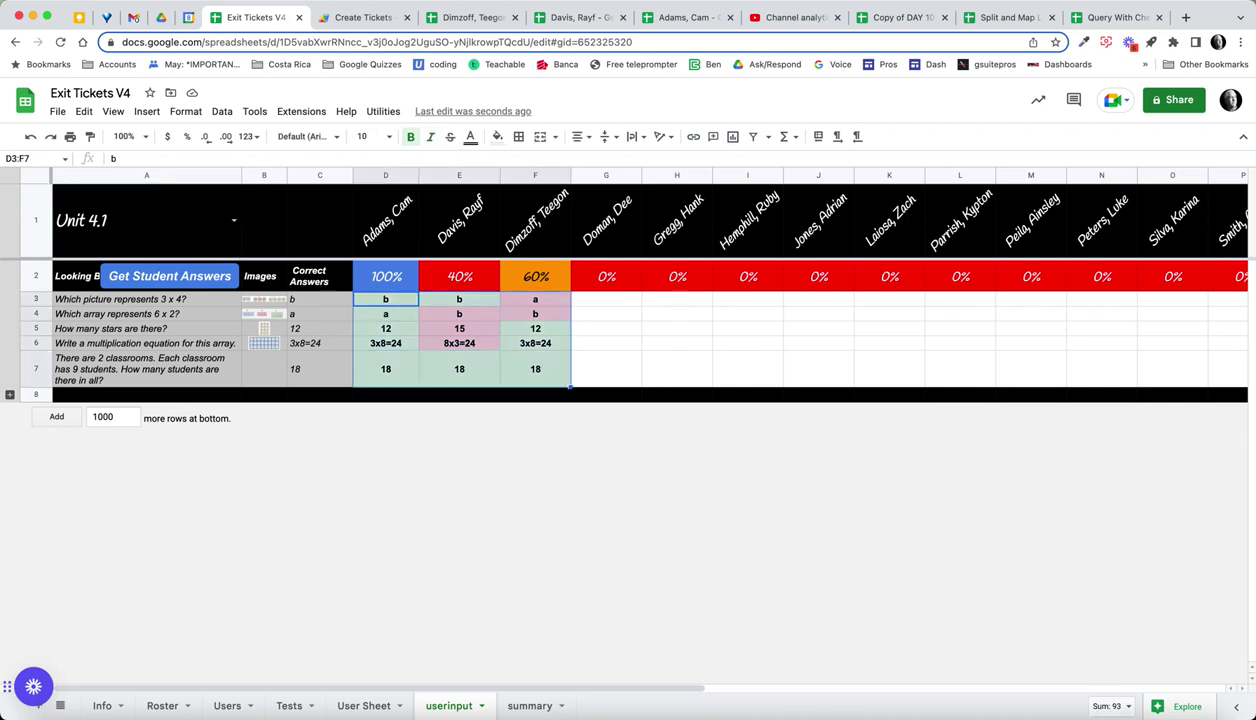
pyautogui.press('Delete')
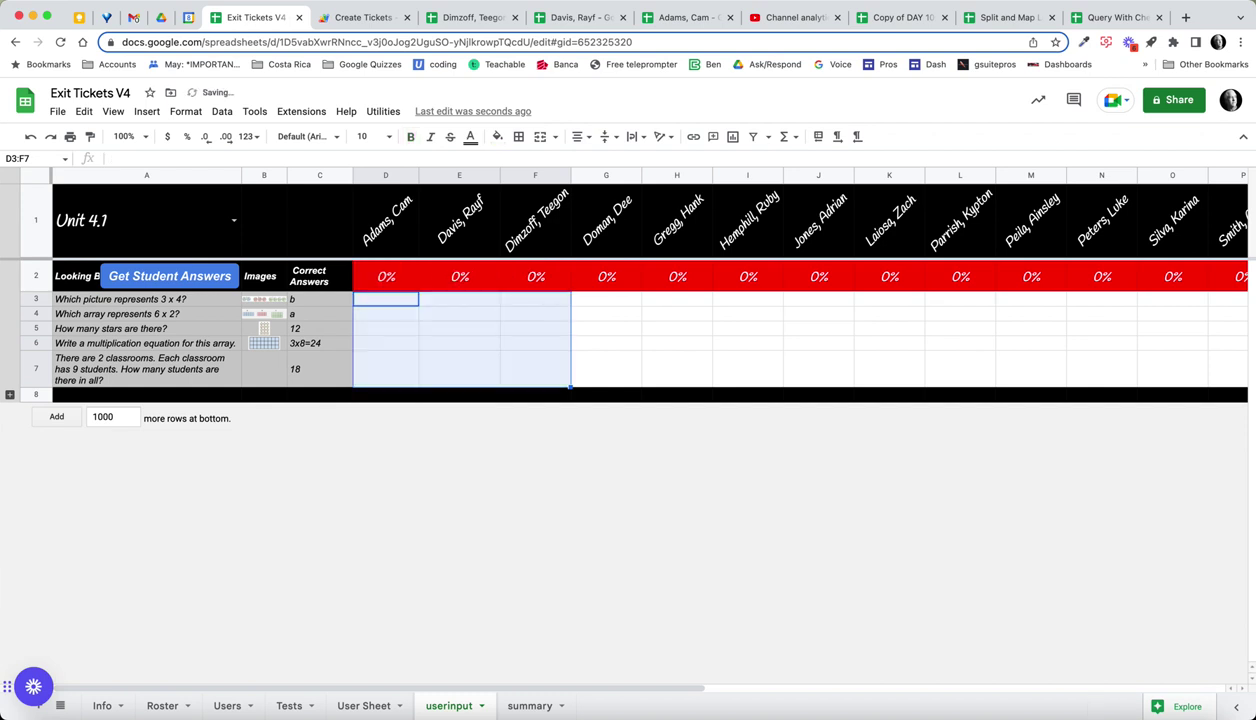
# Pull the students' answers back into the userinput sheet and open pulldata.gs in the Create Tickets script project
pyautogui.click(677, 343)
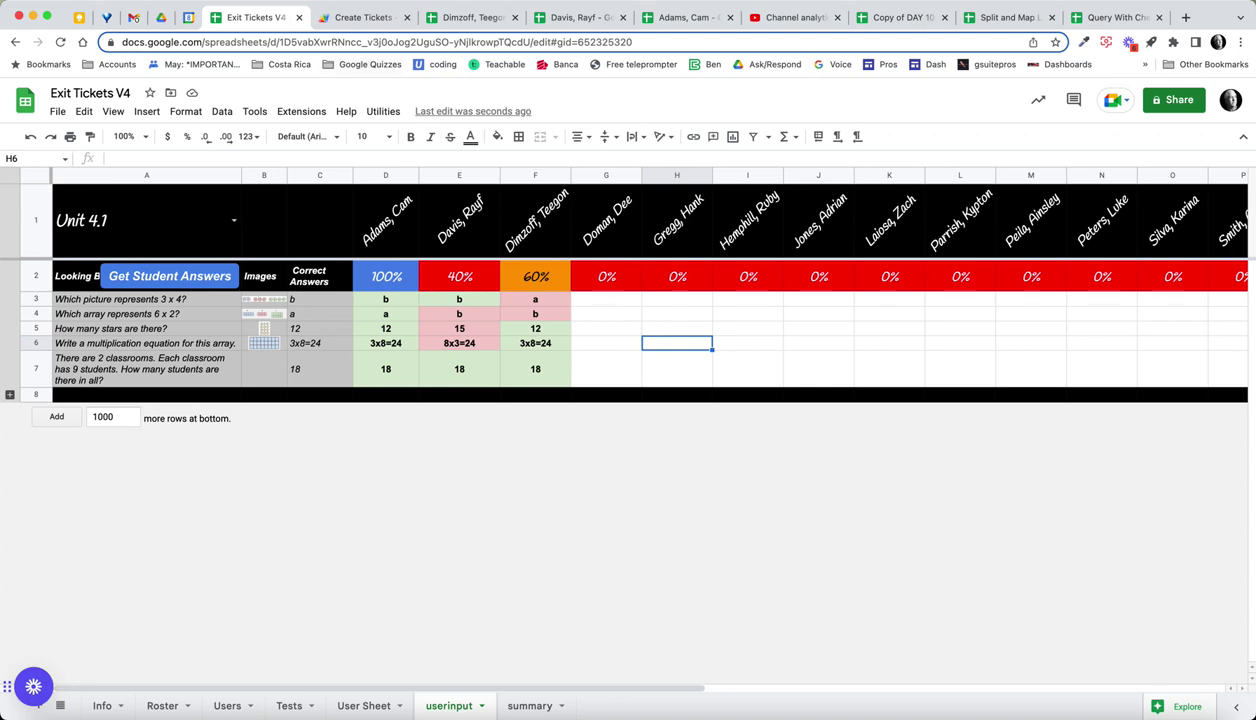
pyautogui.click(360, 17)
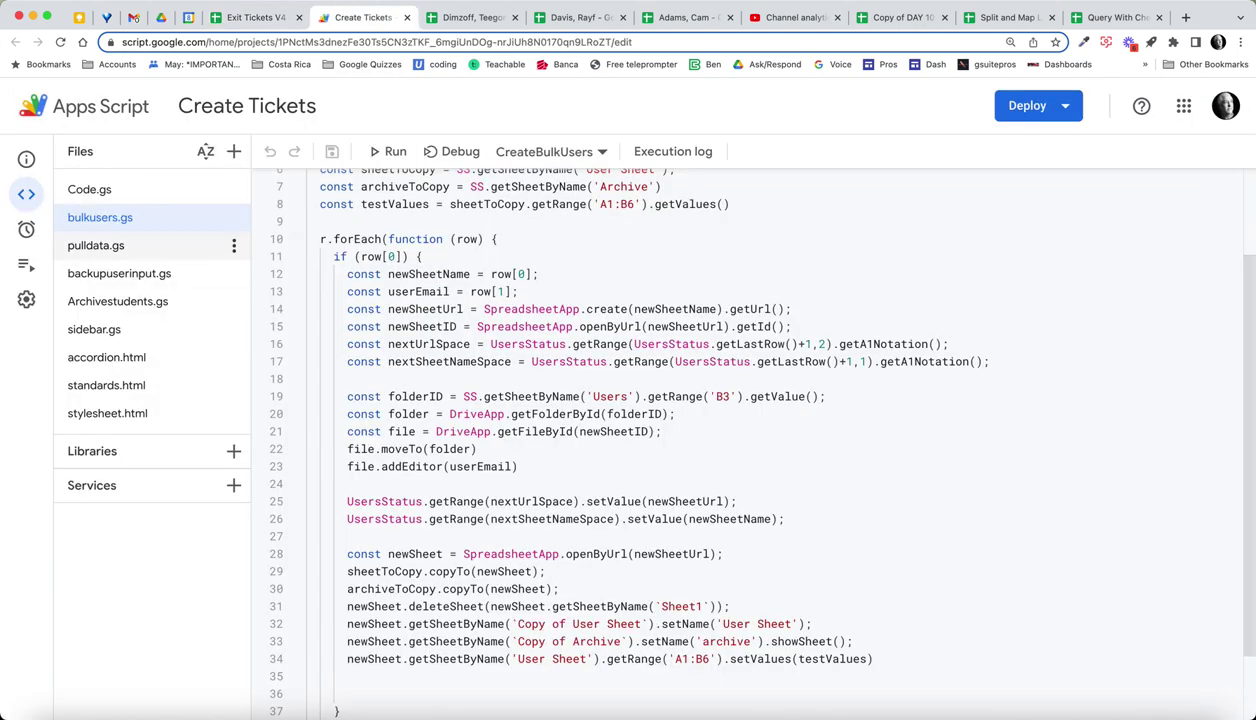
pyautogui.click(100, 245)
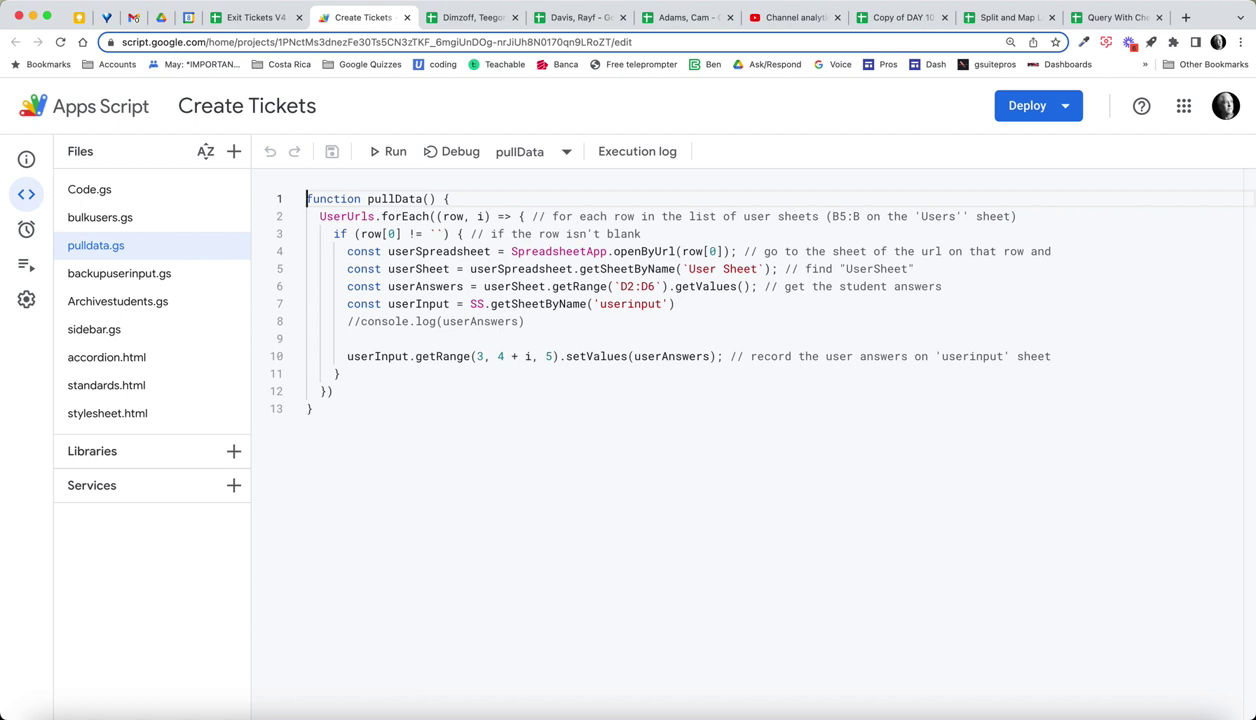
# Compare the answer column on the Exit Tickets V4 User Sheet with the D2:D6 range read by the pullData script
pyautogui.click(254, 17)
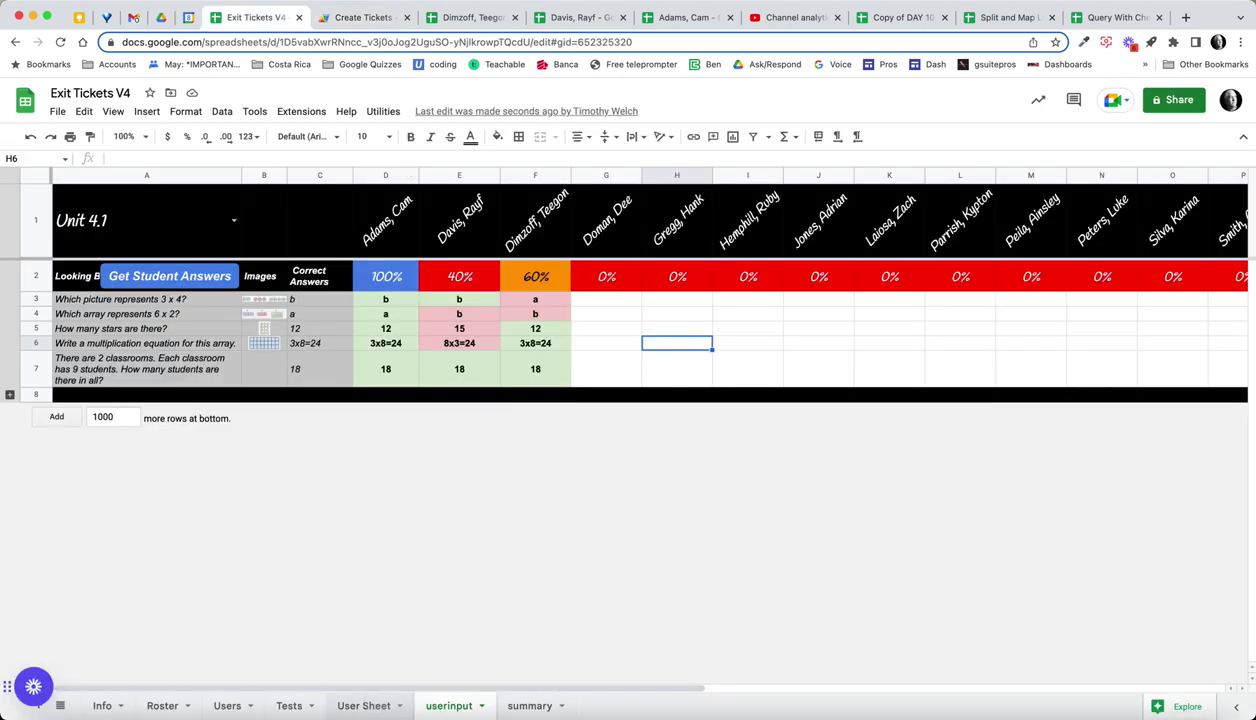
pyautogui.click(363, 705)
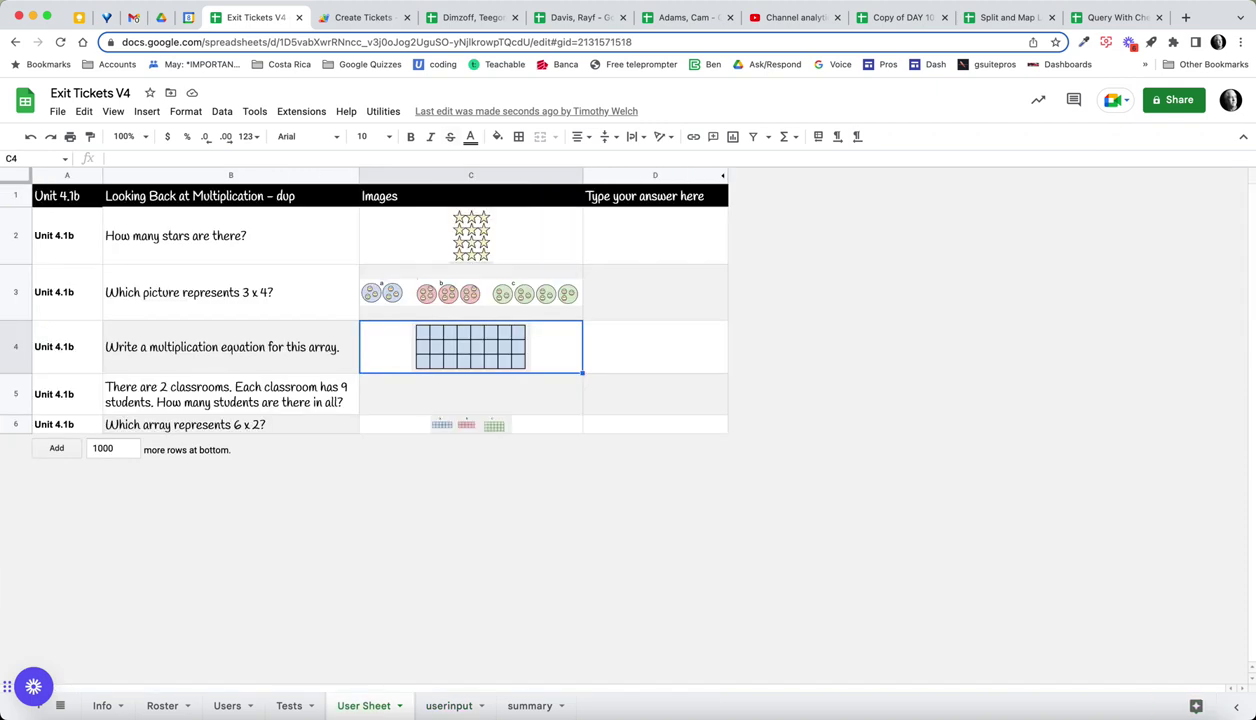
pyautogui.click(362, 17)
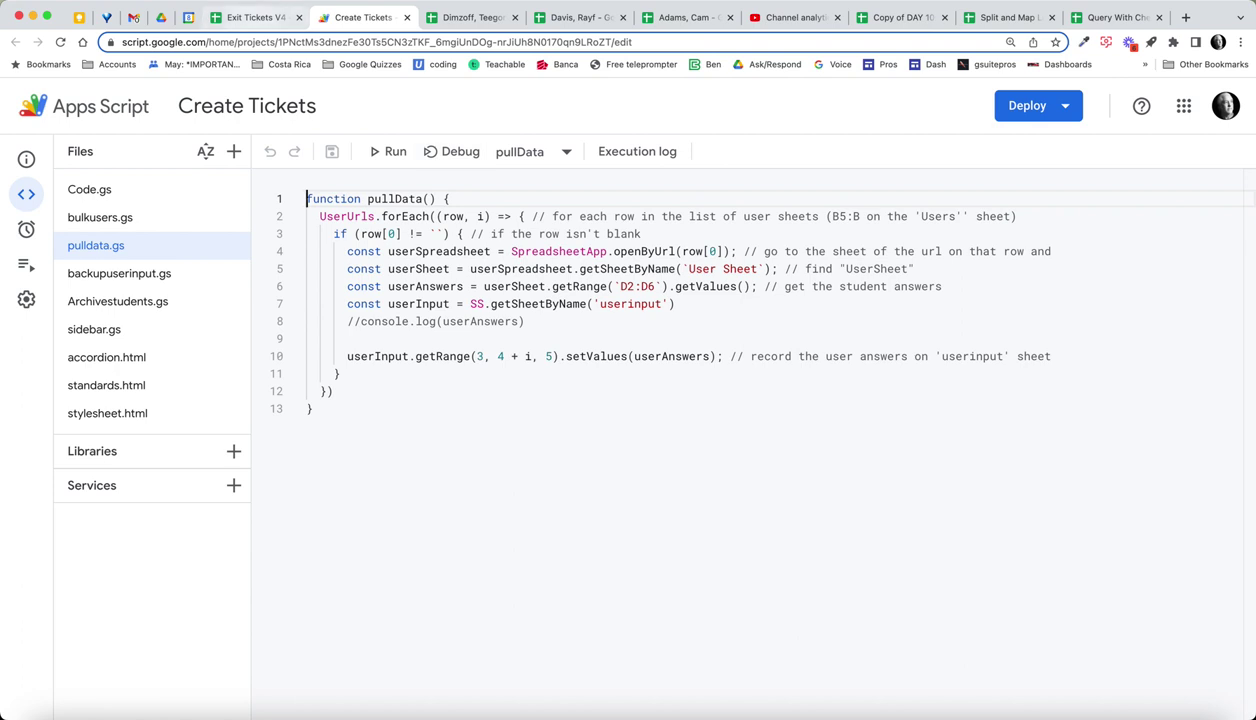
pyautogui.click(255, 17)
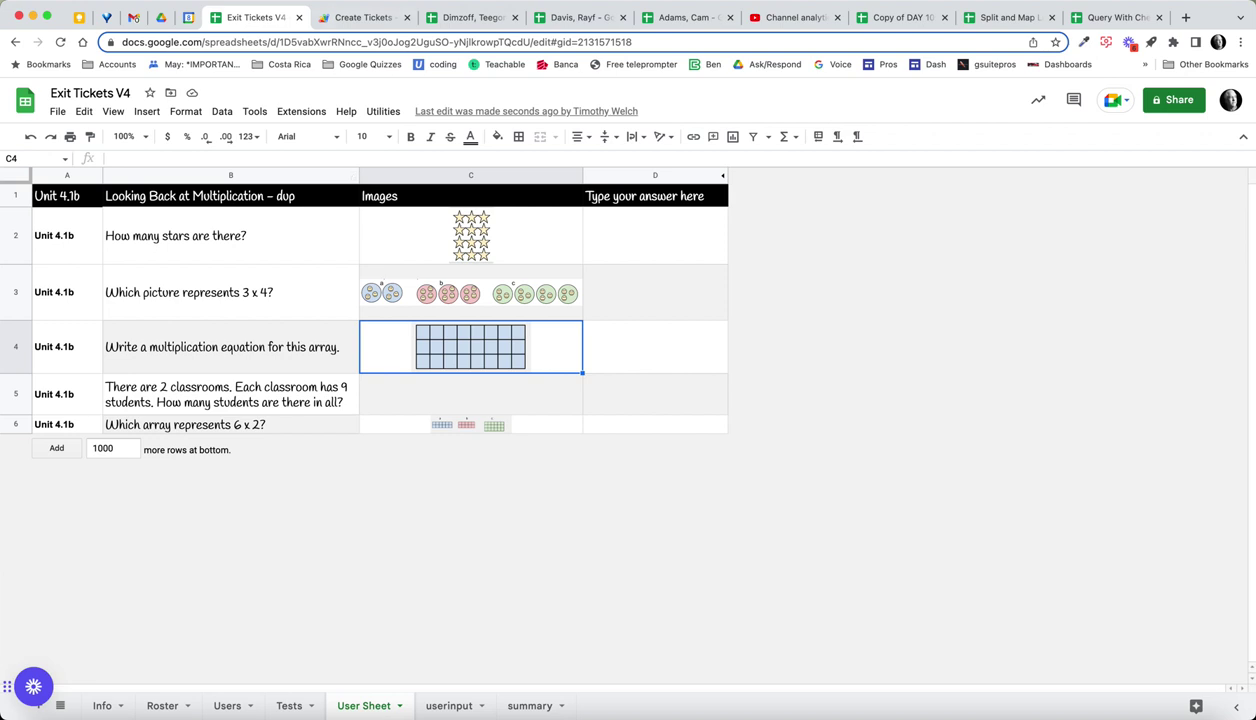
# Hide column E on the User Sheet of the third student's spreadsheet and unhide it again
pyautogui.click(470, 17)
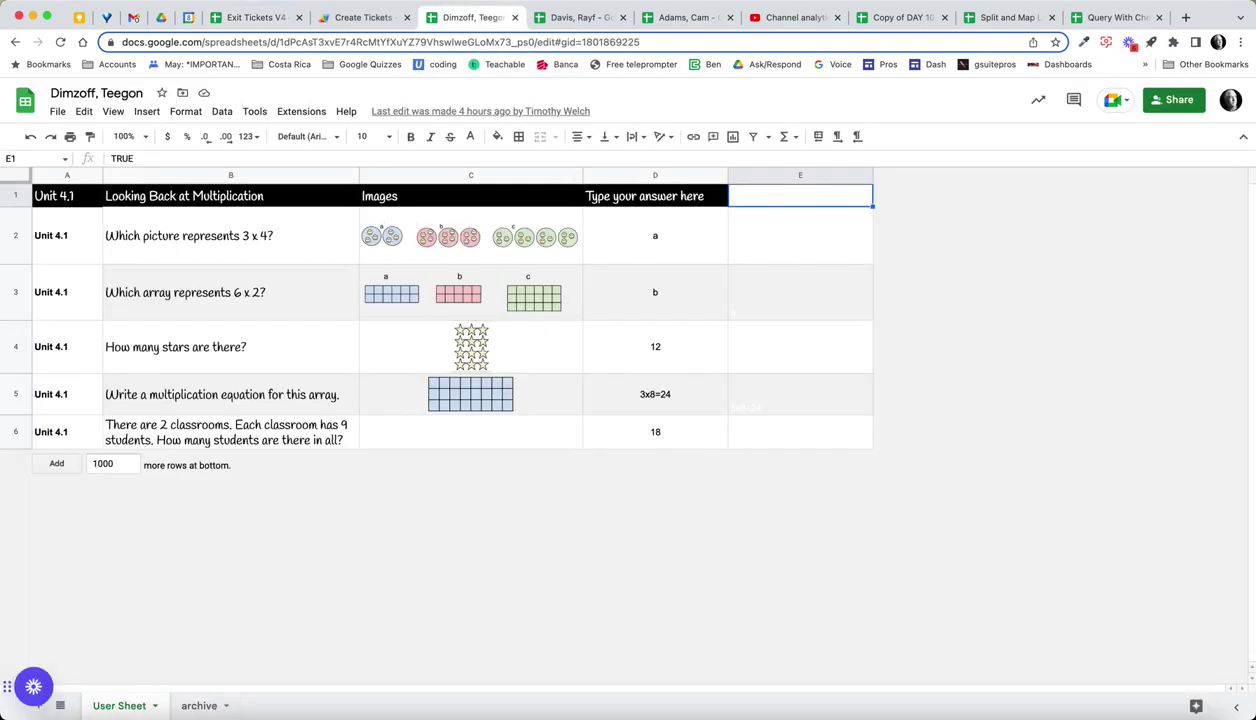
pyautogui.click(858, 175)
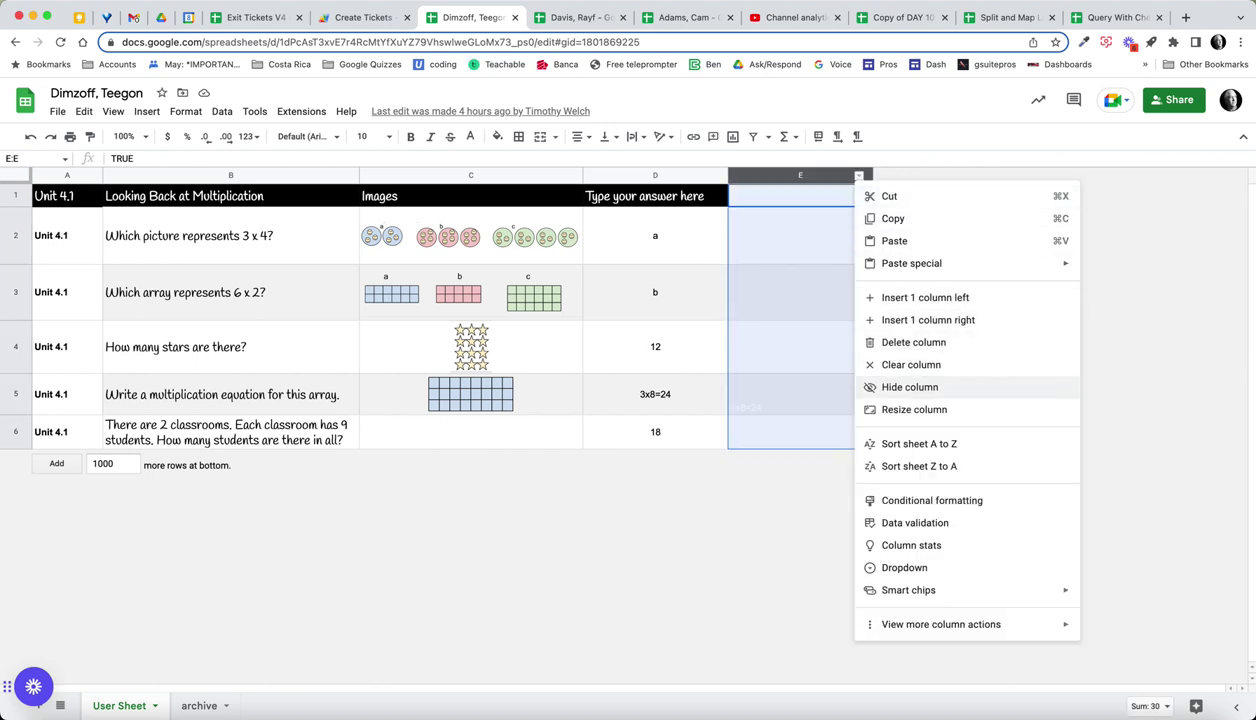
pyautogui.click(910, 387)
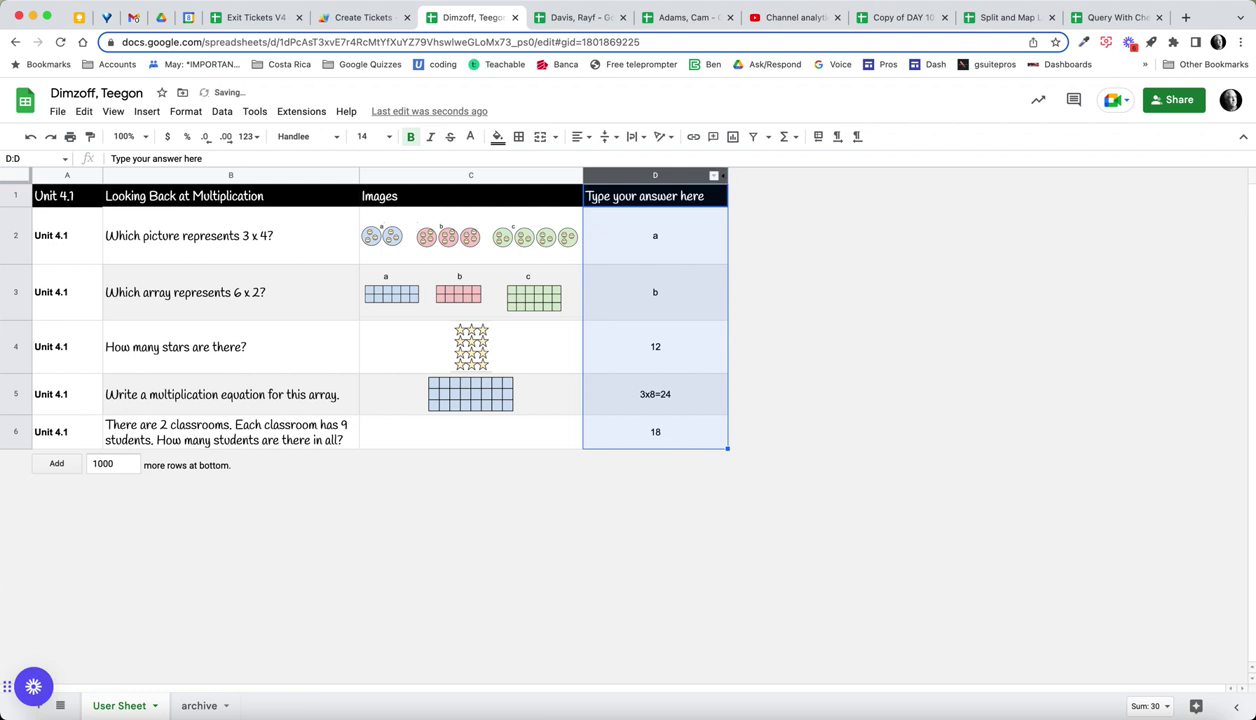
pyautogui.click(470, 175)
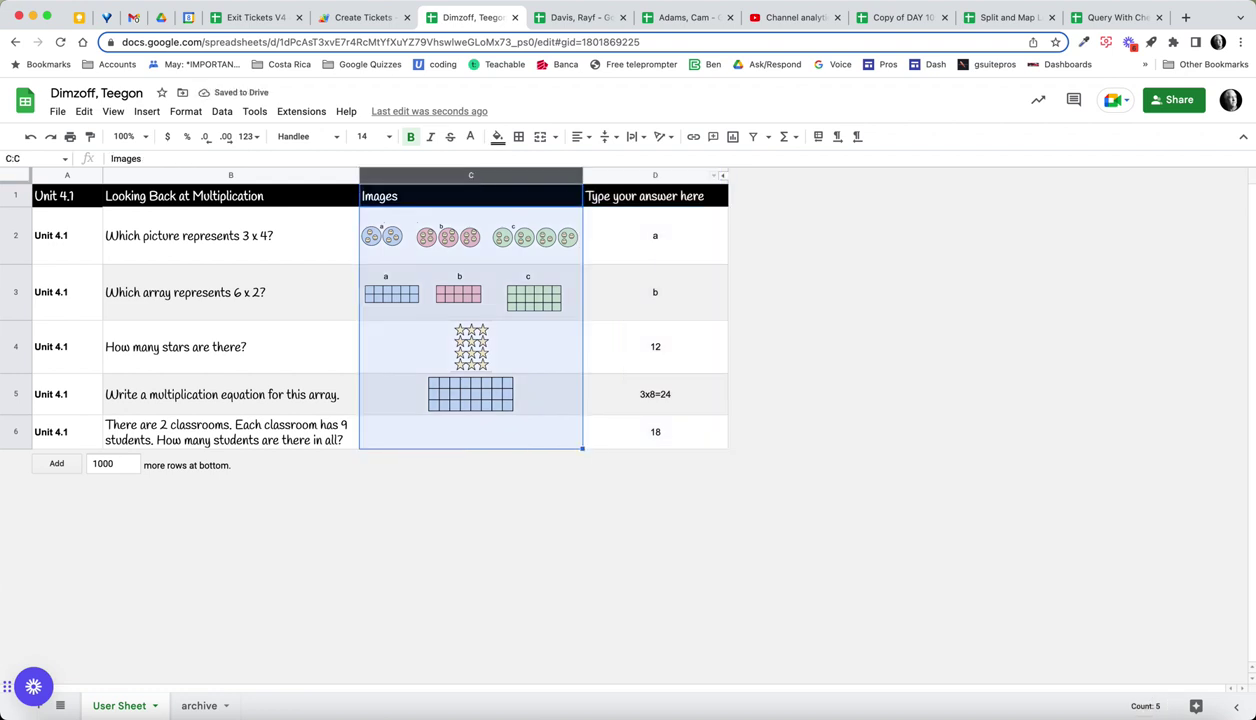
pyautogui.click(722, 175)
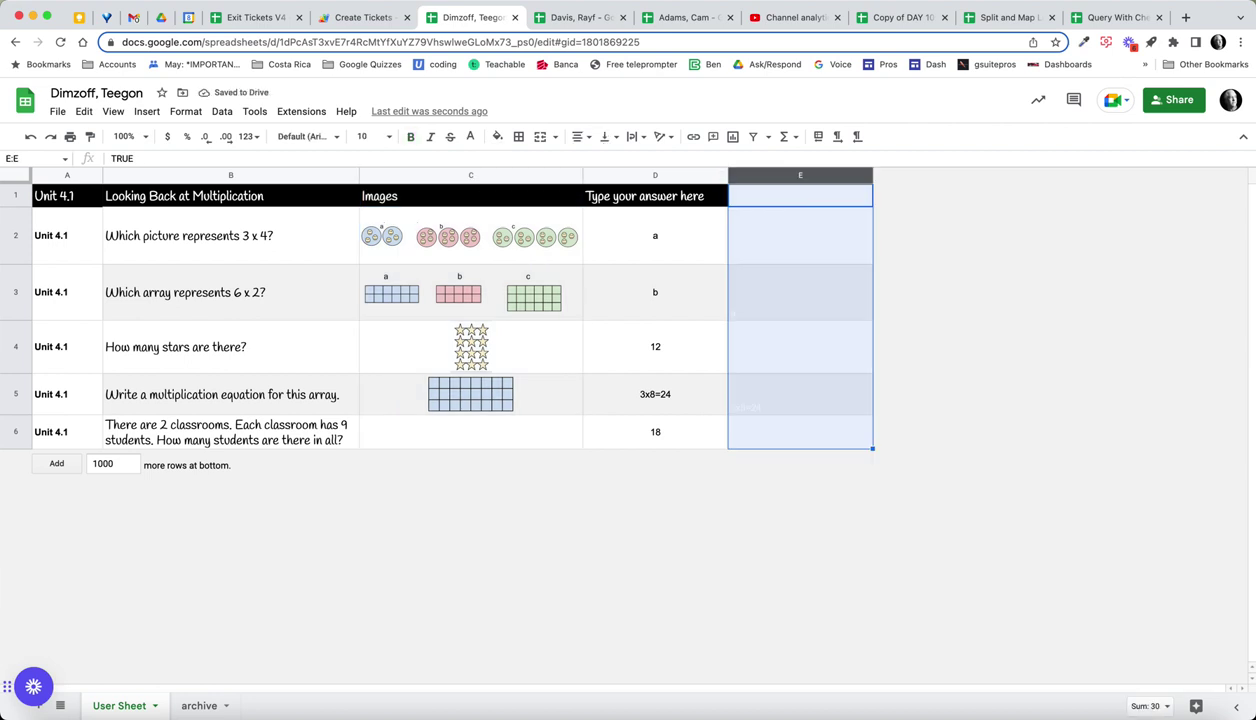
# Inspect the contents of cells E1 to E3 on the third student's User Sheet
pyautogui.click(800, 235)
pyautogui.click(800, 292)
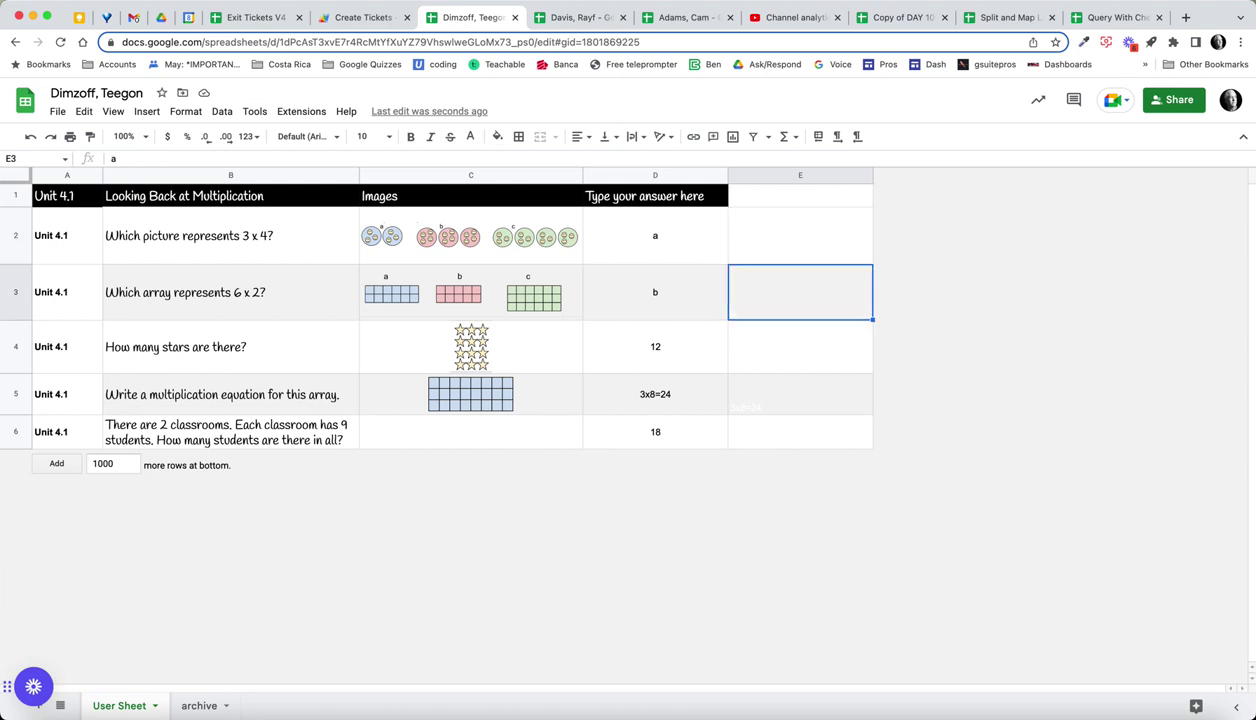
pyautogui.click(800, 196)
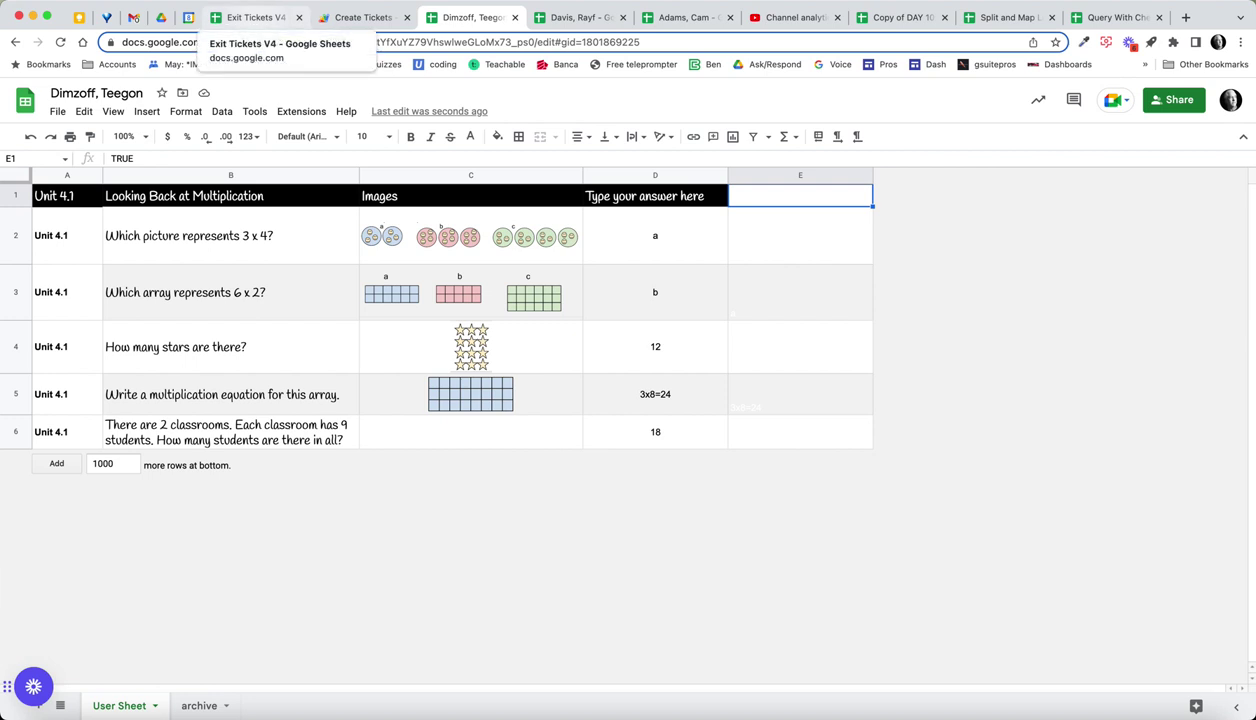
# Return to Exit Tickets V4 and run the Remove Correct Answers script
pyautogui.click(250, 17)
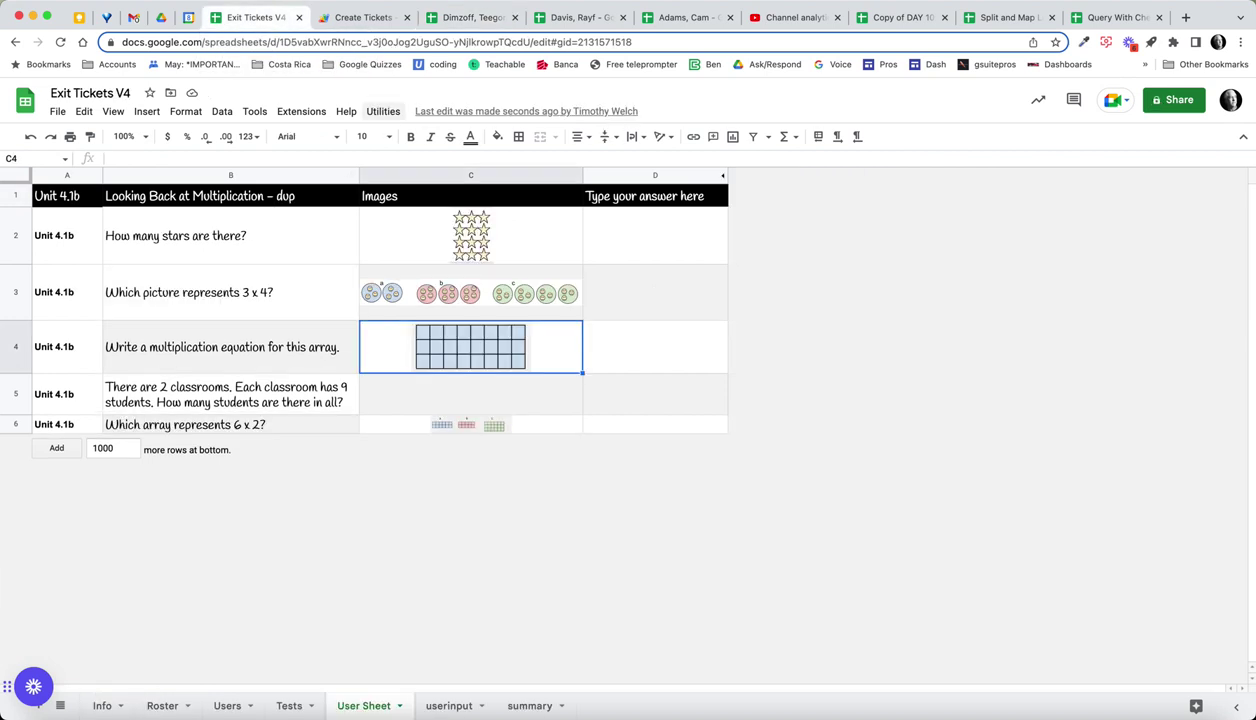
pyautogui.click(383, 111)
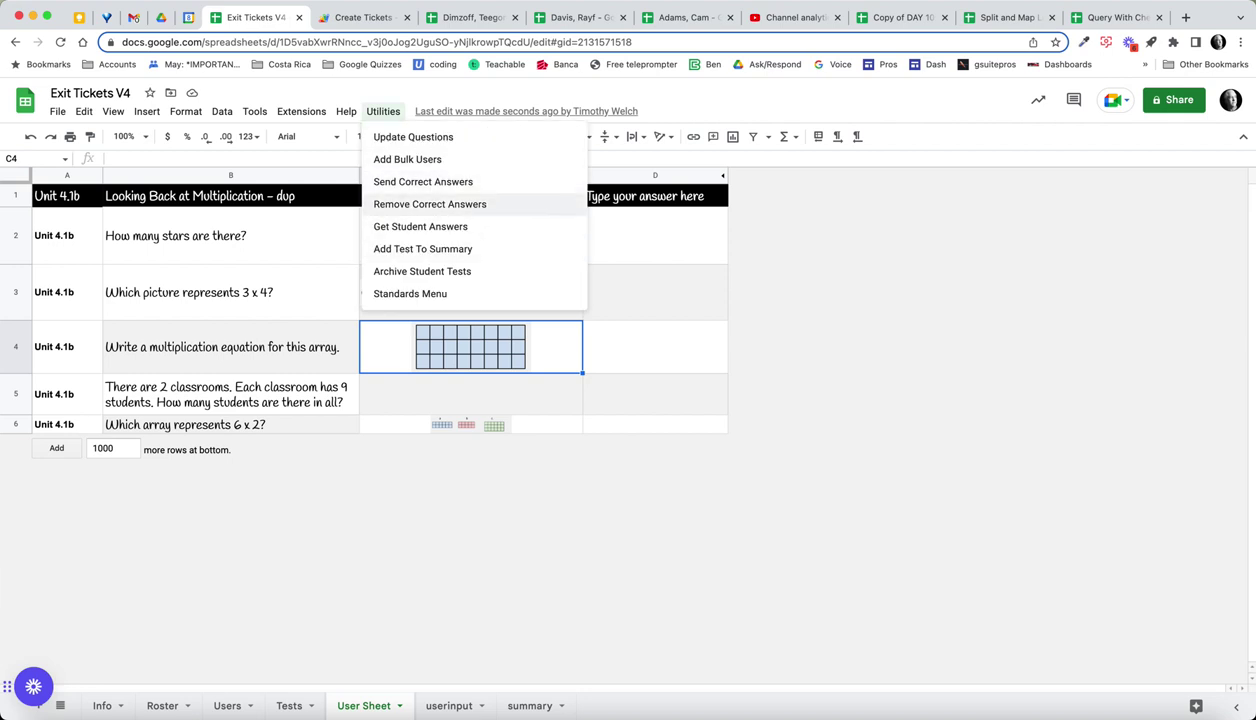
pyautogui.click(430, 204)
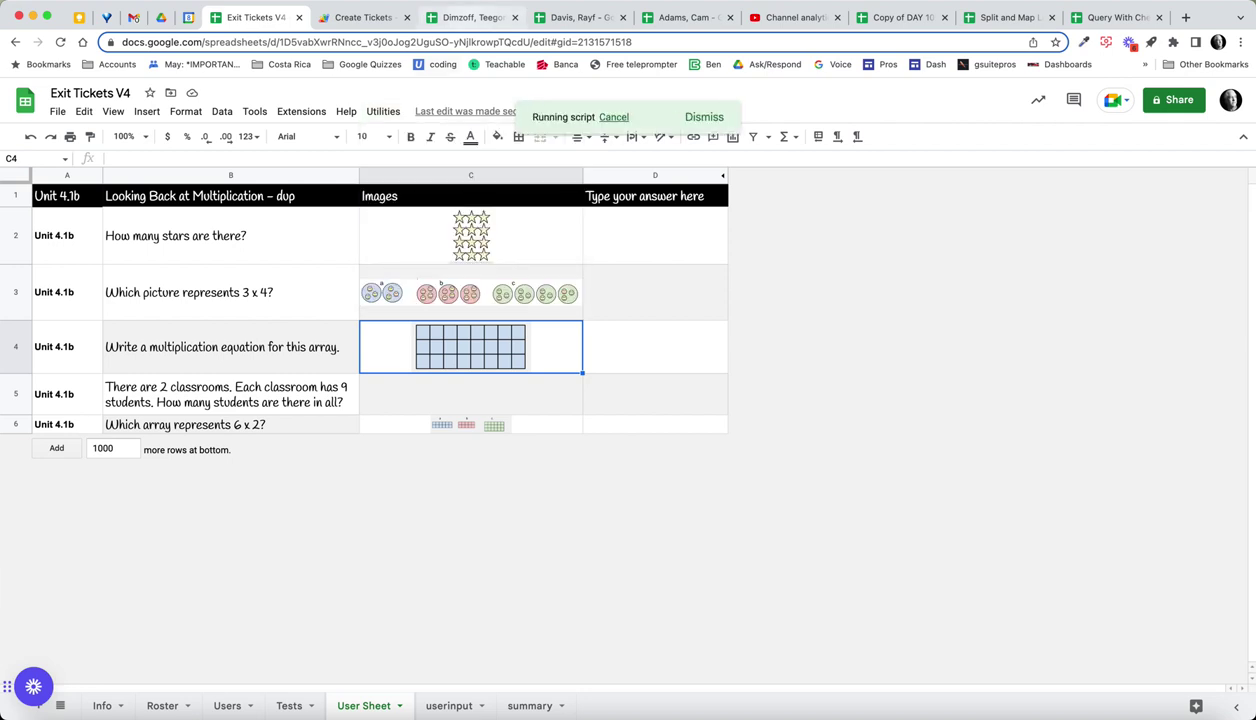
# Check cells E1 to E6 of the third student's User Sheet for correct answers and look over that student's archive sheet
pyautogui.click(473, 17)
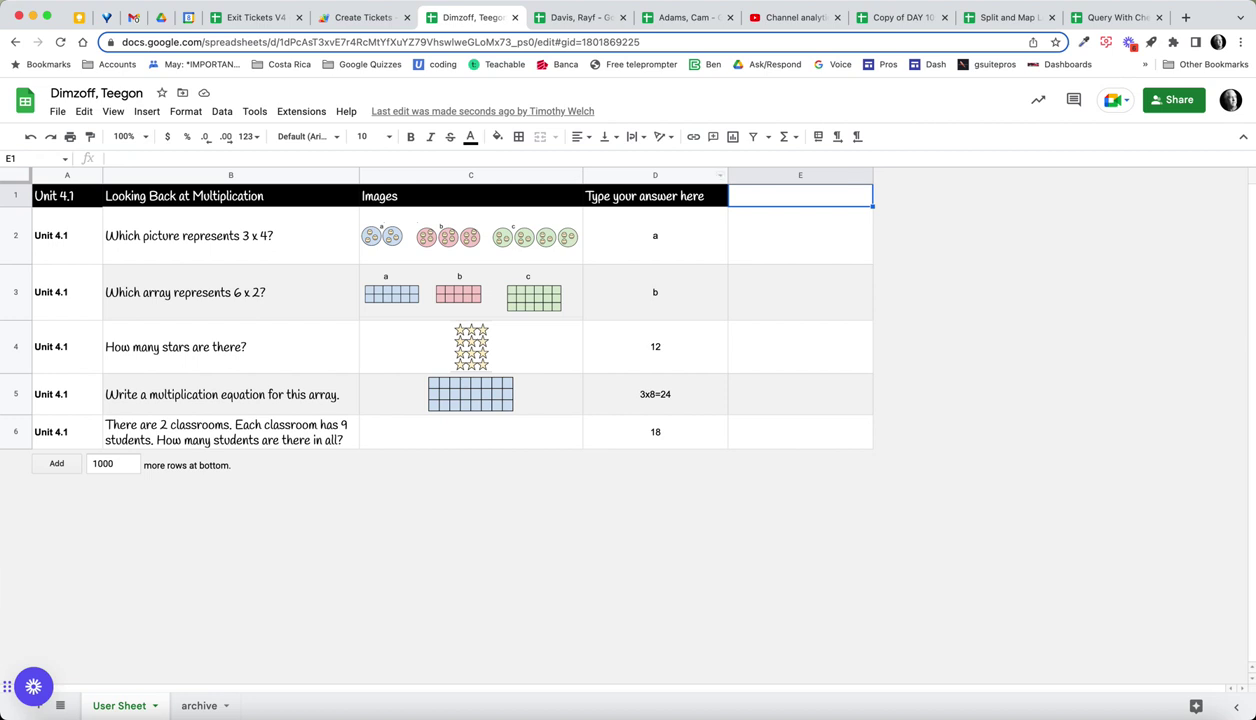
pyautogui.click(800, 236)
pyautogui.click(800, 292)
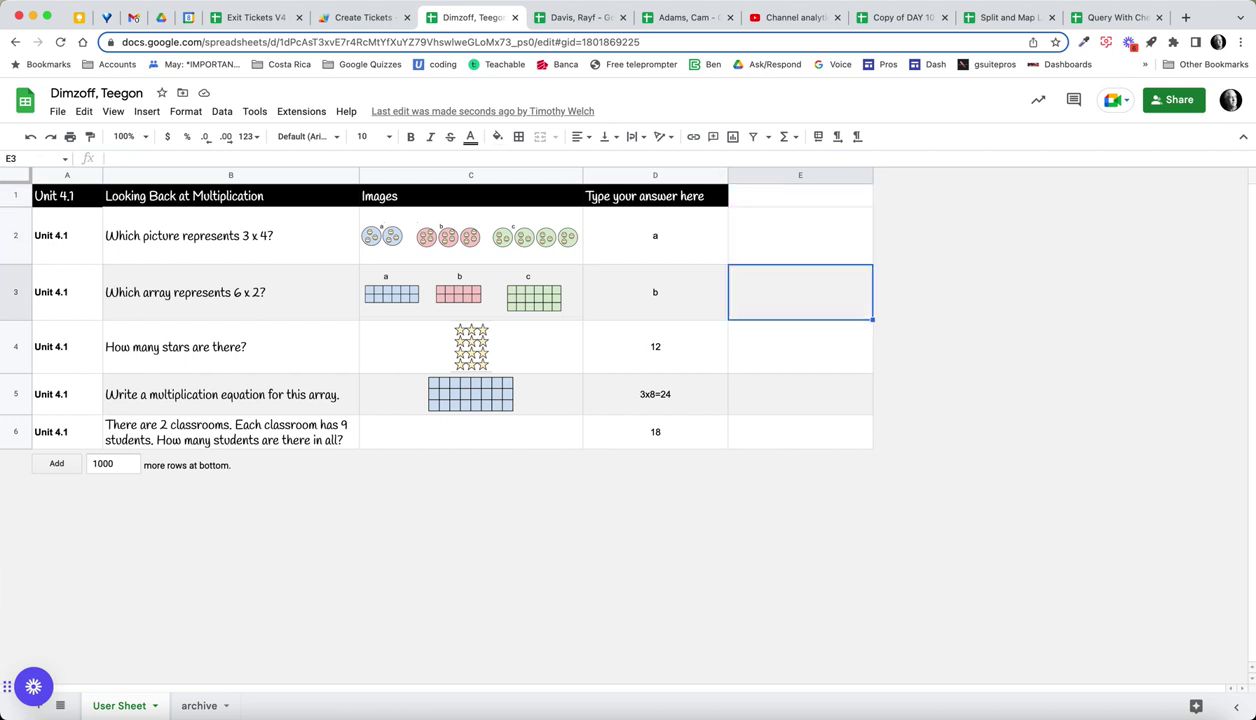
pyautogui.click(800, 347)
pyautogui.click(800, 394)
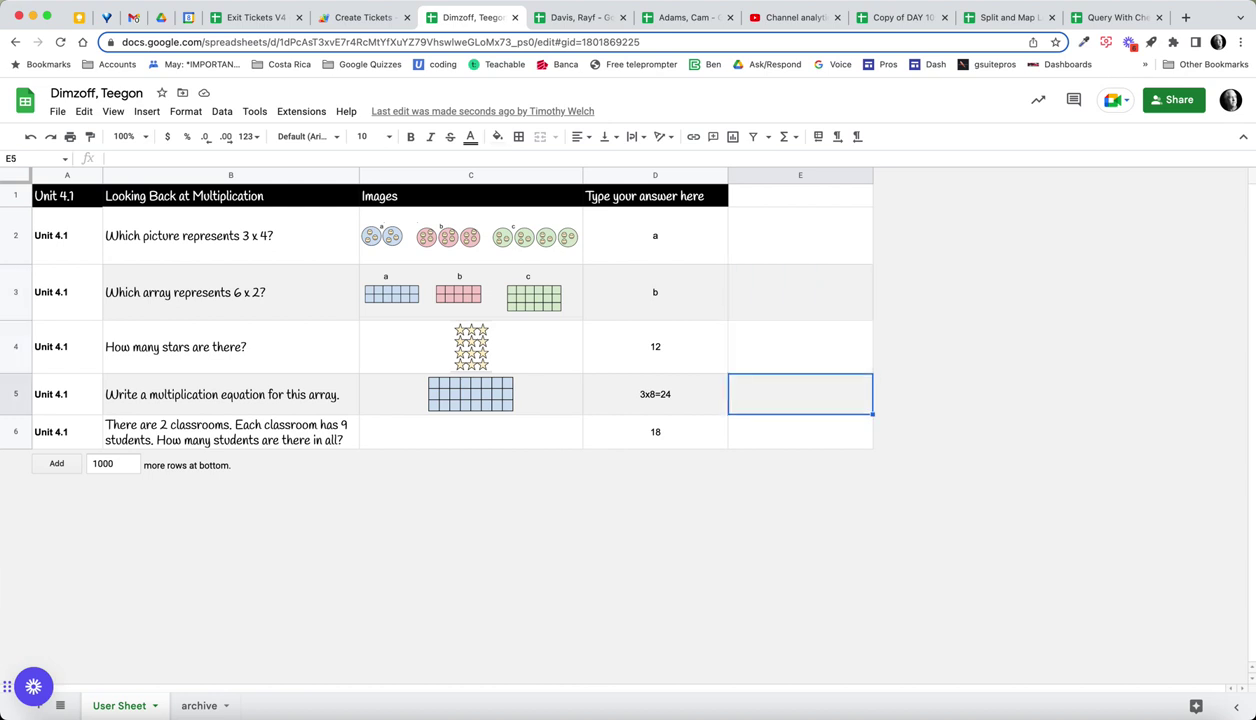
pyautogui.click(800, 432)
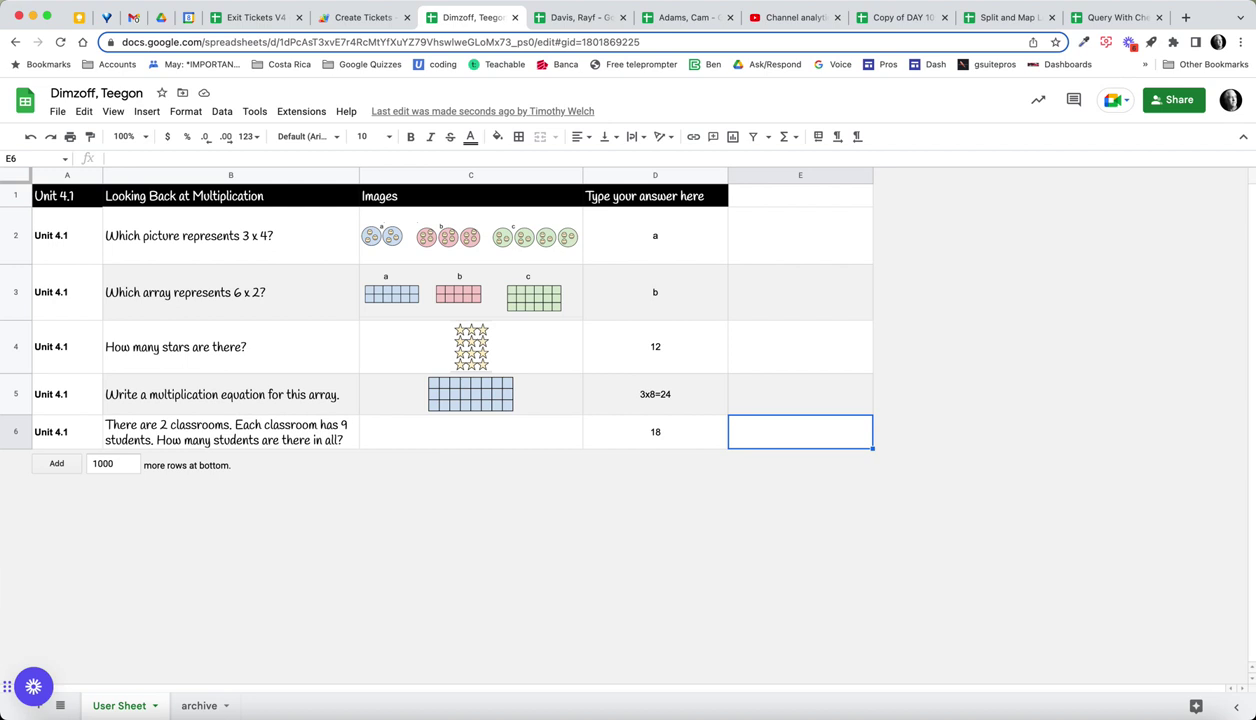
pyautogui.click(199, 705)
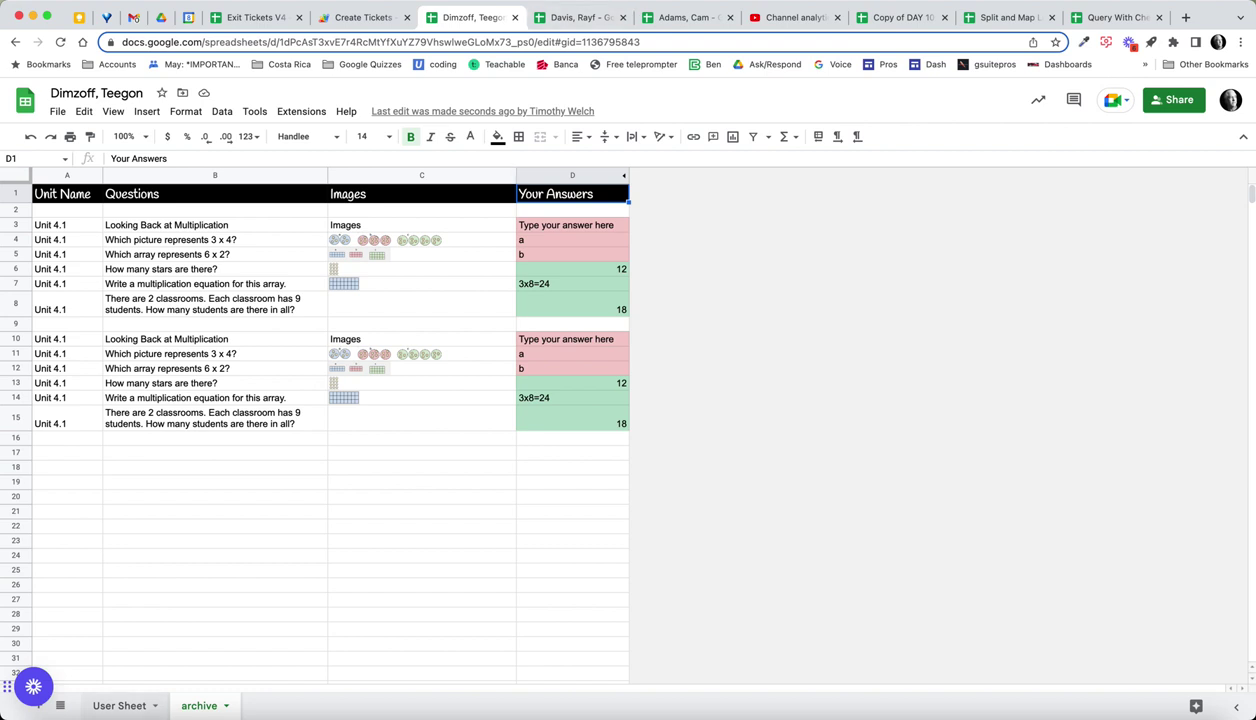
pyautogui.click(119, 705)
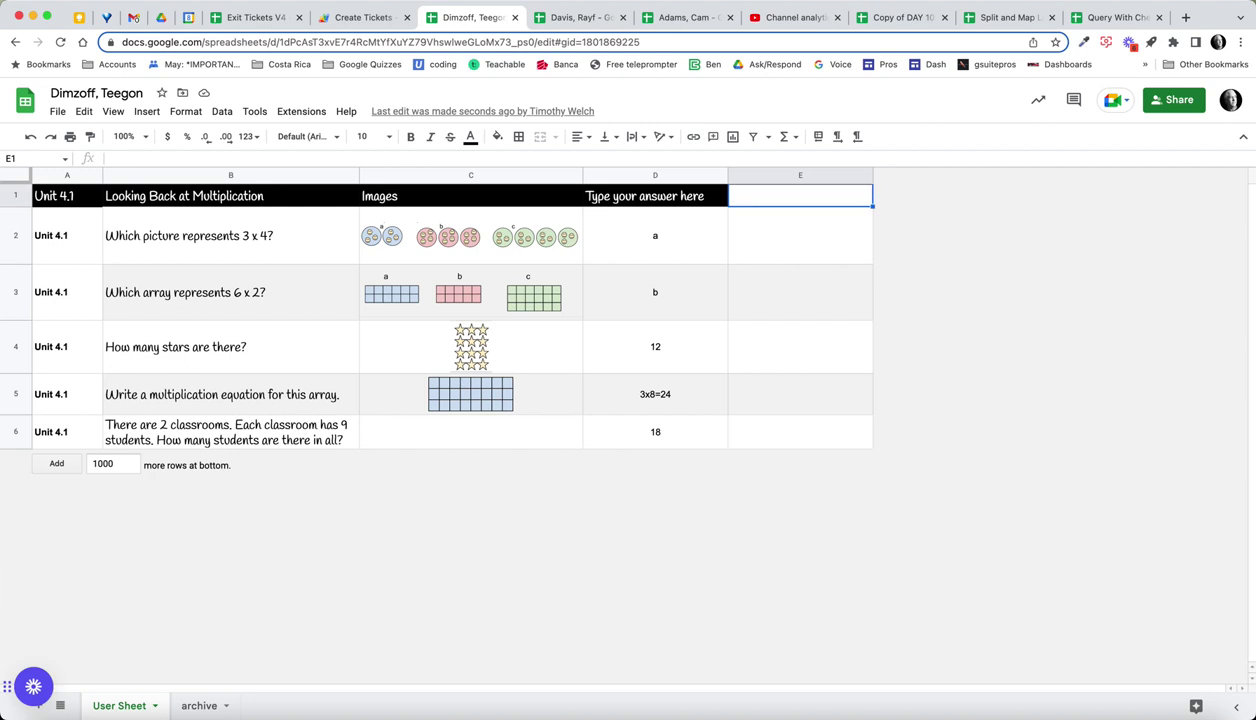
# Return to Exit Tickets V4 and run the Send Correct Answers script
pyautogui.click(255, 17)
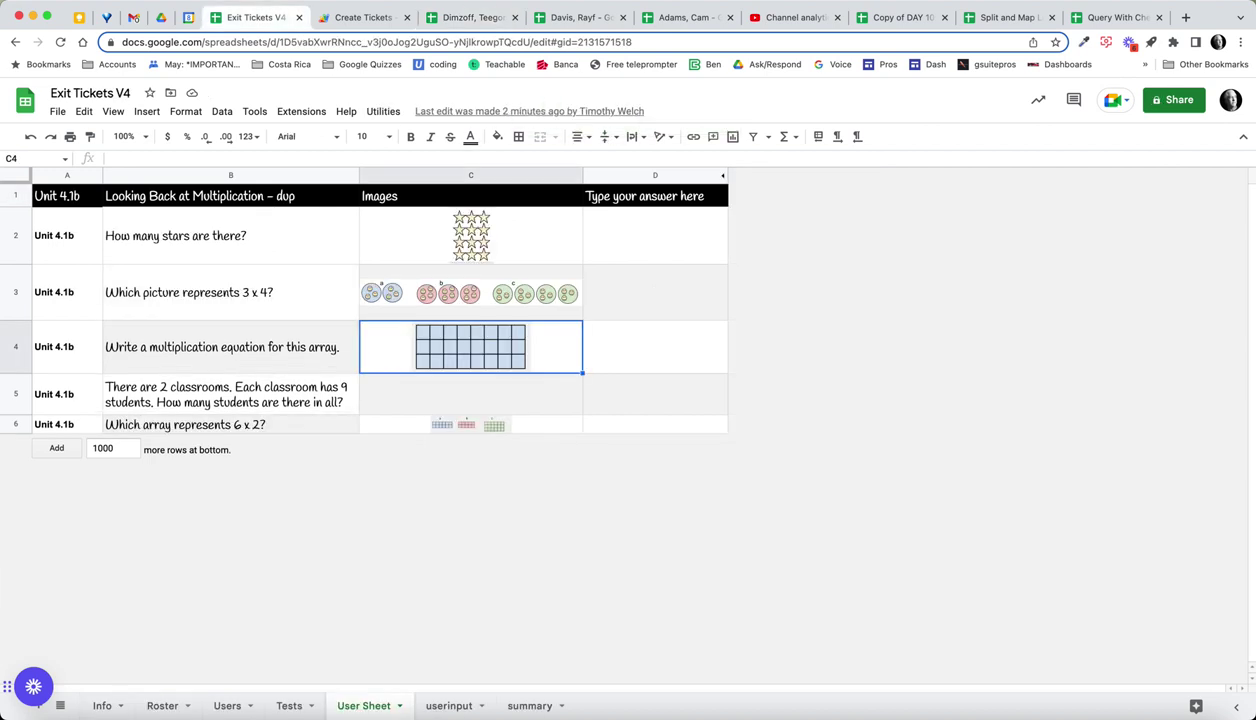
pyautogui.click(383, 111)
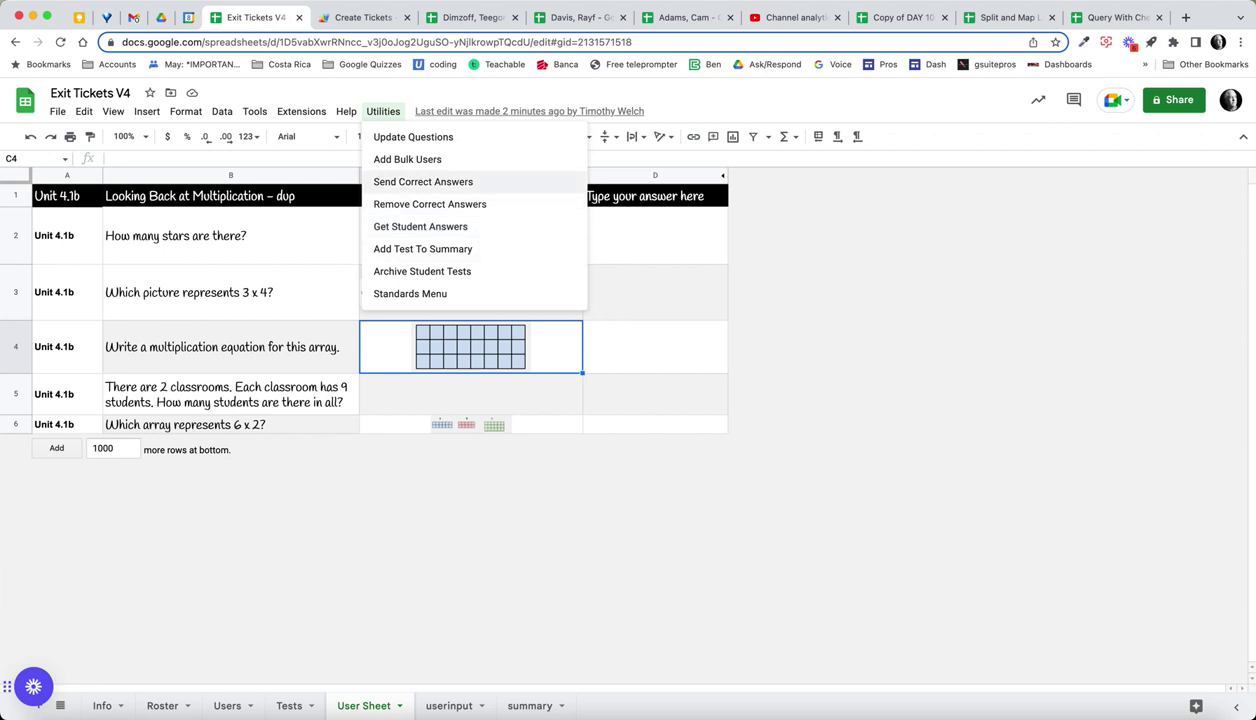
pyautogui.click(423, 181)
# Check the correct answers in cells E1 to E4 of the third student's User Sheet
pyautogui.click(470, 17)
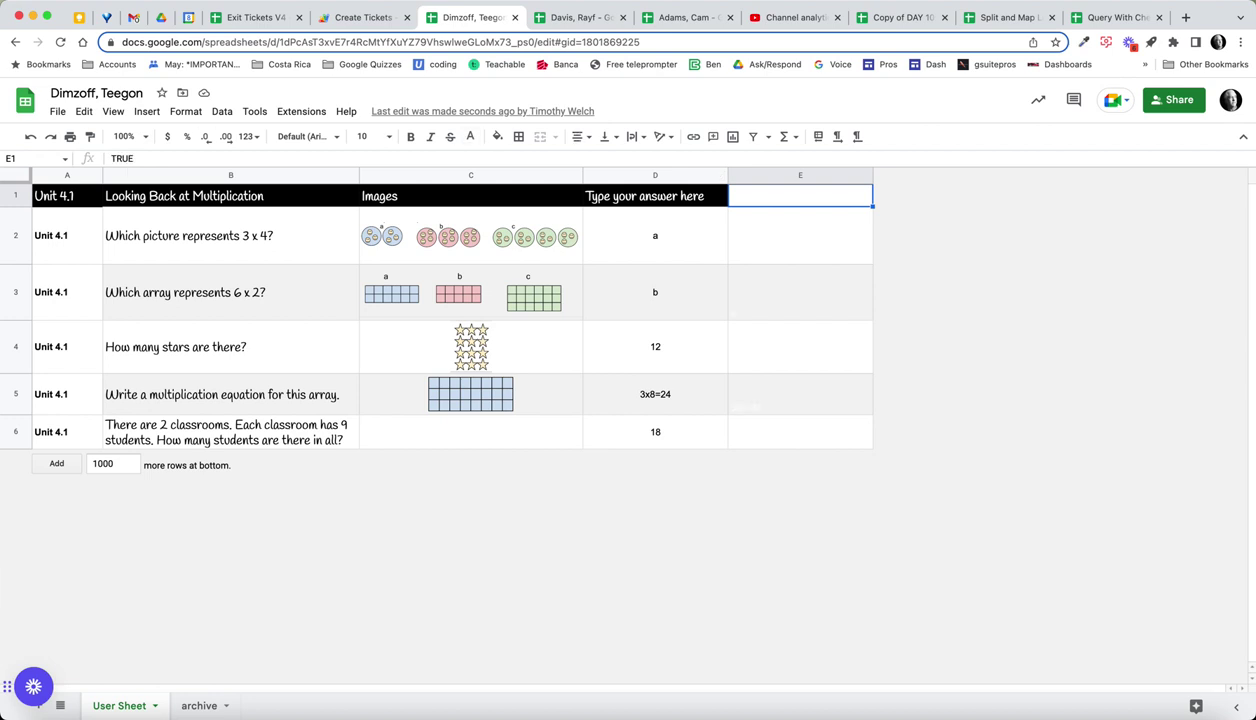
pyautogui.click(800, 236)
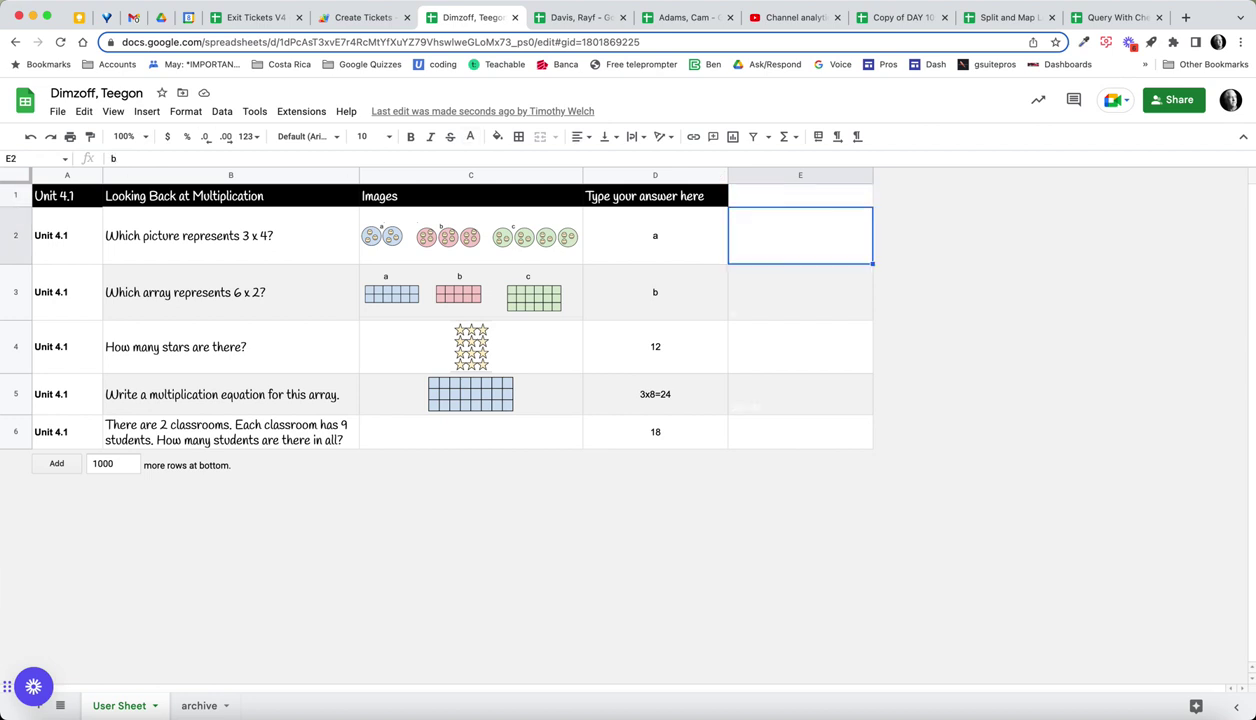
pyautogui.click(800, 292)
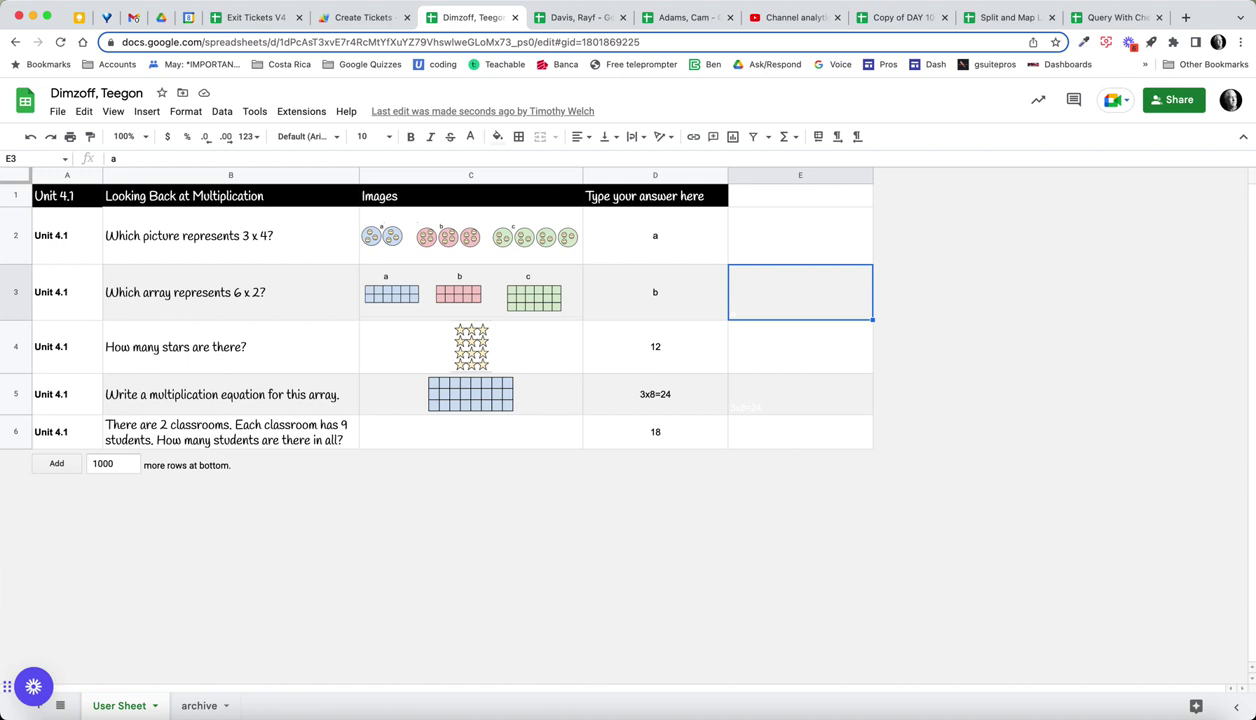
pyautogui.click(800, 347)
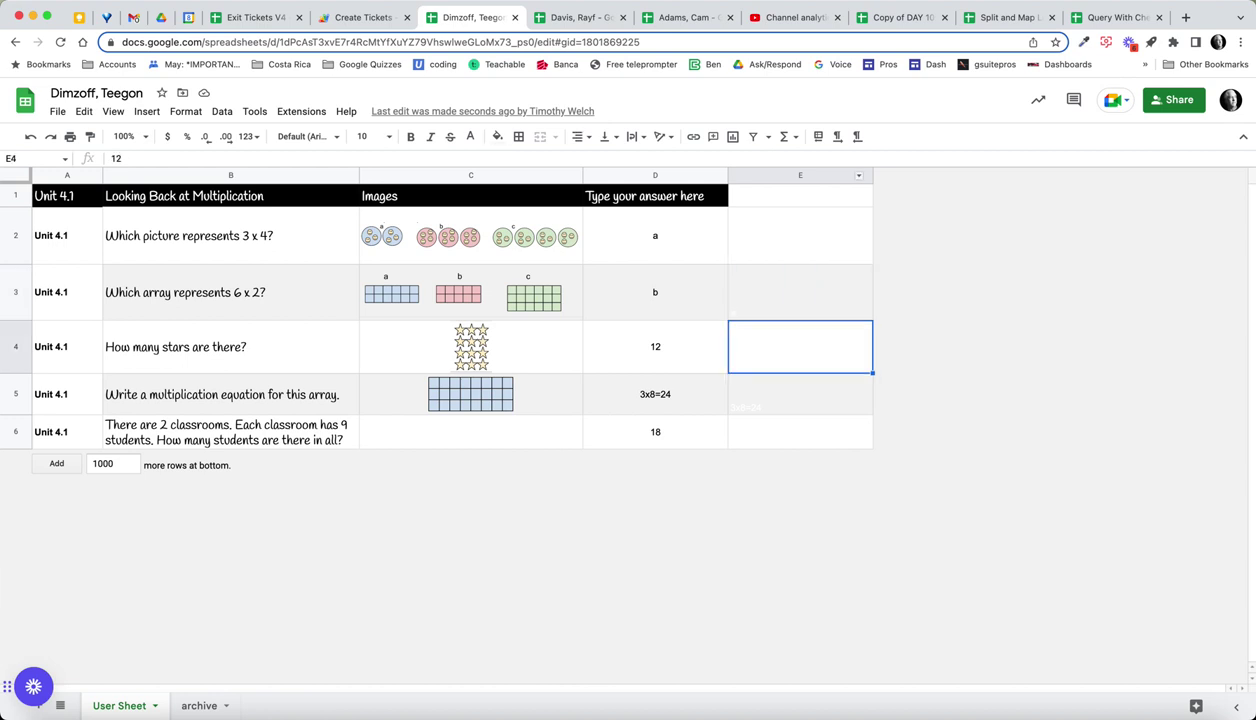
# Hide the correct-answers column E on the third student's User Sheet
pyautogui.click(858, 175)
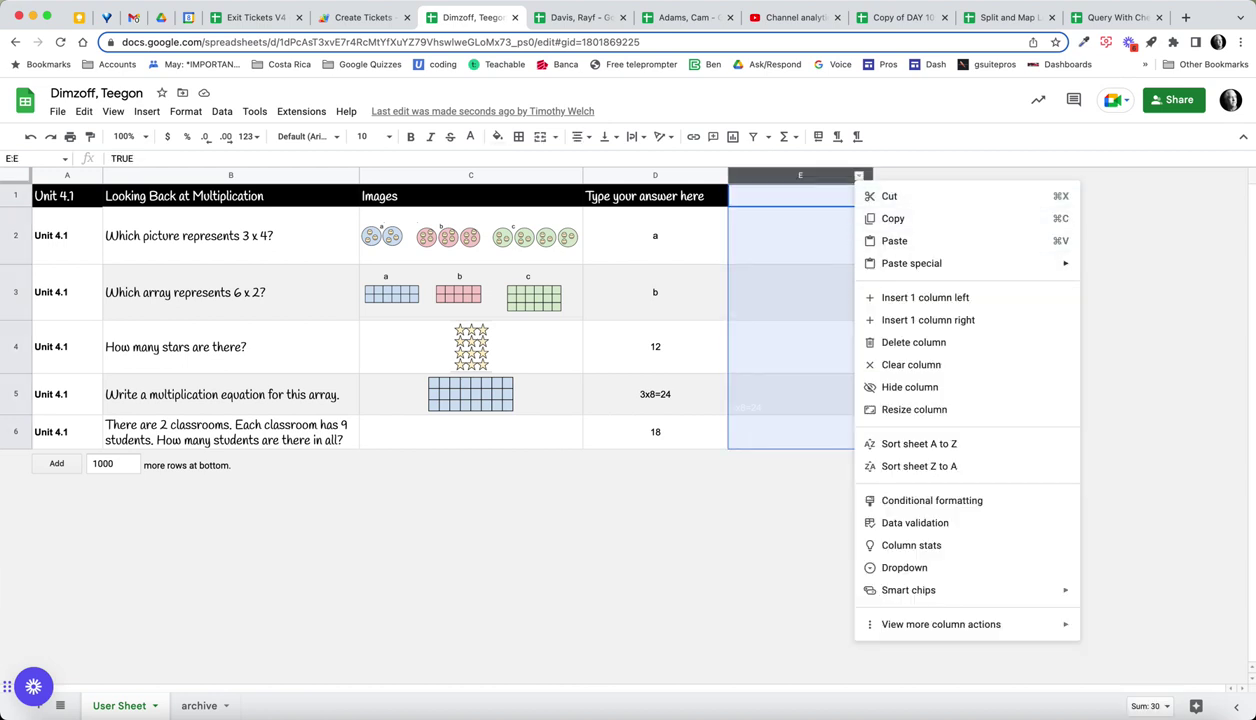
pyautogui.moveTo(911, 263)
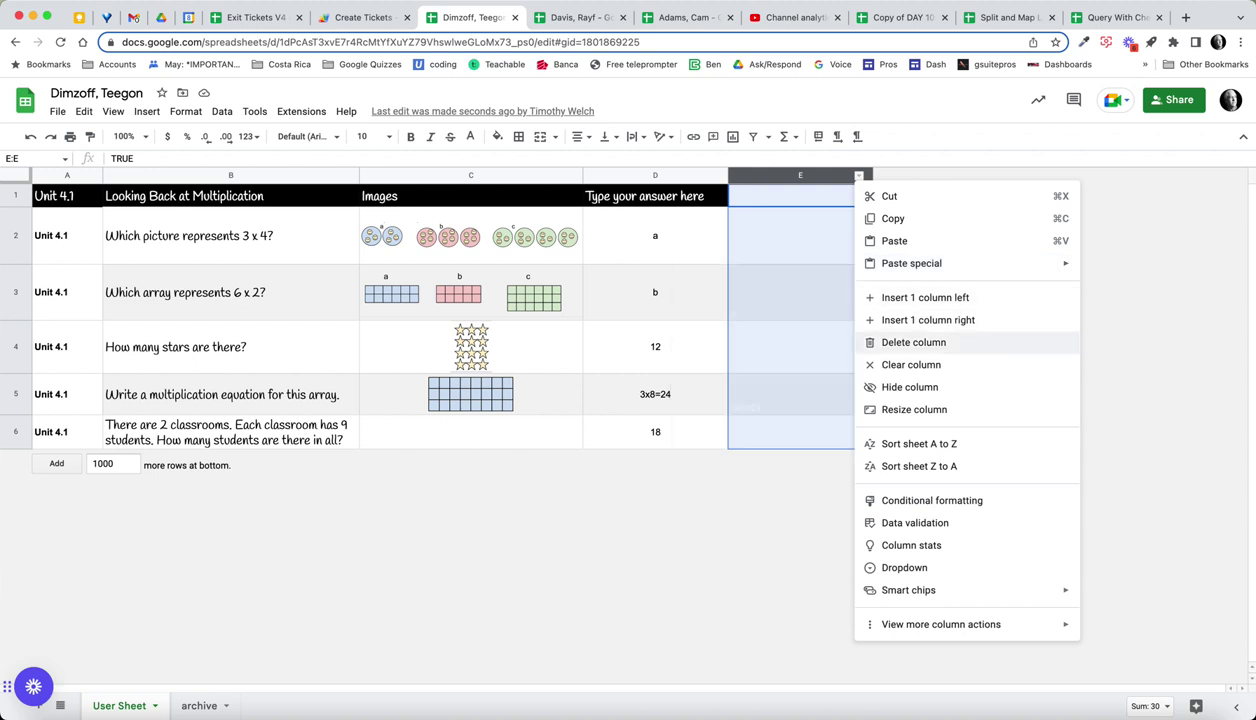
pyautogui.click(909, 387)
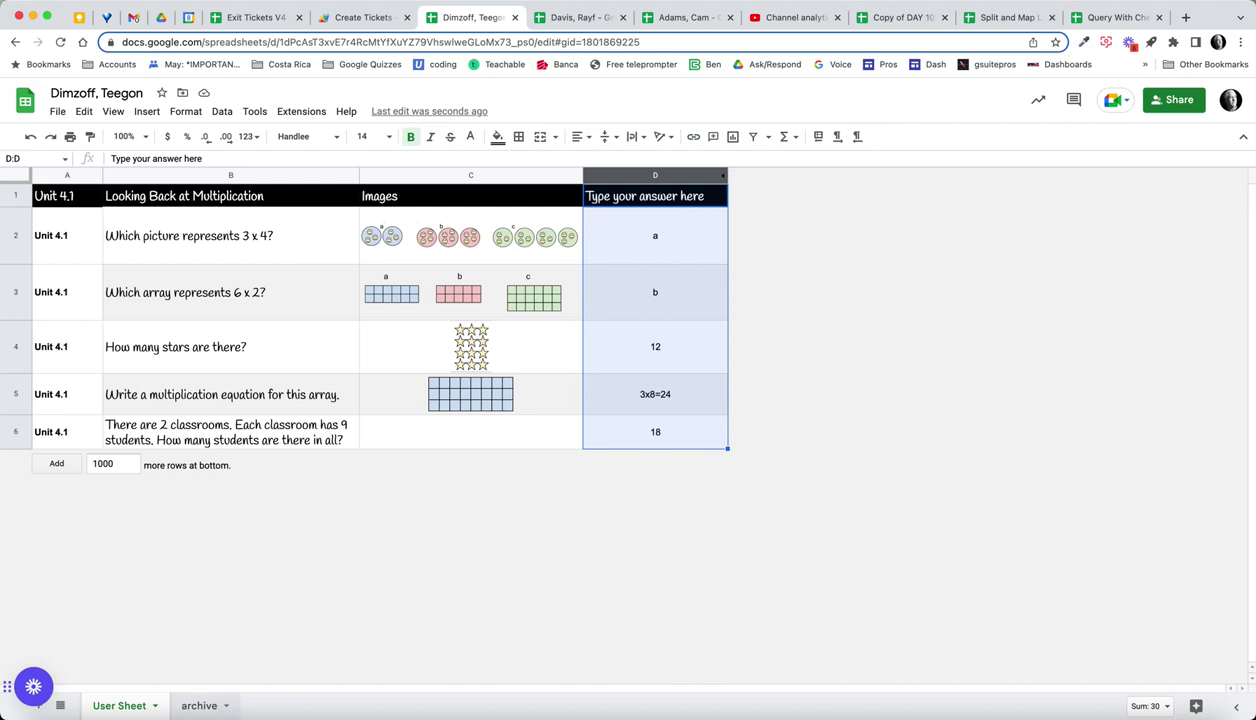
# Review the third student's archive sheet, return to Exit Tickets V4, and open the second student's spreadsheet
pyautogui.click(199, 706)
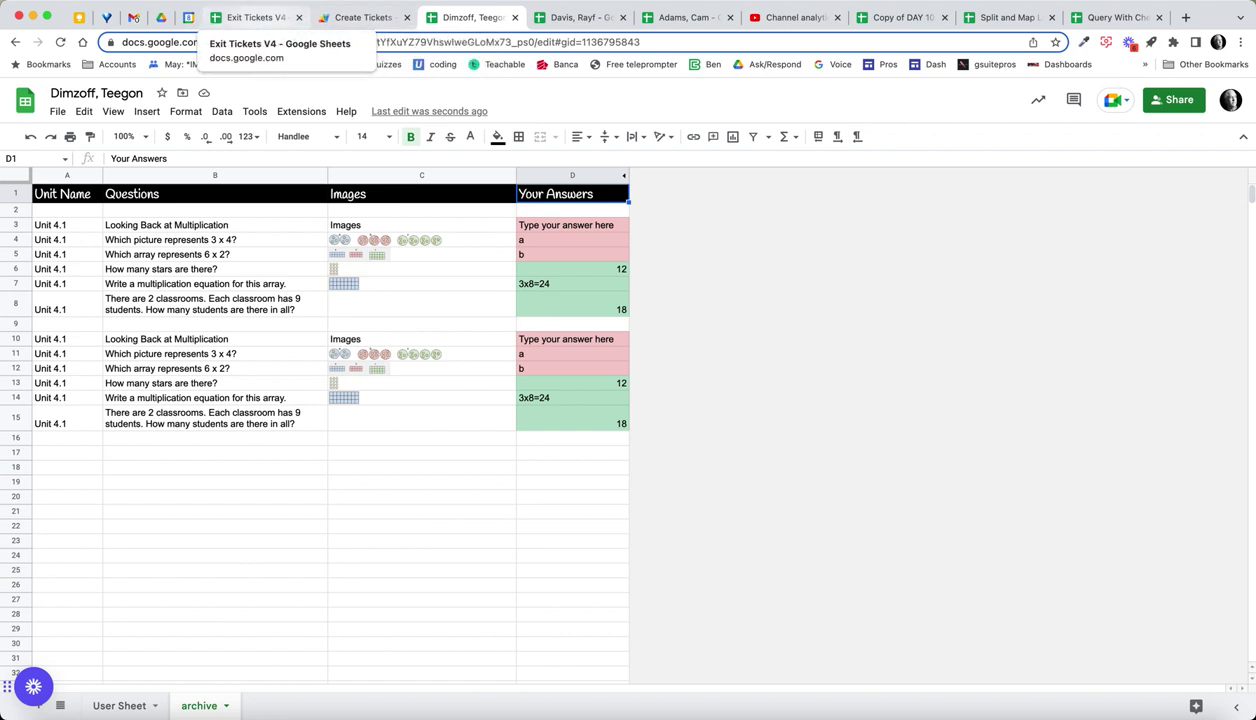
pyautogui.click(255, 17)
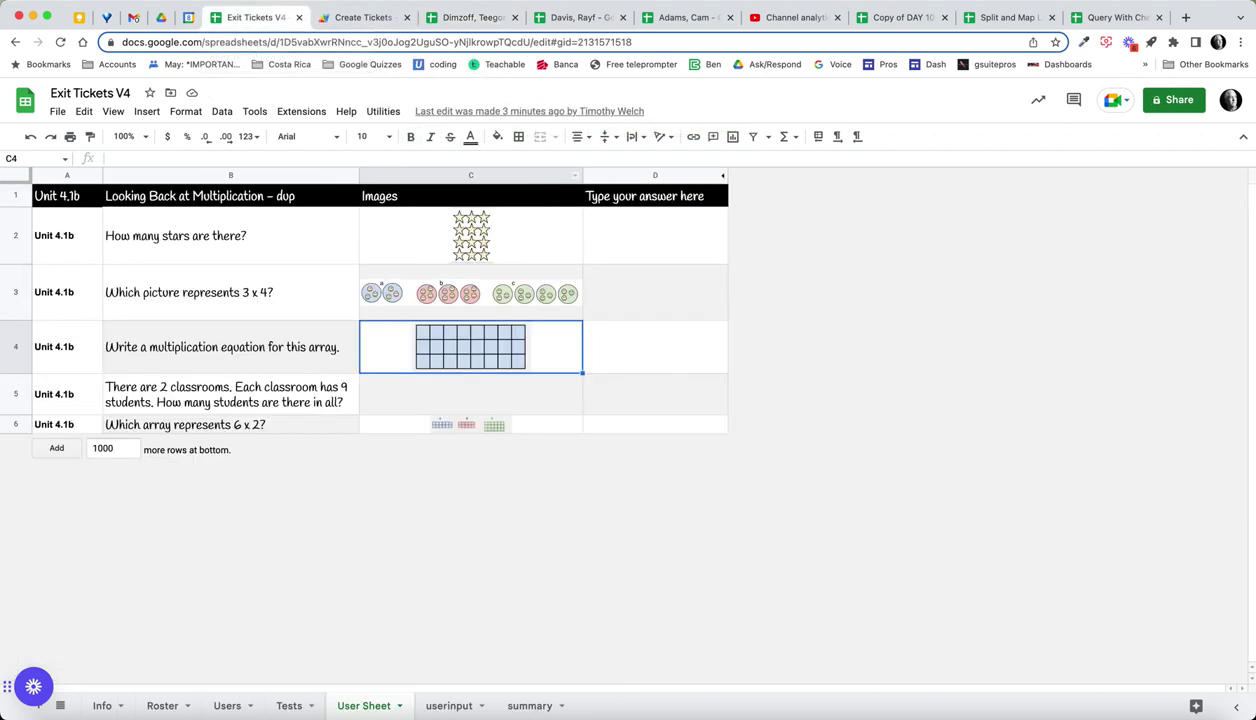
pyautogui.click(580, 17)
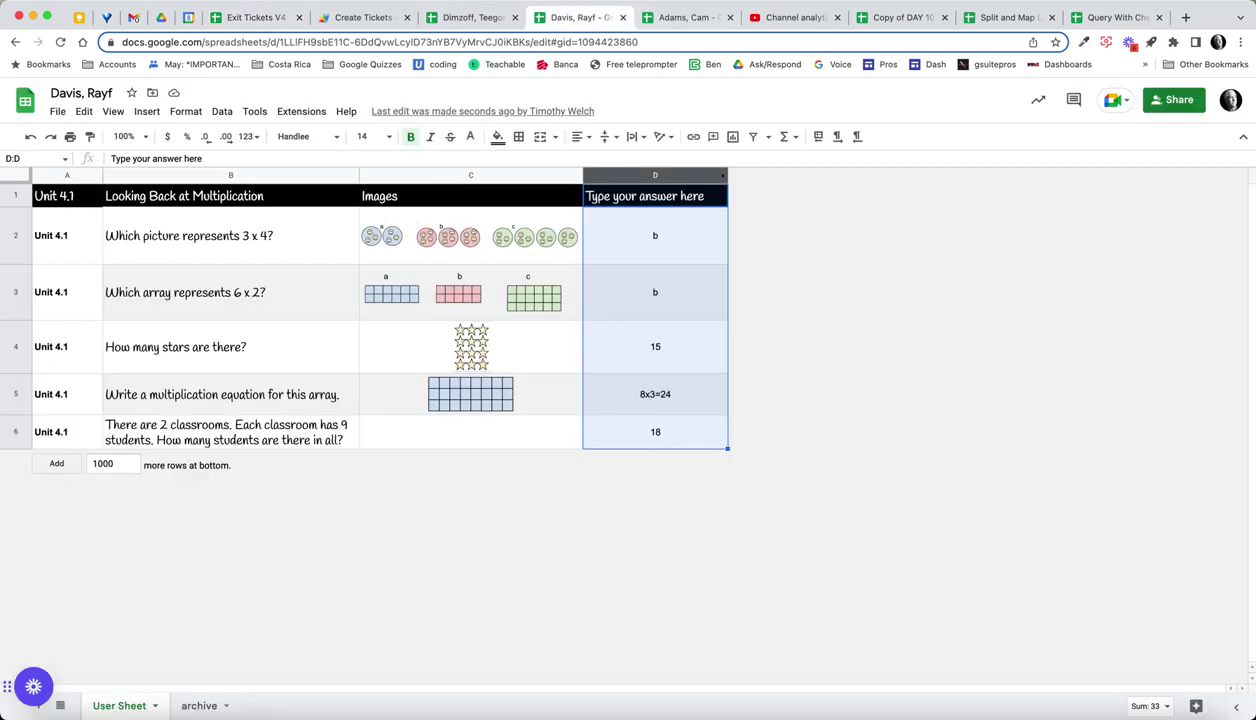
# Review the archive sheets in the second and first students' spreadsheets
pyautogui.click(199, 705)
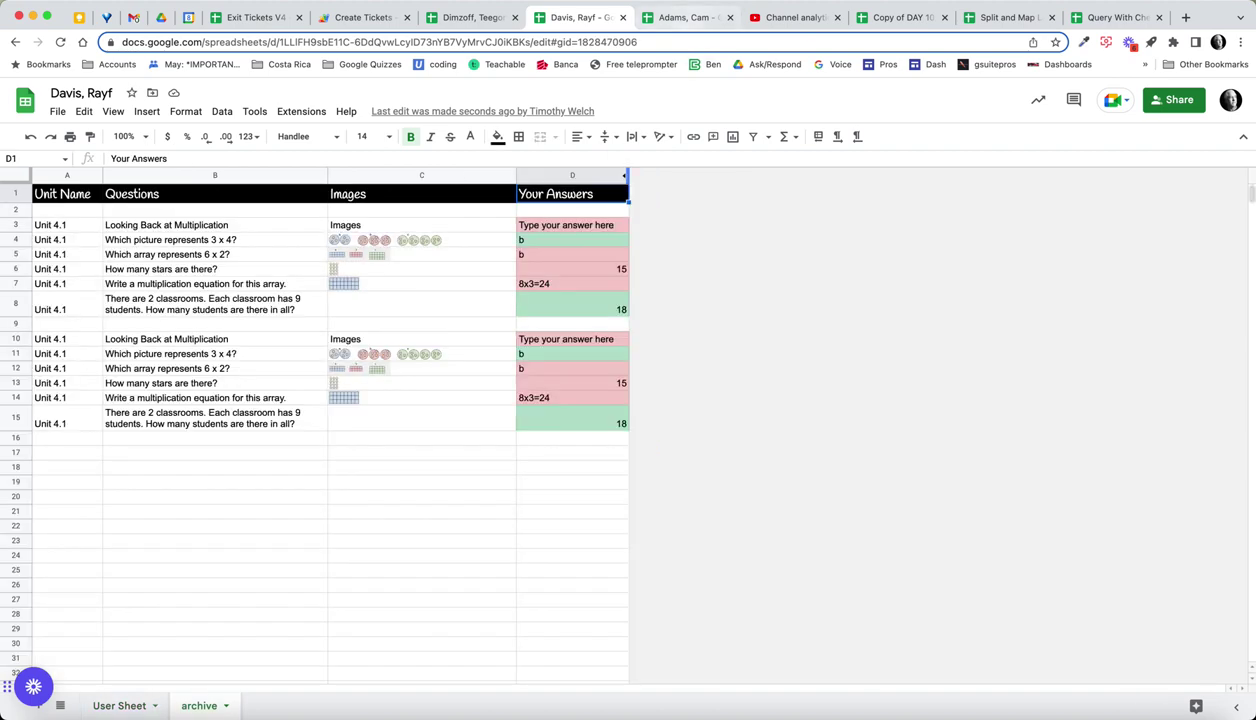
pyautogui.click(685, 17)
pyautogui.click(199, 705)
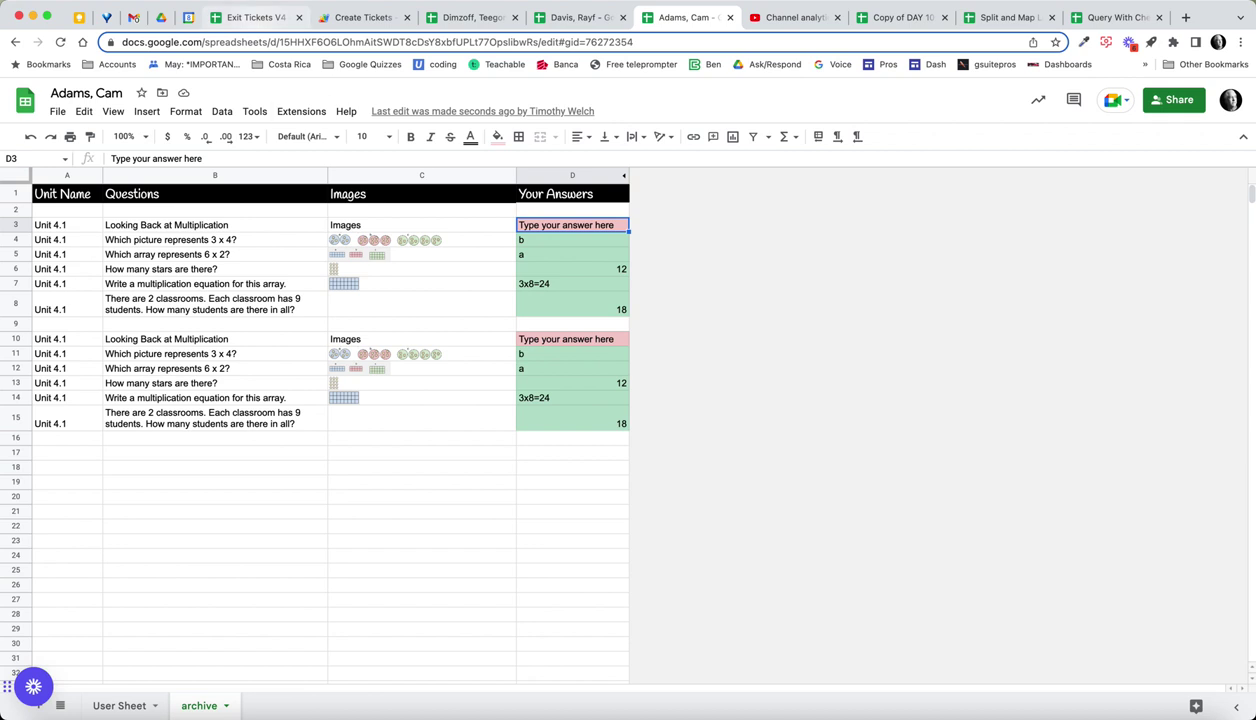
# Return to Exit Tickets V4 and run the Archive Student Tests script
pyautogui.click(255, 17)
pyautogui.click(383, 111)
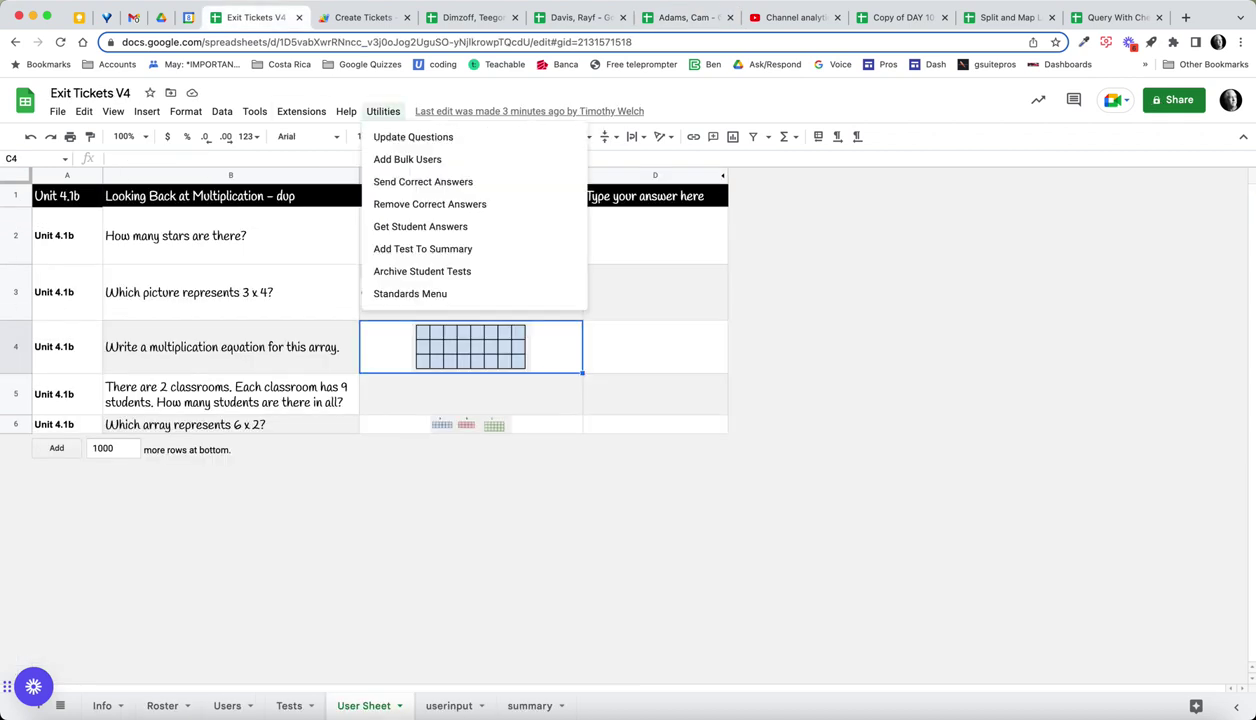
pyautogui.click(422, 271)
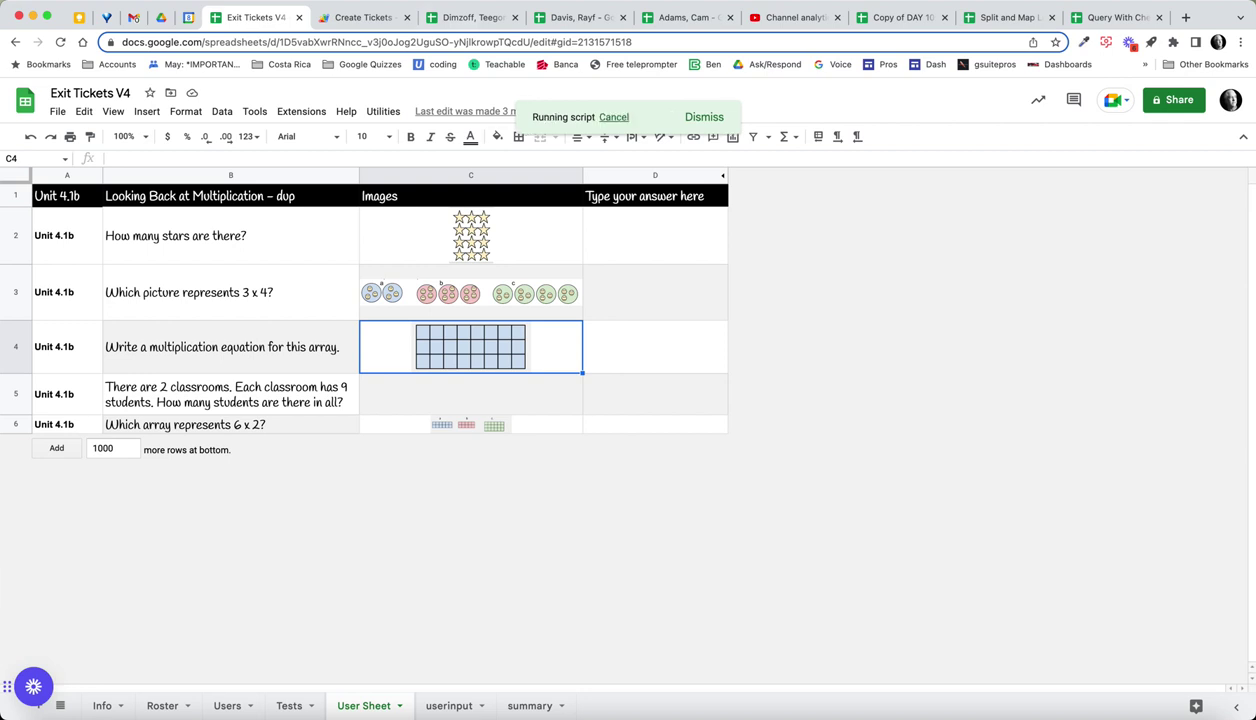
# Check the archived Unit 4.1 test on the archive sheets of all three students
pyautogui.click(470, 17)
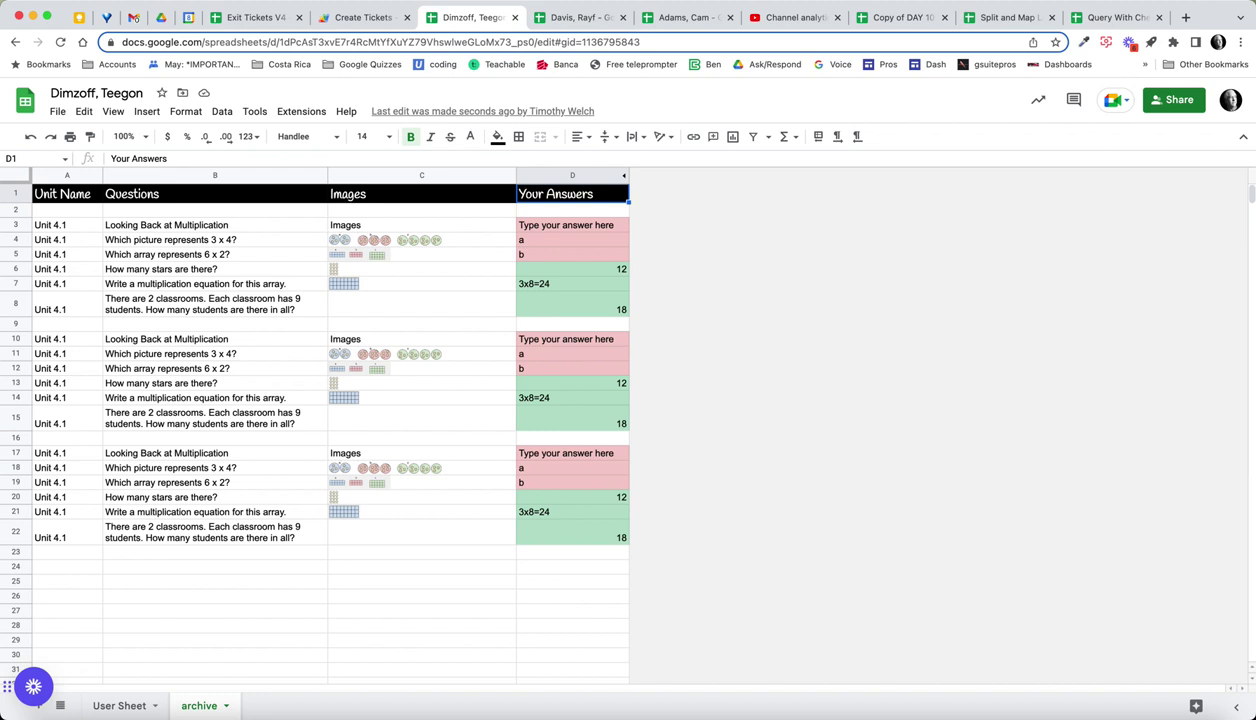
pyautogui.hotkey('ctrl', 'Tab')
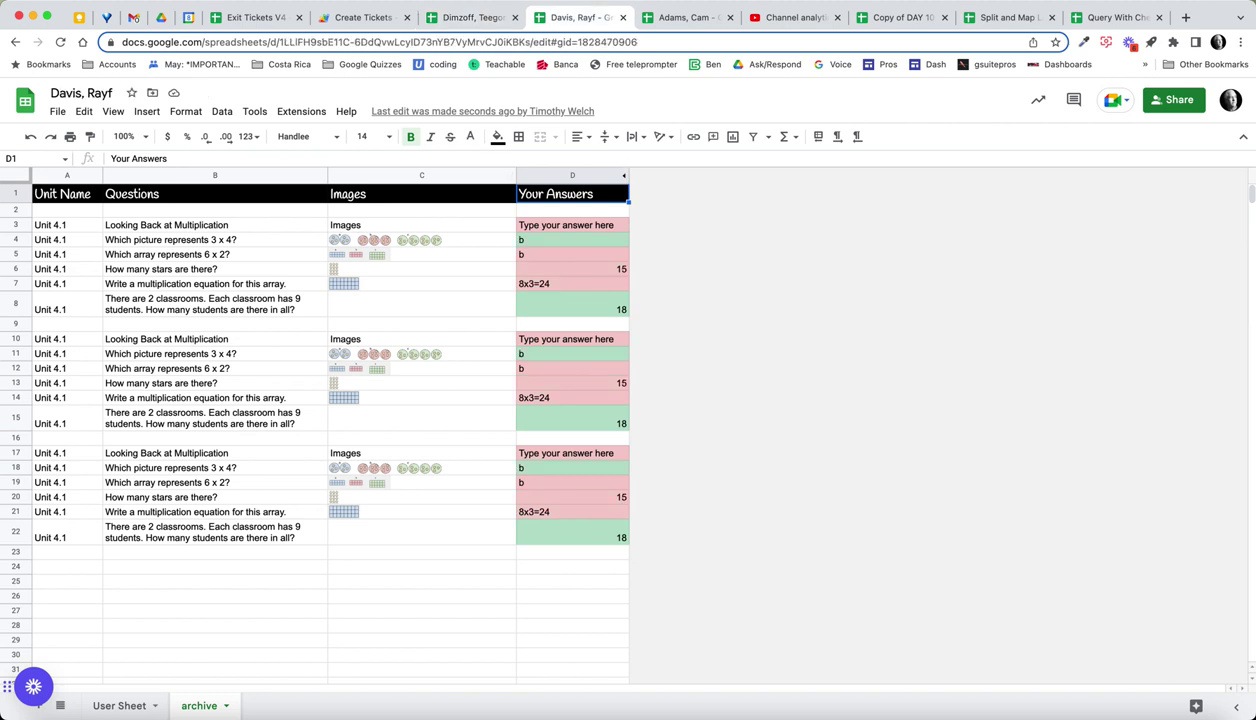
pyautogui.hotkey('ctrl', 'Tab')
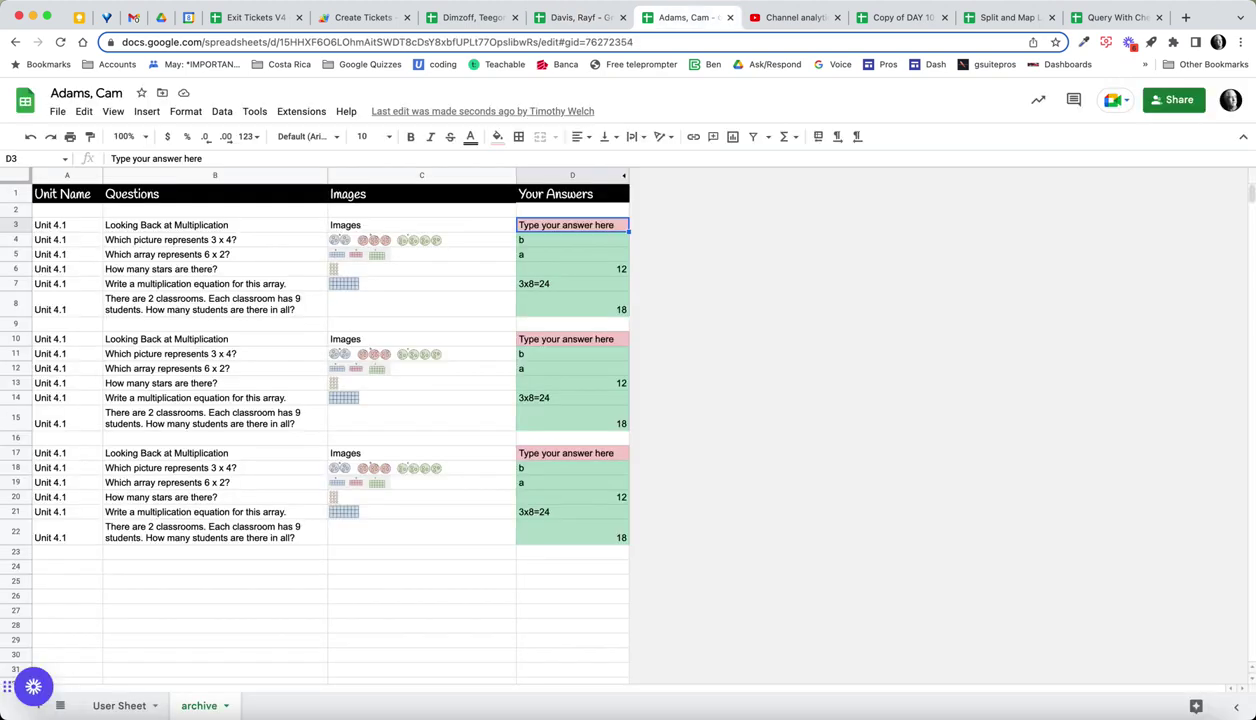
# Back up the last test, Unit 4.1, on the summary sheet of Exit Tickets V4
pyautogui.hotkey('ctrl', '6')
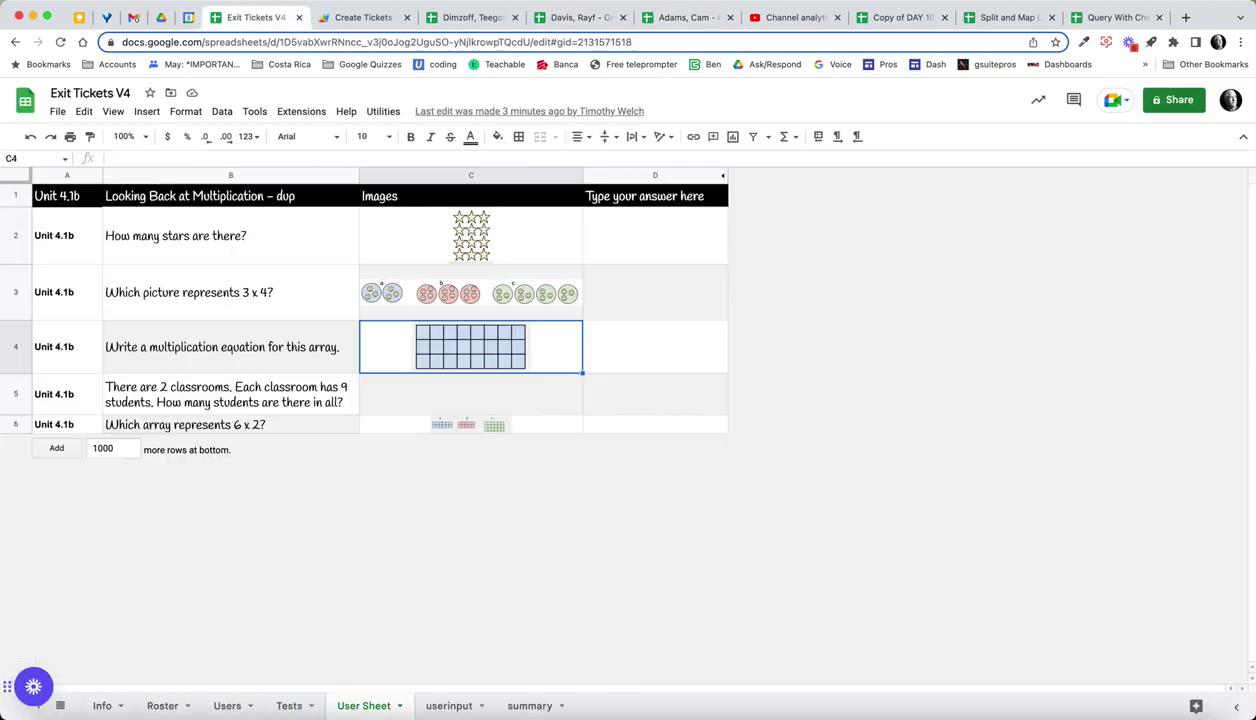
pyautogui.hotkey('alt', 'Down')
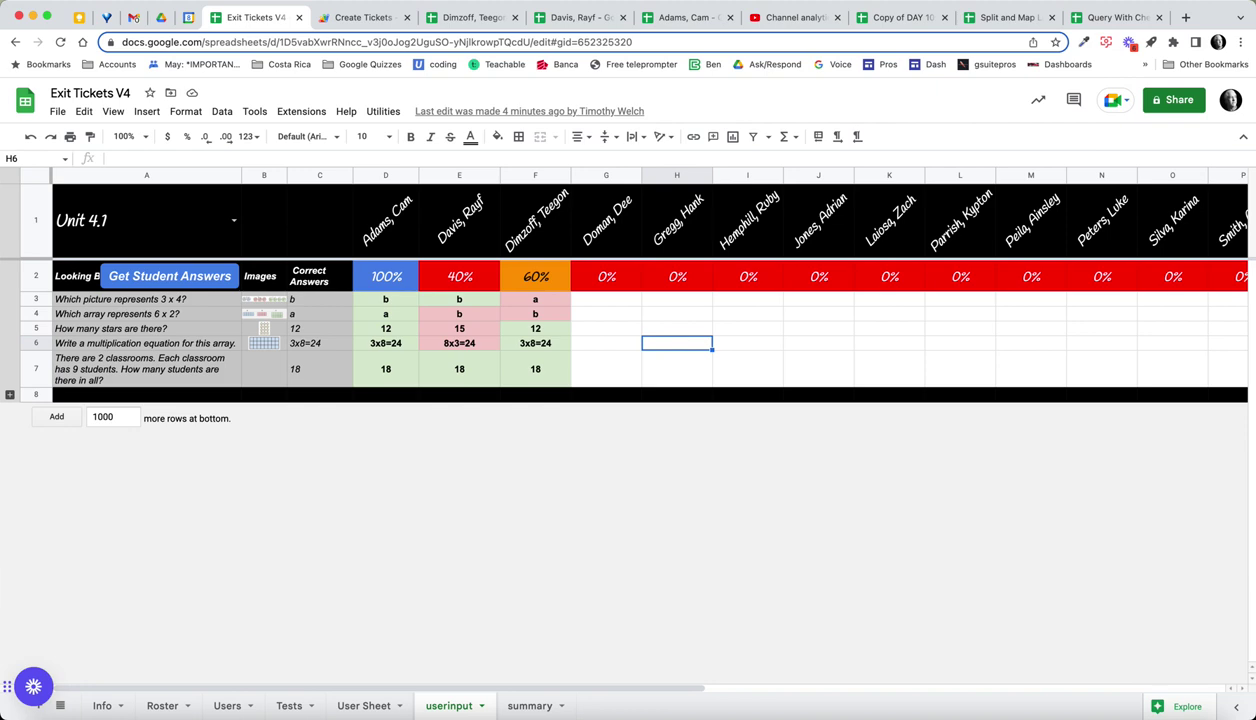
pyautogui.click(530, 705)
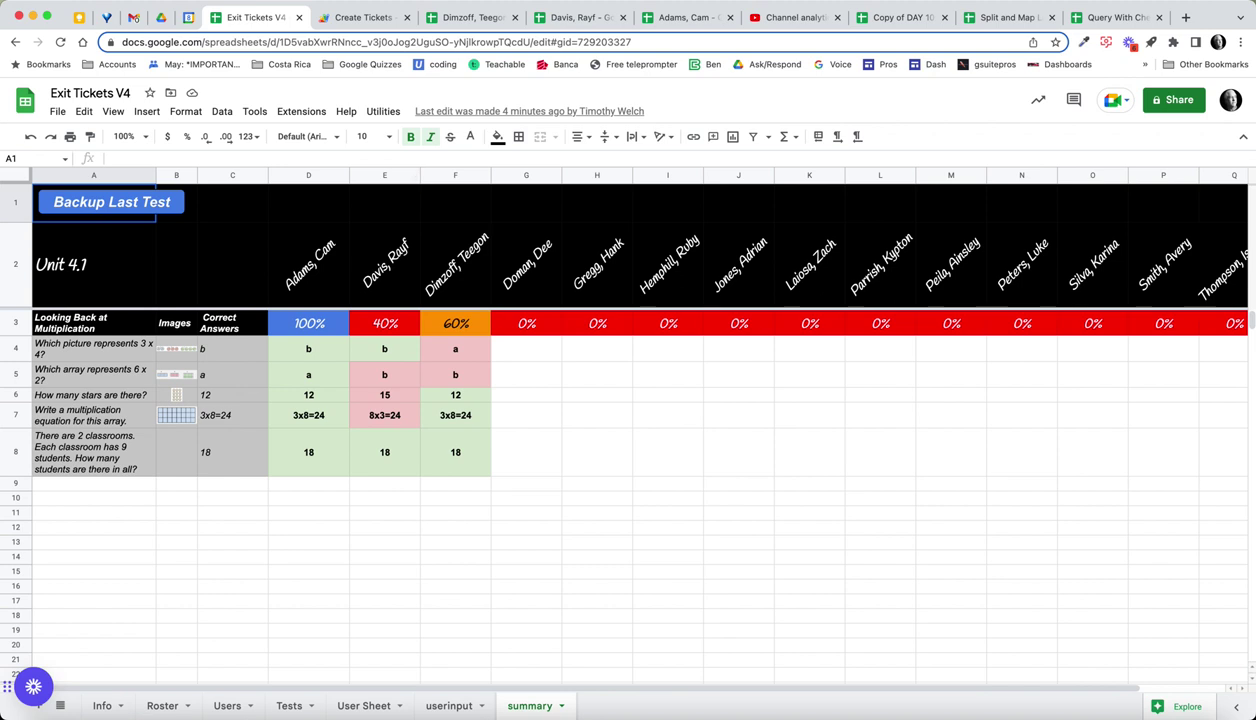
pyautogui.click(111, 202)
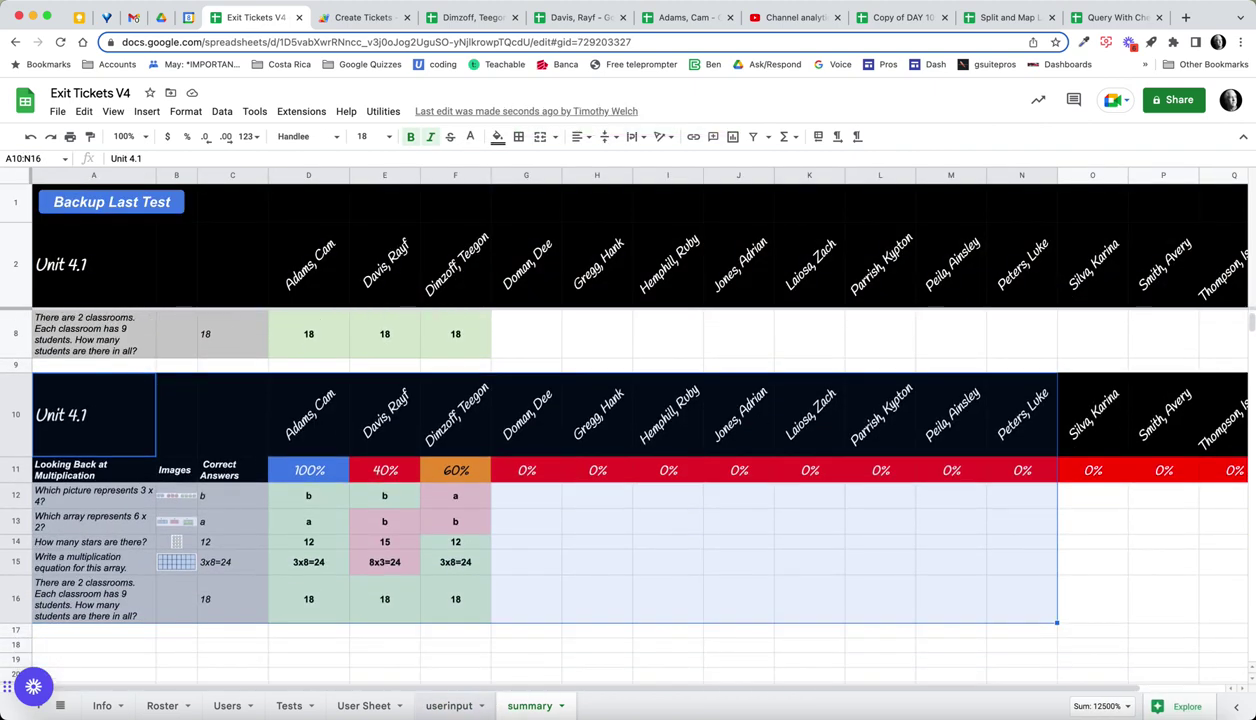
# Compare the Unit 4.1 results on the userinput sheet with the backed-up block on the summary sheet
pyautogui.hotkey('ctrl', 'shift', 'pageup')
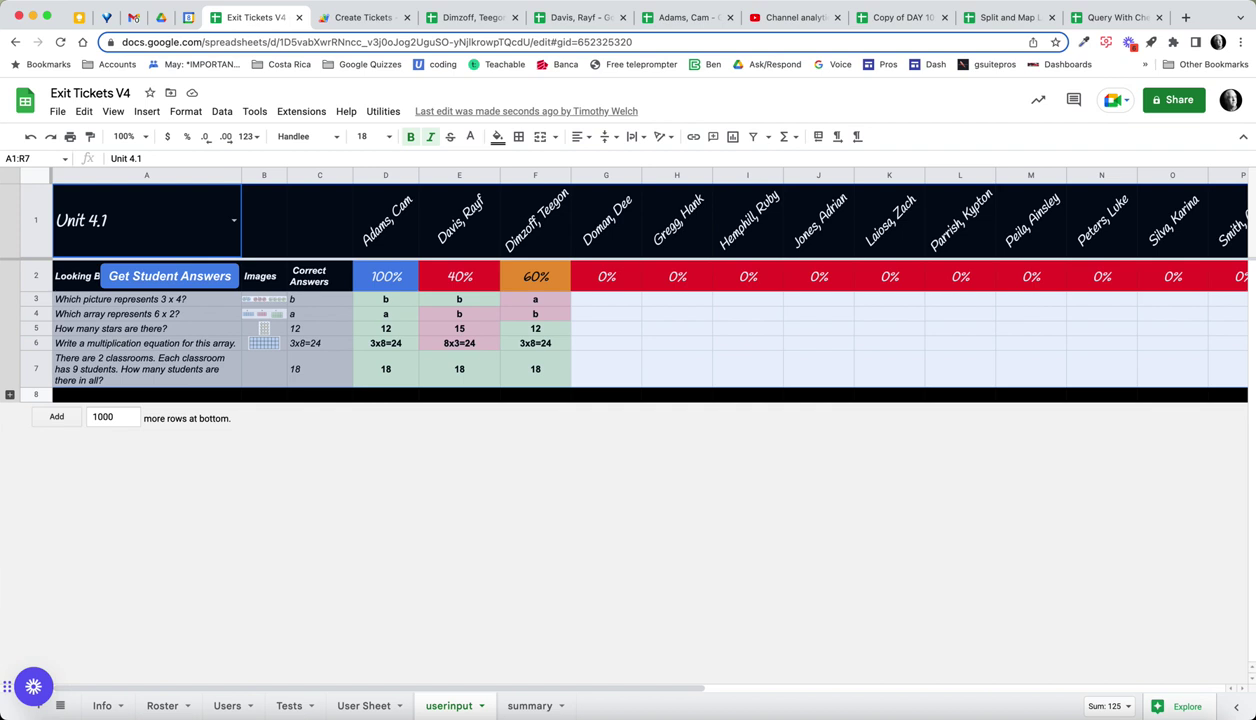
pyautogui.hotkey('ctrl', 'shift', 'pagedown')
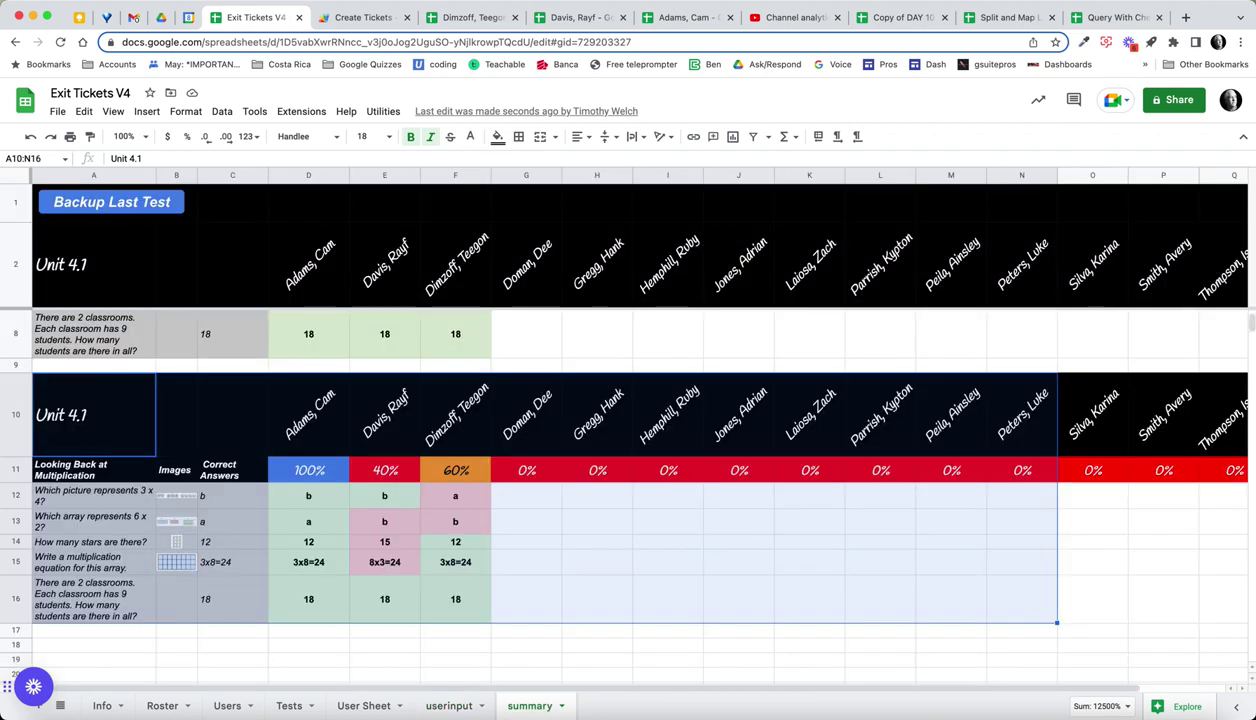
pyautogui.scroll(3, 640, 490)
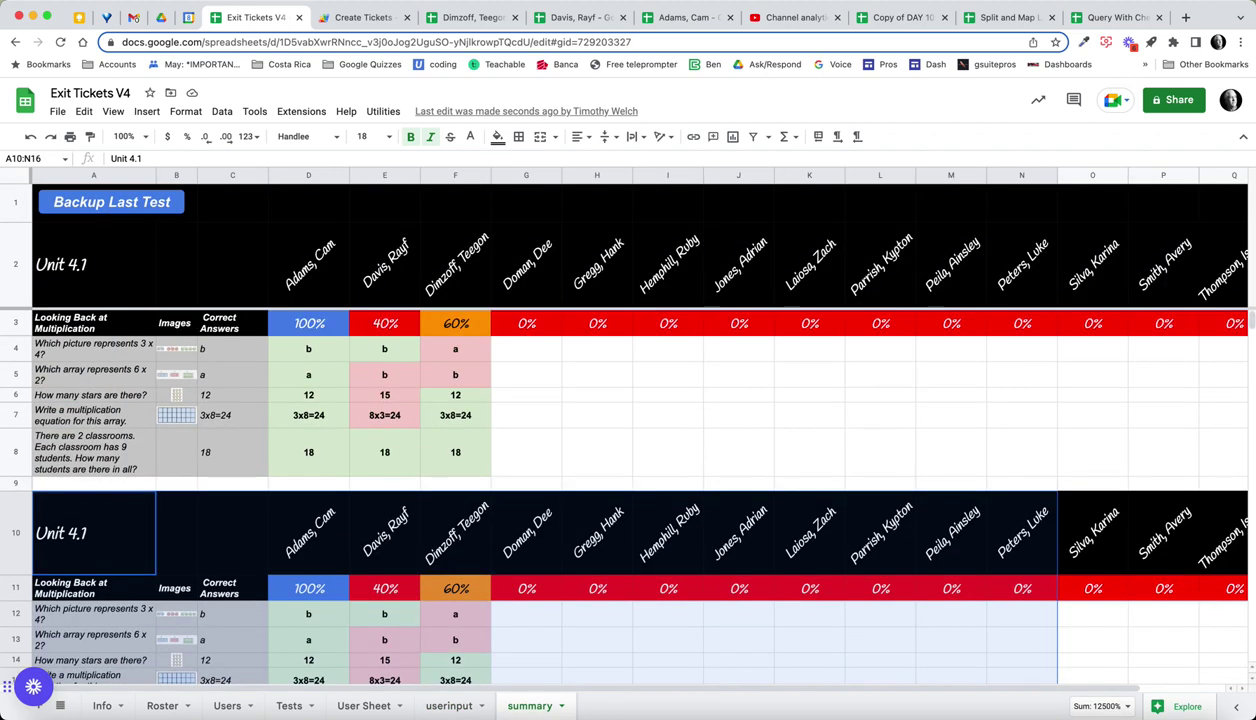
pyautogui.scroll(-4, 640, 490)
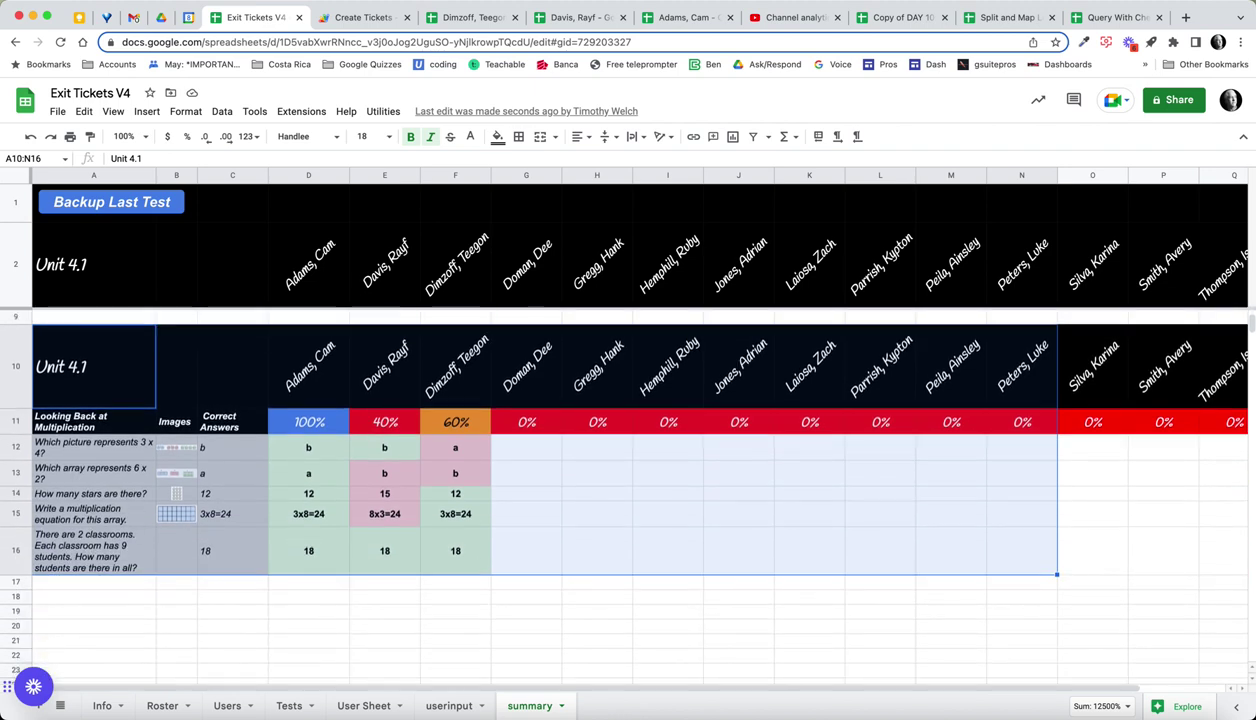
pyautogui.scroll(3, 640, 490)
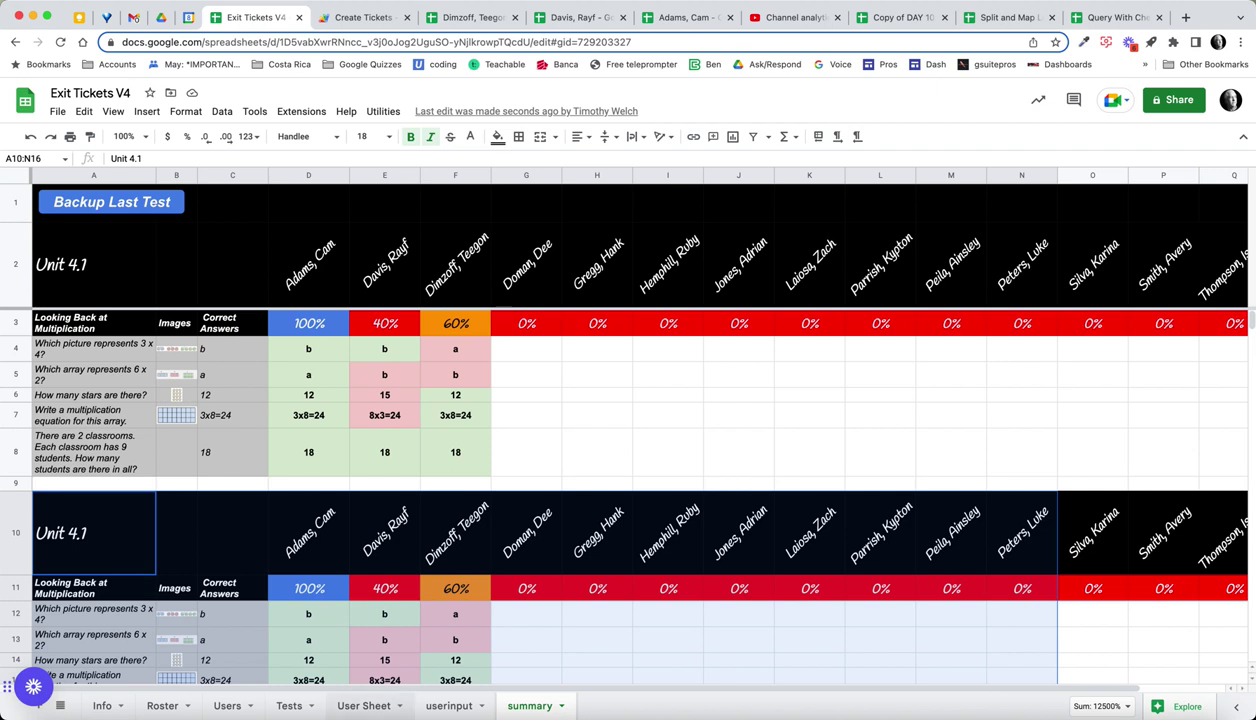
# Set the test in cell A1 of the userinput sheet to Unit 4.1b
pyautogui.click(363, 705)
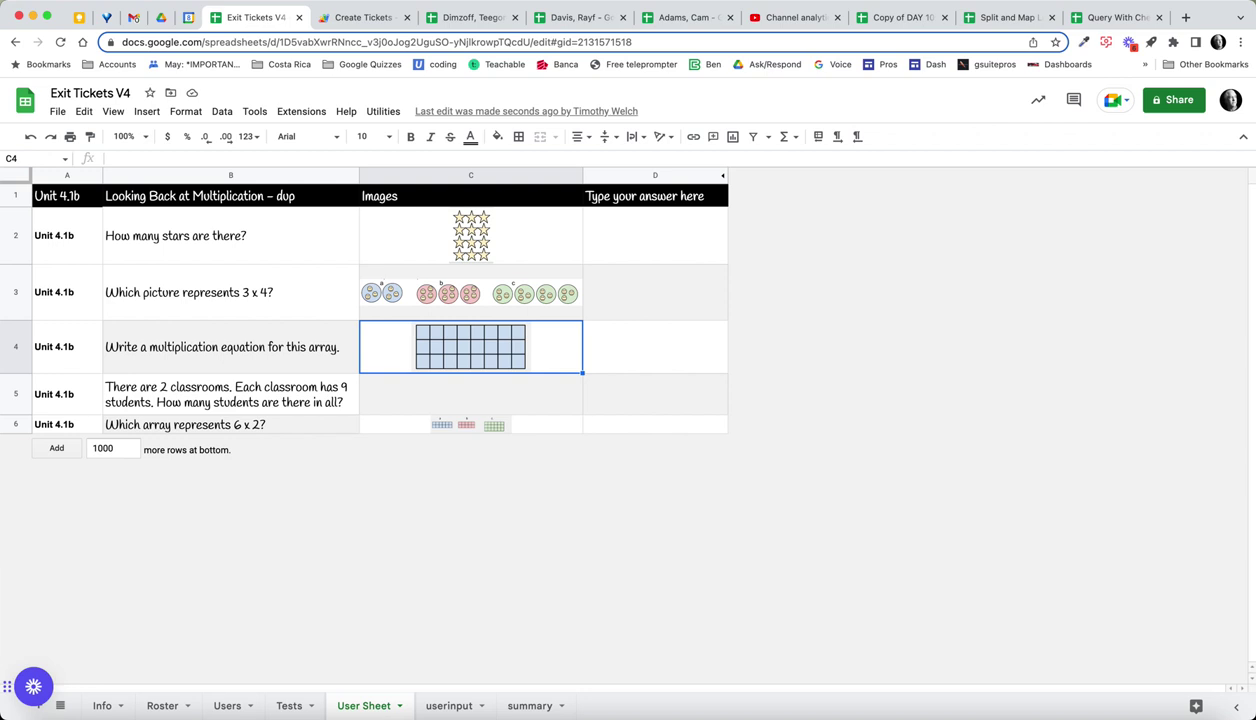
pyautogui.click(449, 705)
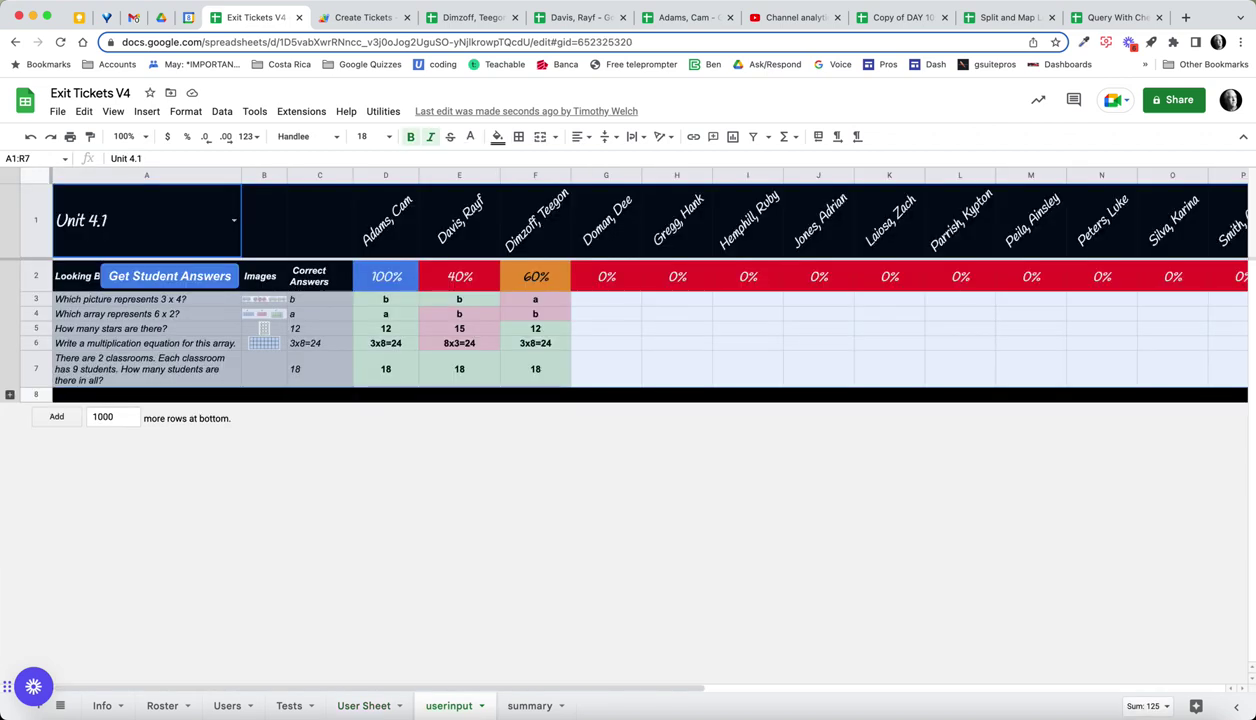
pyautogui.click(234, 220)
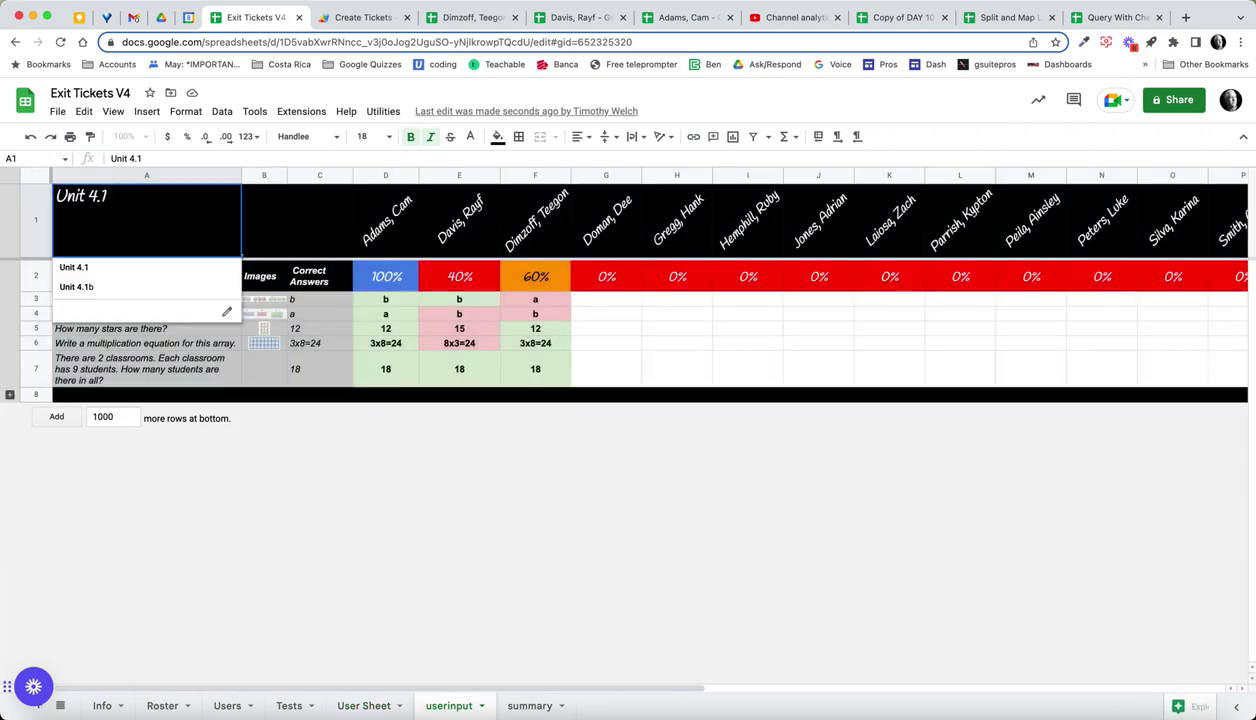
pyautogui.click(90, 283)
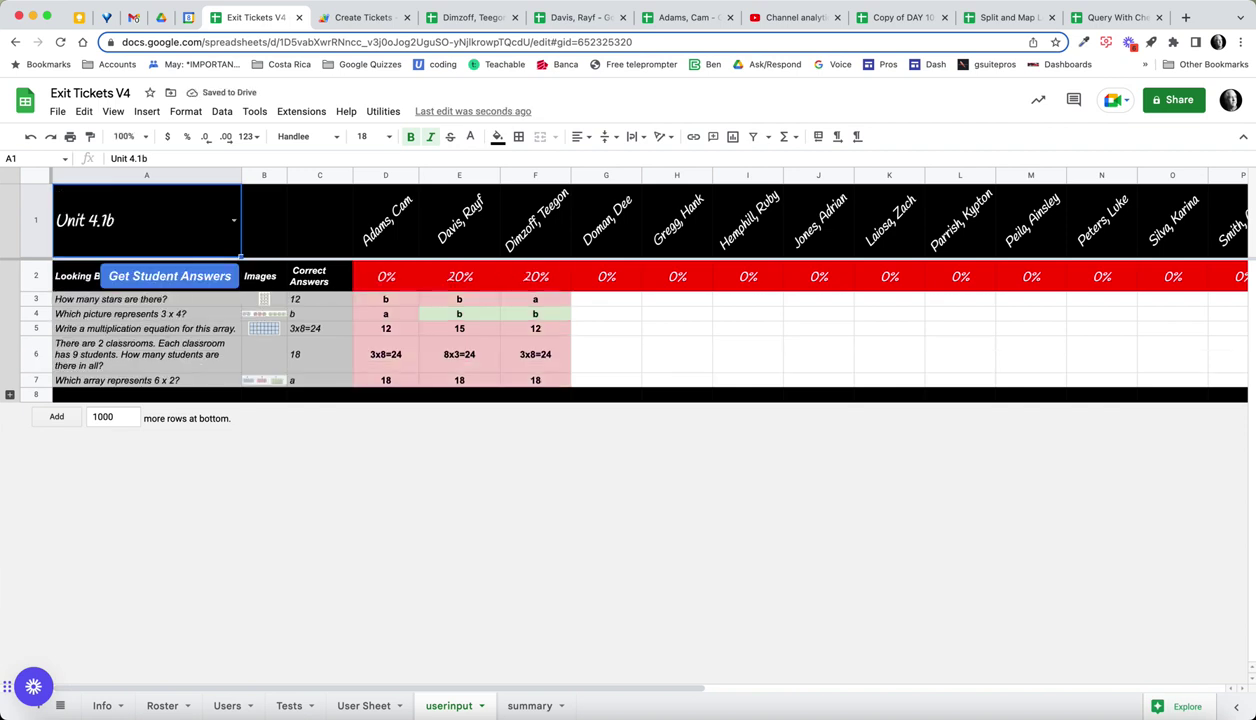
# Clear the three students' old answers in cells D3 to F7 of the userinput sheet
pyautogui.moveTo(385, 299); pyautogui.dragTo(535, 380)
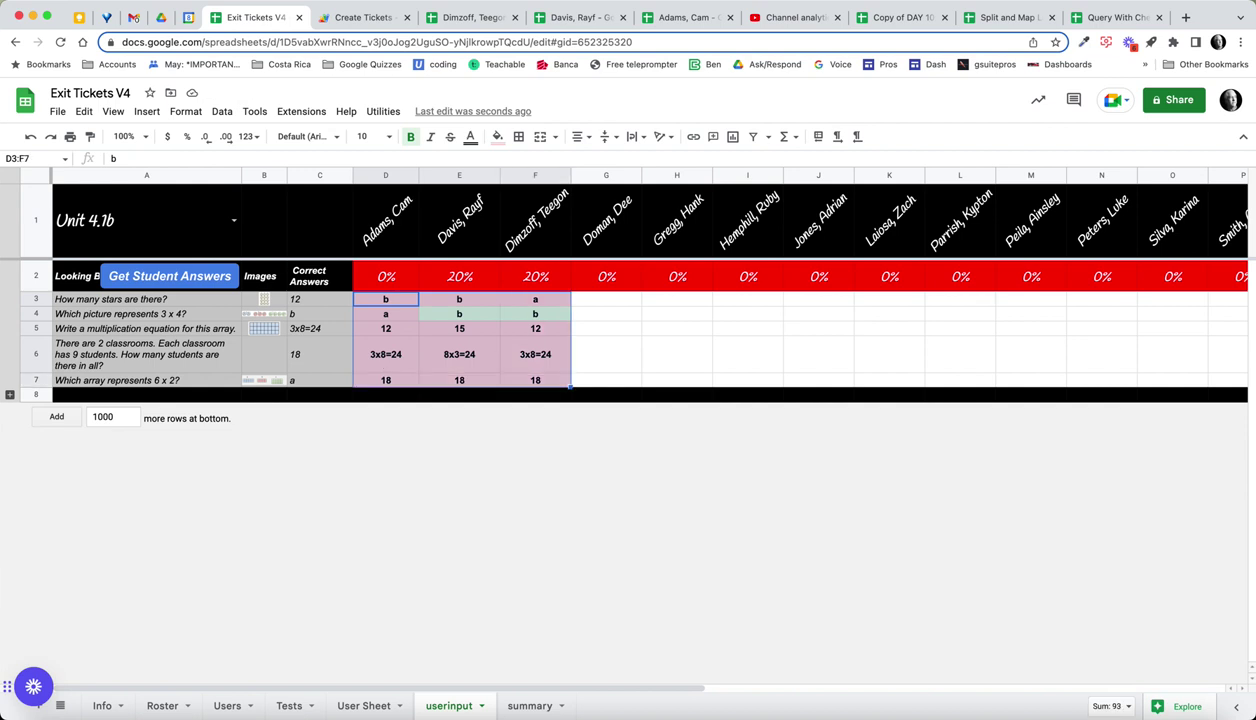
pyautogui.press('Delete')
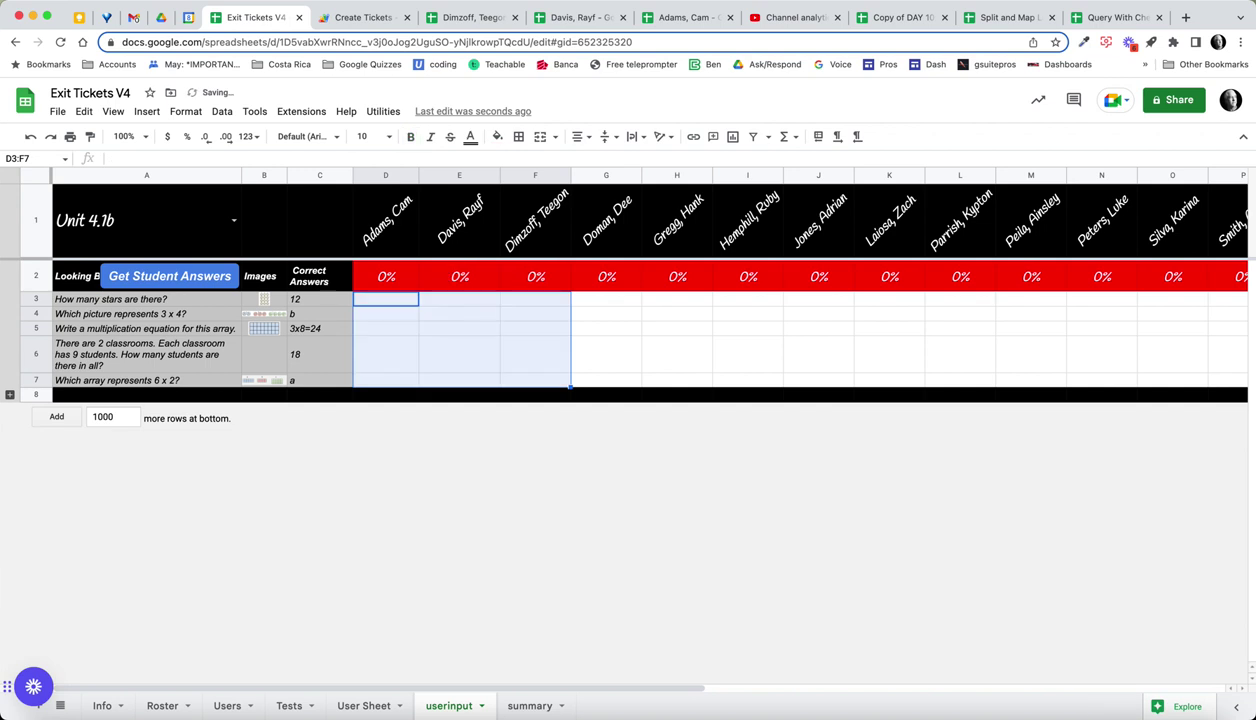
pyautogui.click(606, 314)
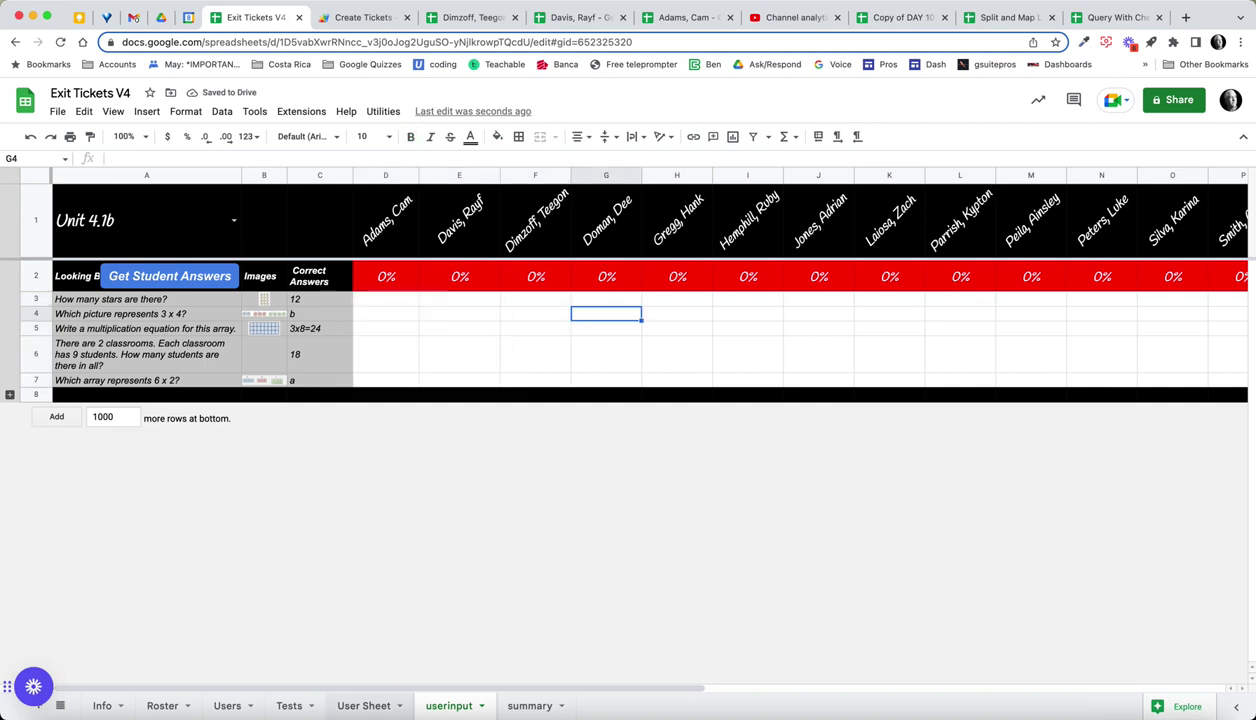
# Check the Unit 4.1b questions on the User Sheet and Tests sheet, and run the Update Questions script
pyautogui.click(363, 705)
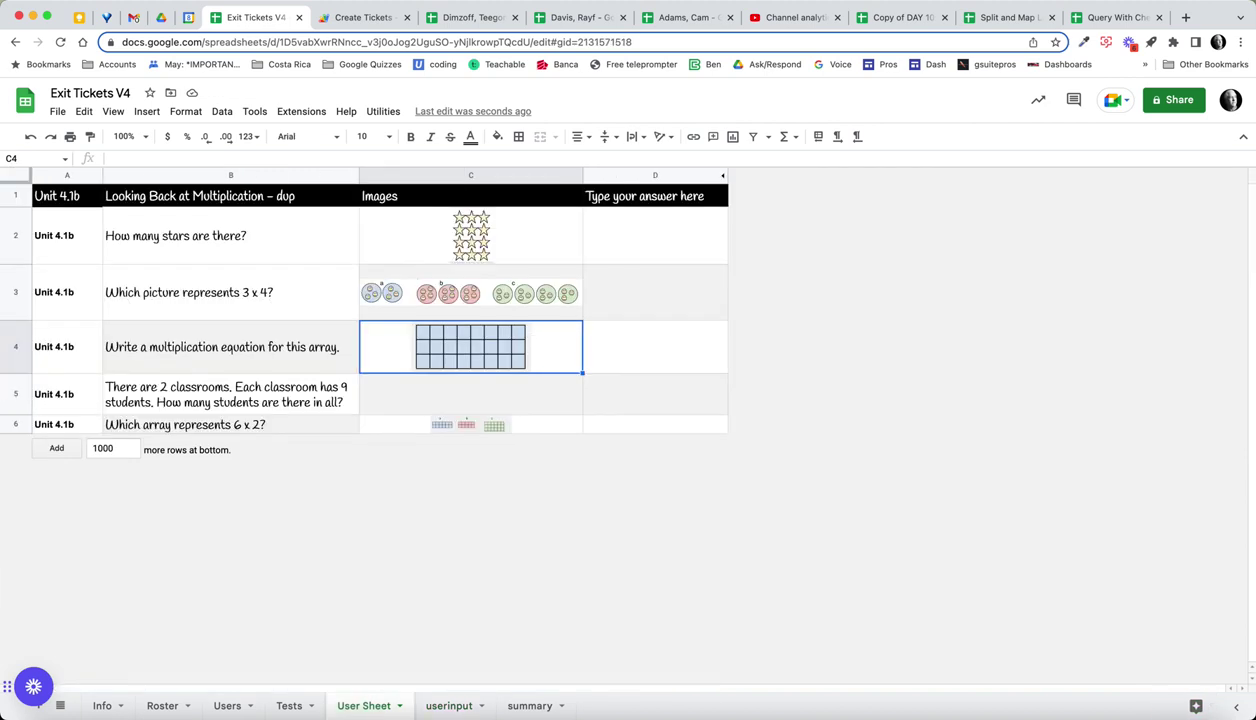
pyautogui.click(289, 705)
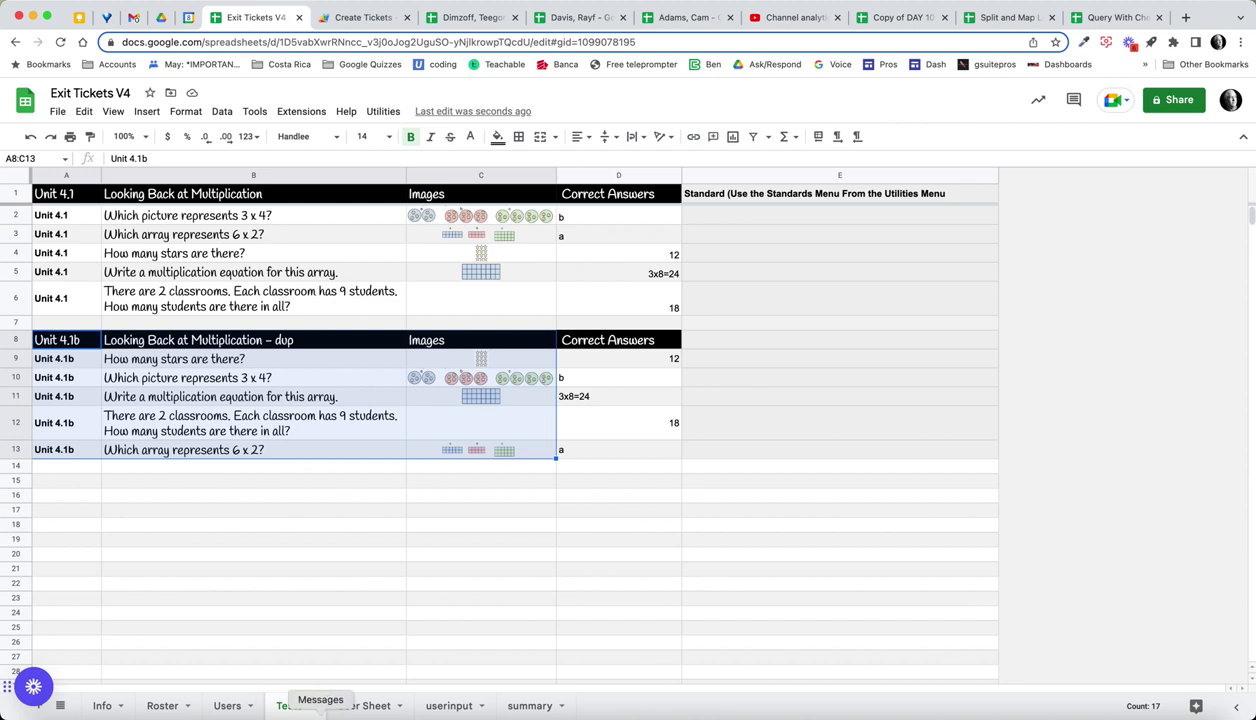
pyautogui.click(363, 705)
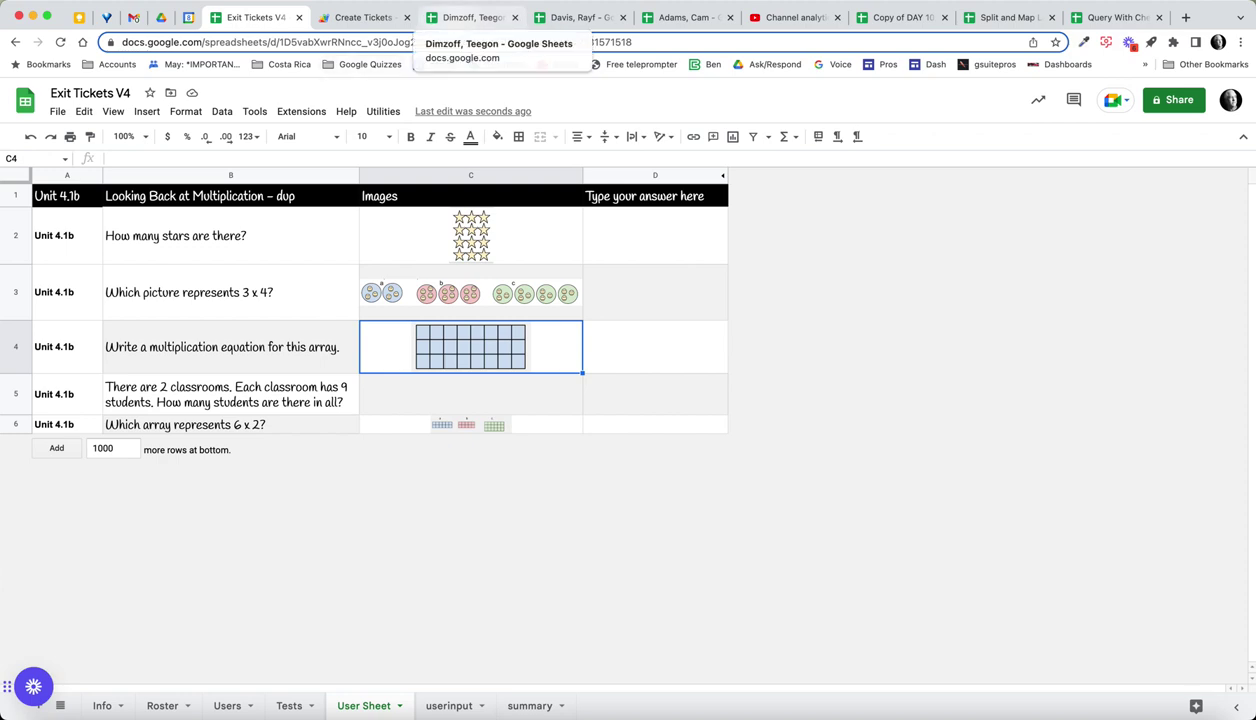
pyautogui.click(383, 111)
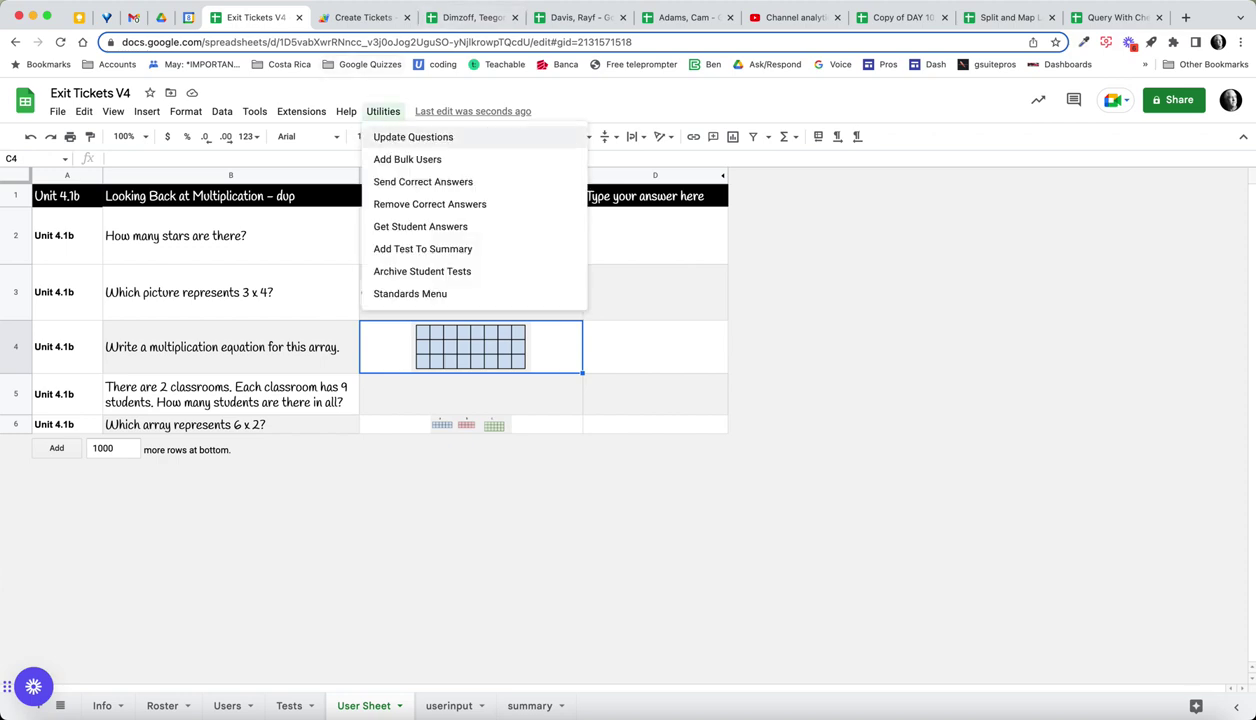
pyautogui.click(413, 137)
# Check the User Sheet in each of the three students' spreadsheets for the Unit 4.1b questions, and return to Exit Tickets V4
pyautogui.click(472, 17)
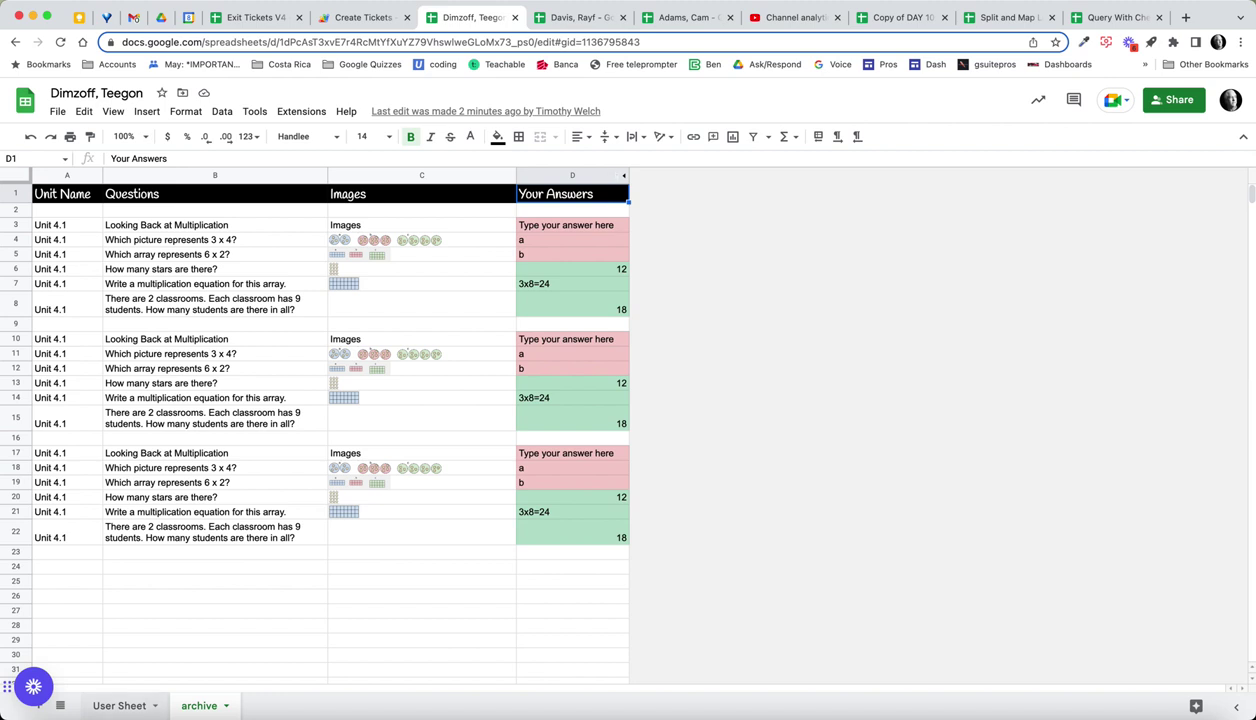
pyautogui.click(119, 705)
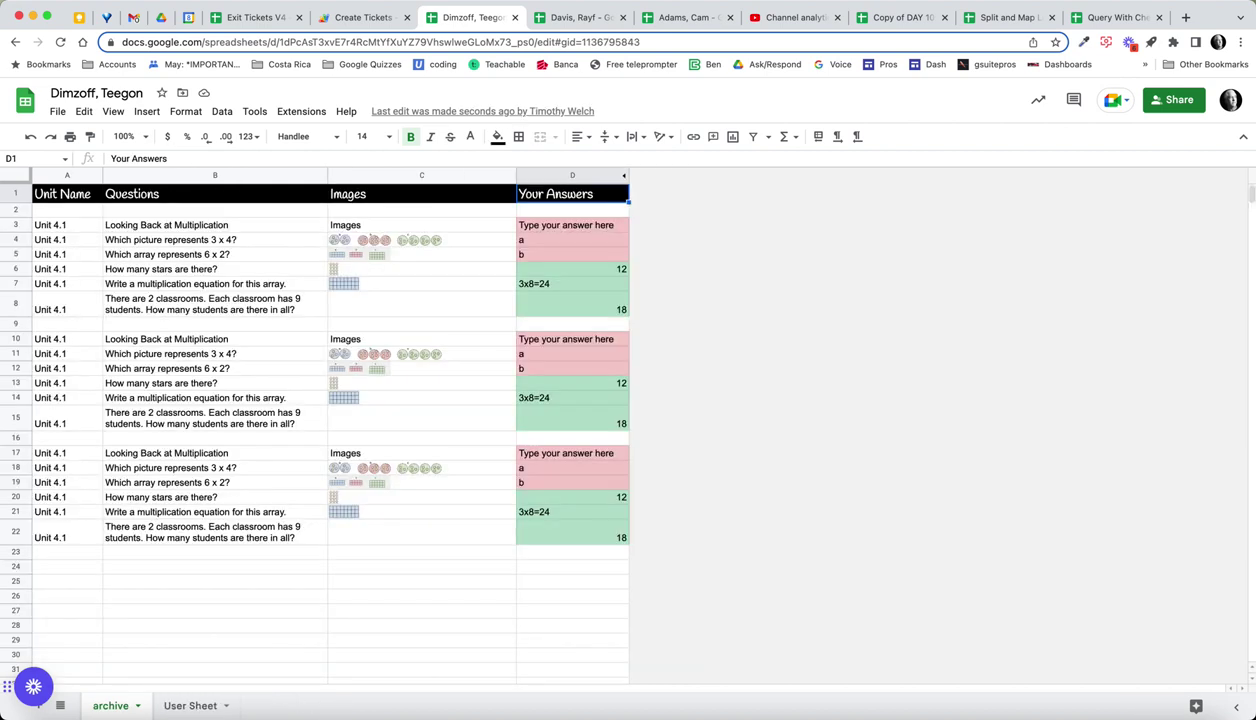
pyautogui.click(190, 705)
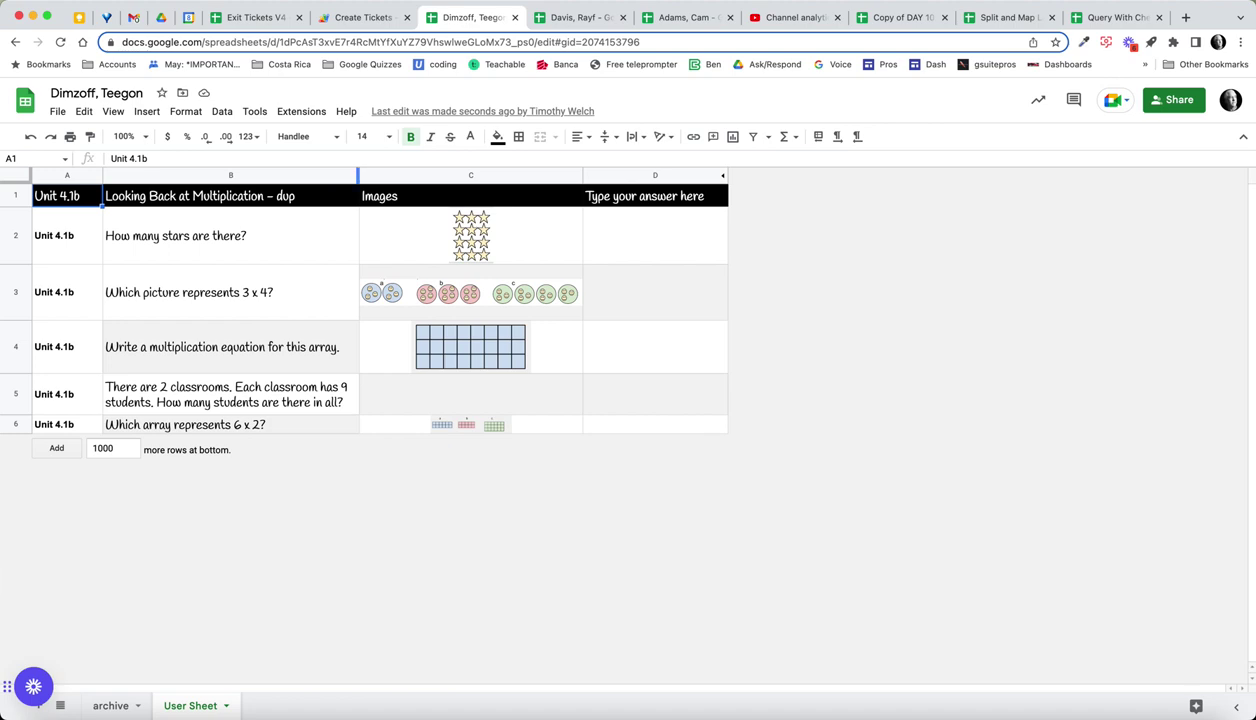
pyautogui.click(580, 17)
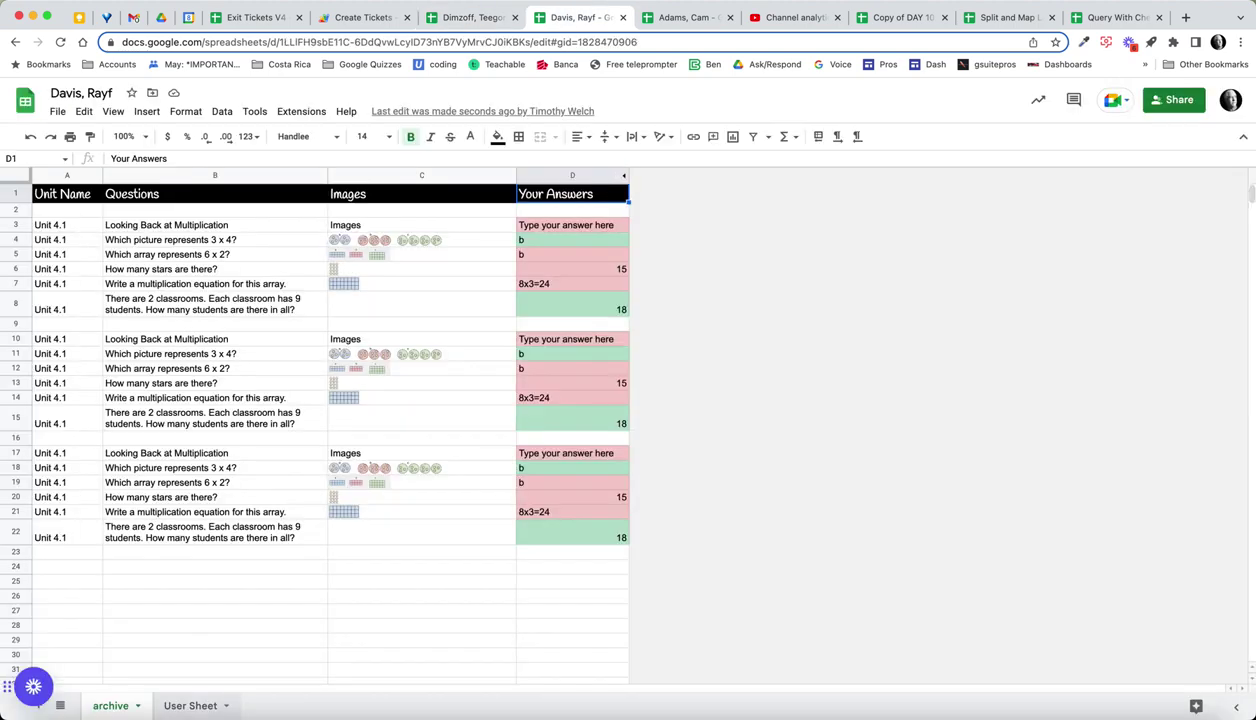
pyautogui.click(190, 705)
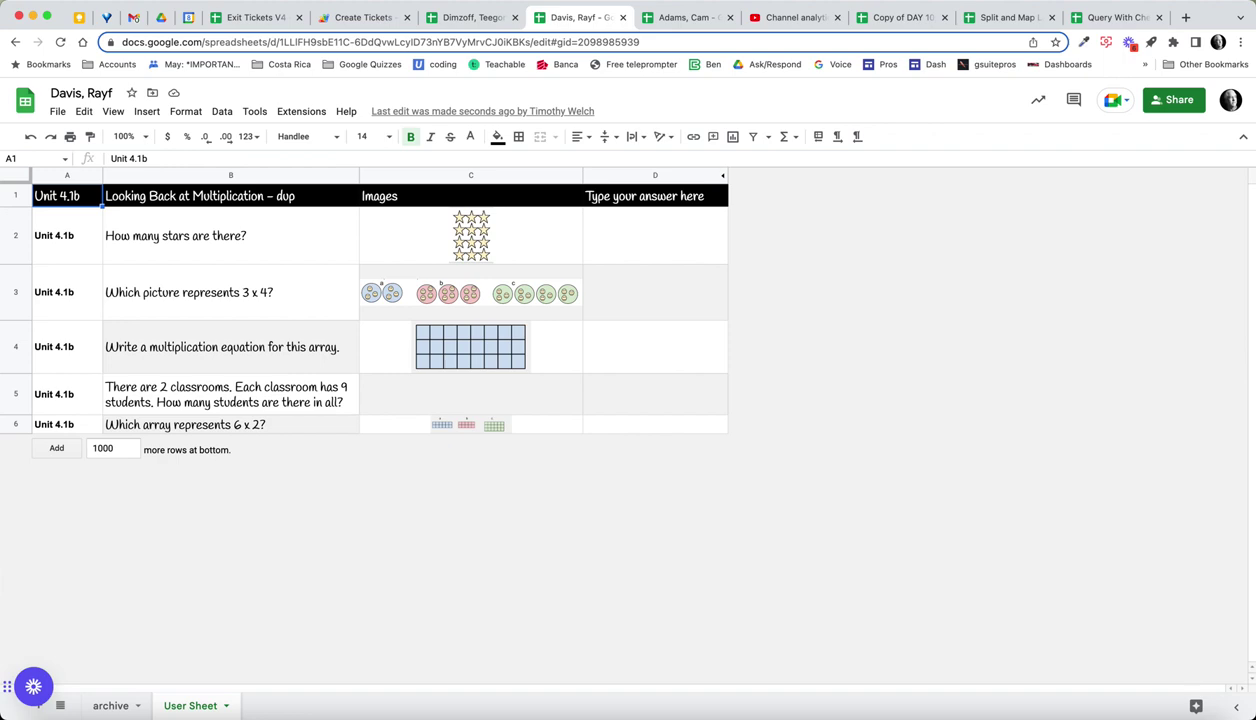
pyautogui.click(685, 17)
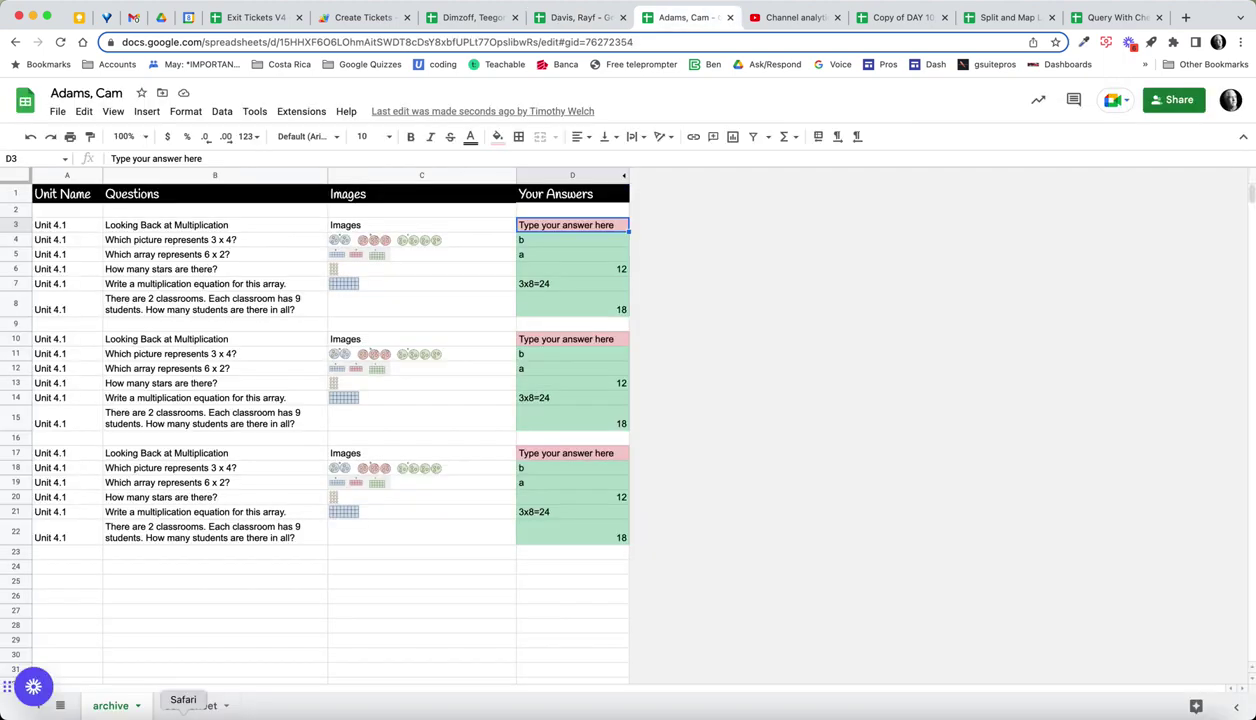
pyautogui.click(190, 705)
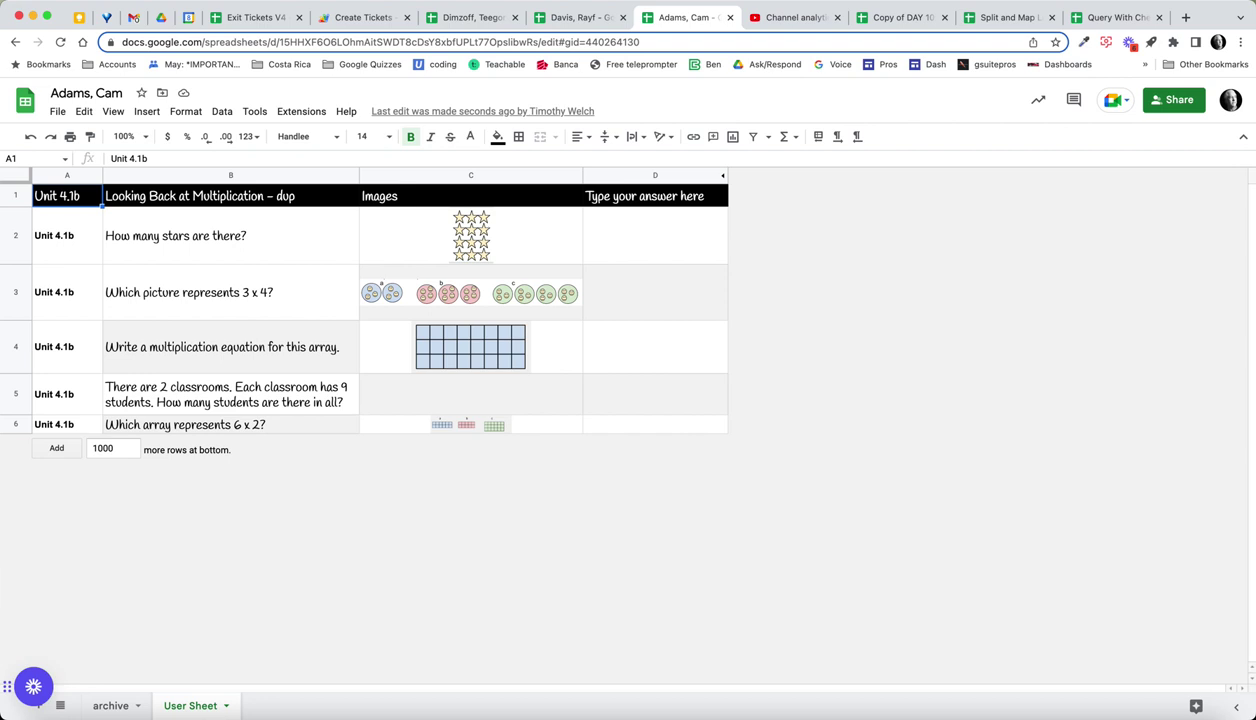
pyautogui.click(256, 17)
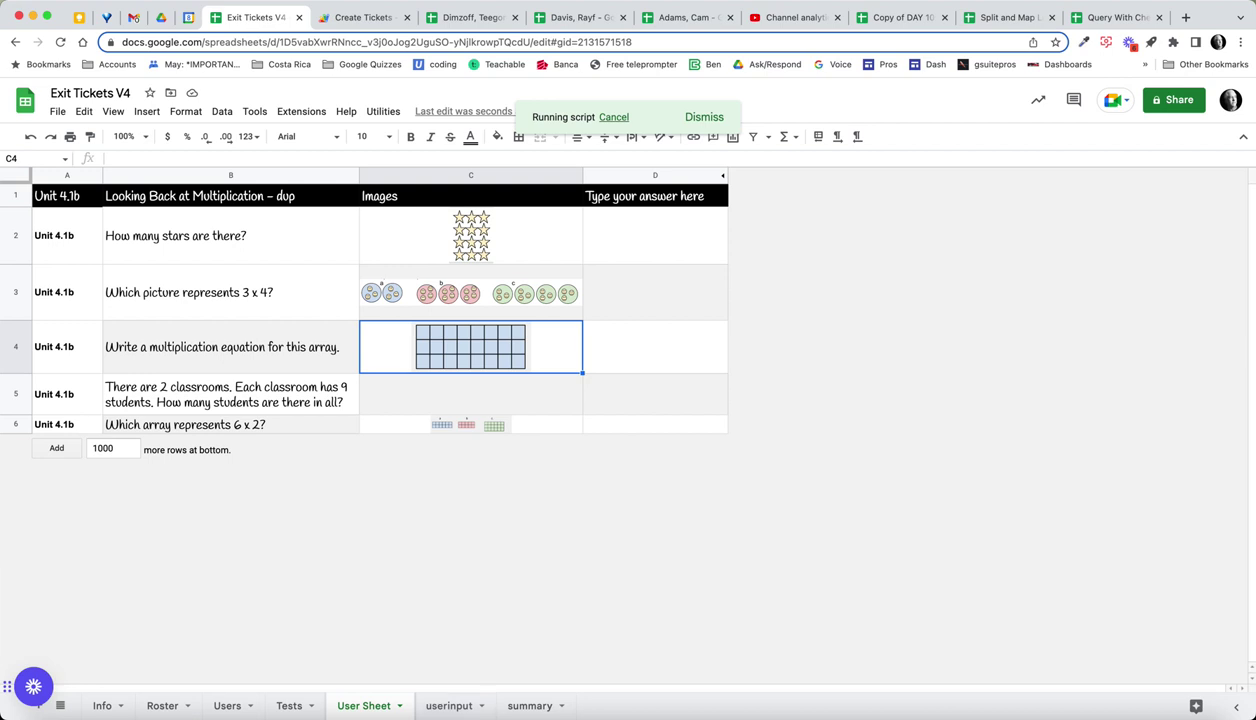
# Enter the answers 12 and b in cells D2 and D3 of the User Sheet in the column F student's spreadsheet
pyautogui.click(449, 705)
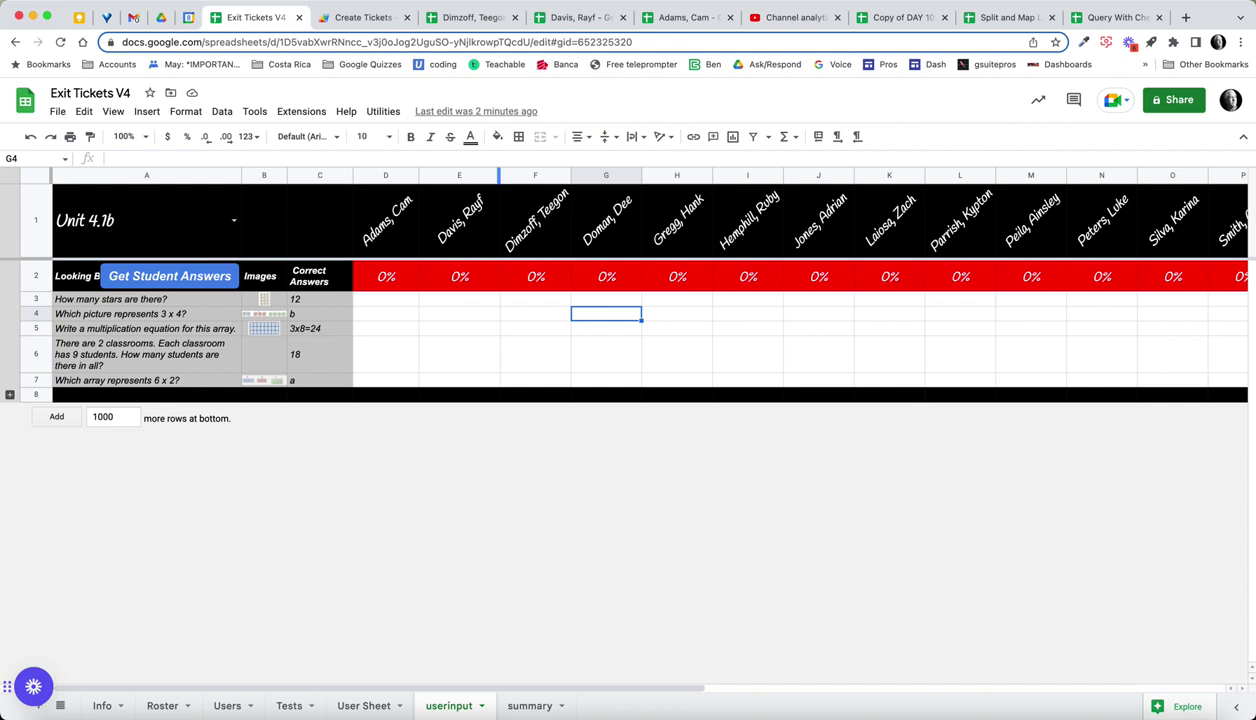
pyautogui.click(470, 17)
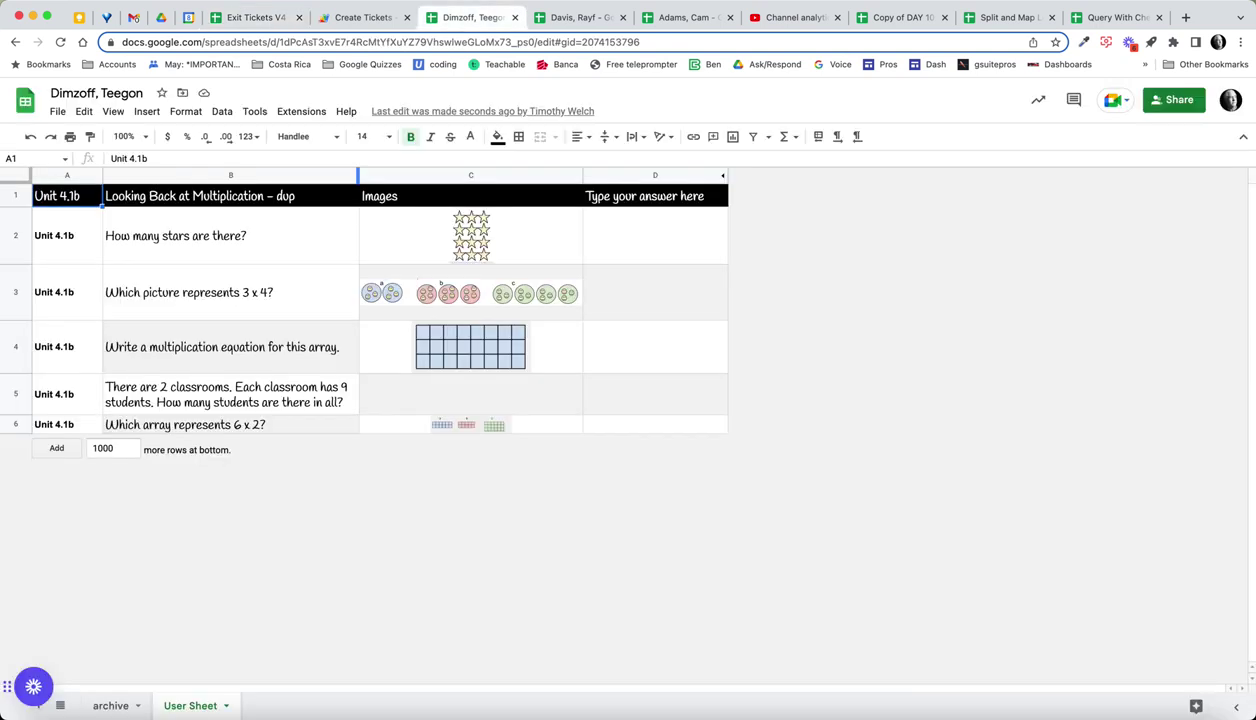
pyautogui.click(655, 235)
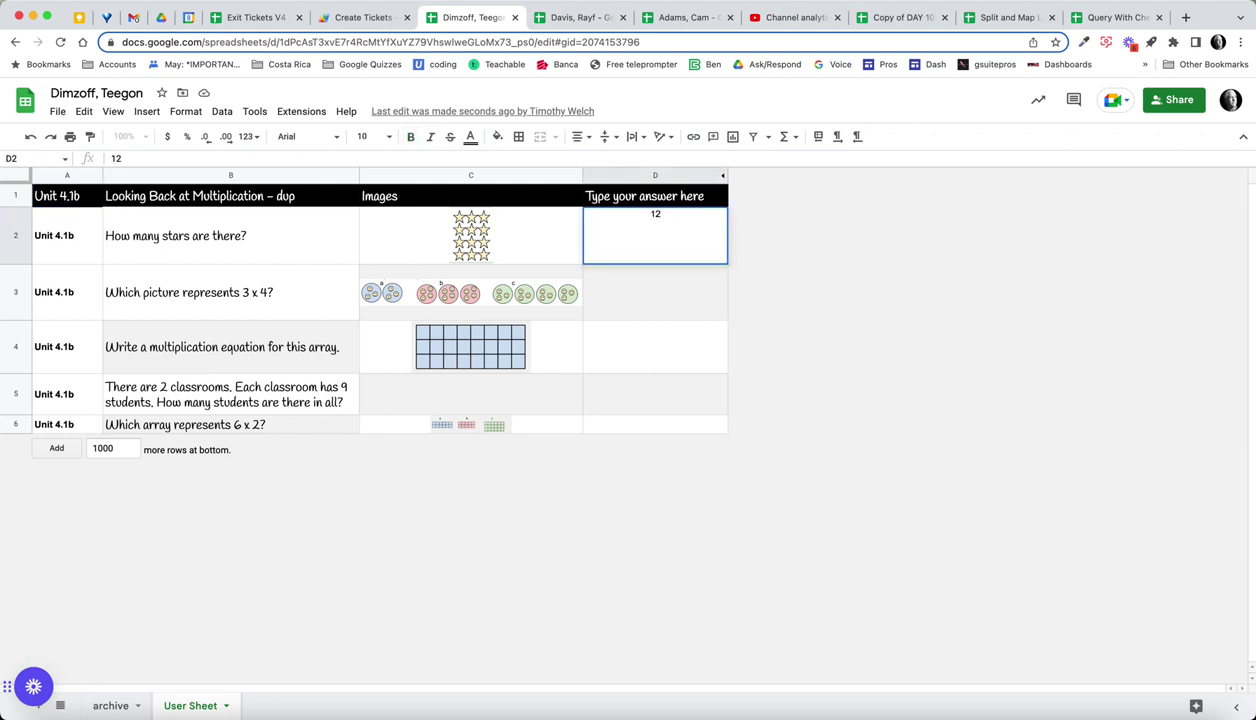
pyautogui.press('Return')
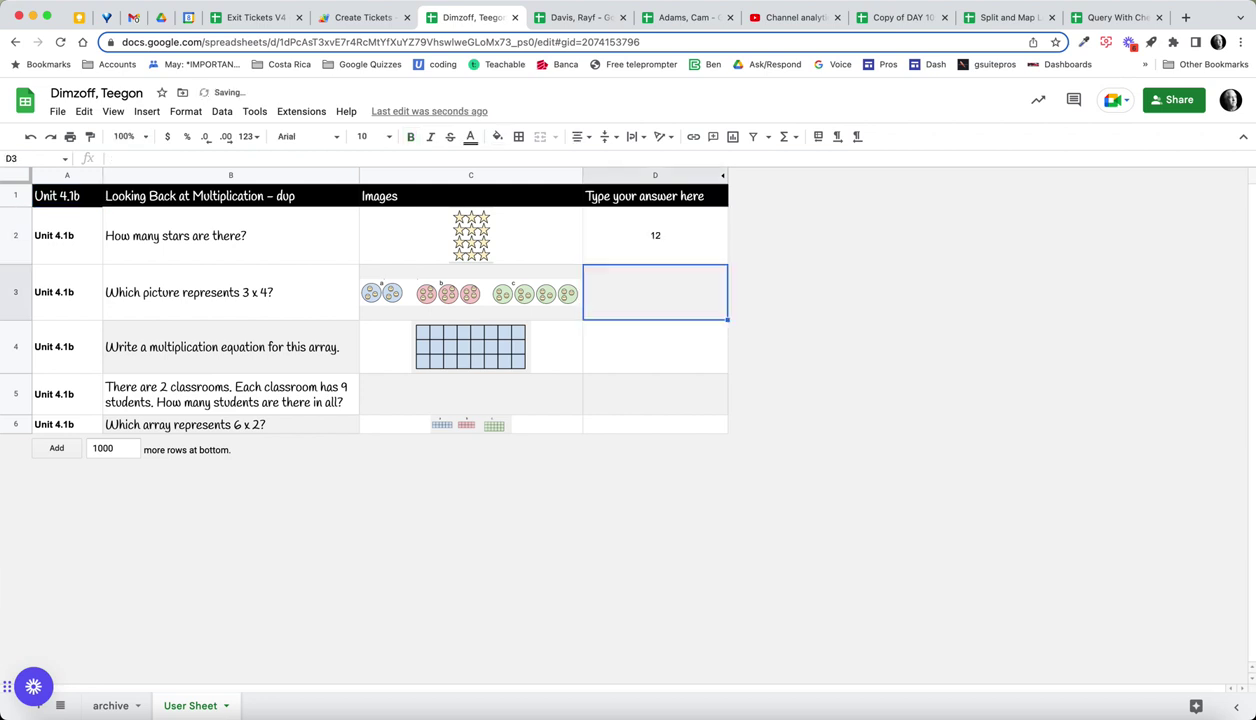
pyautogui.write('b')
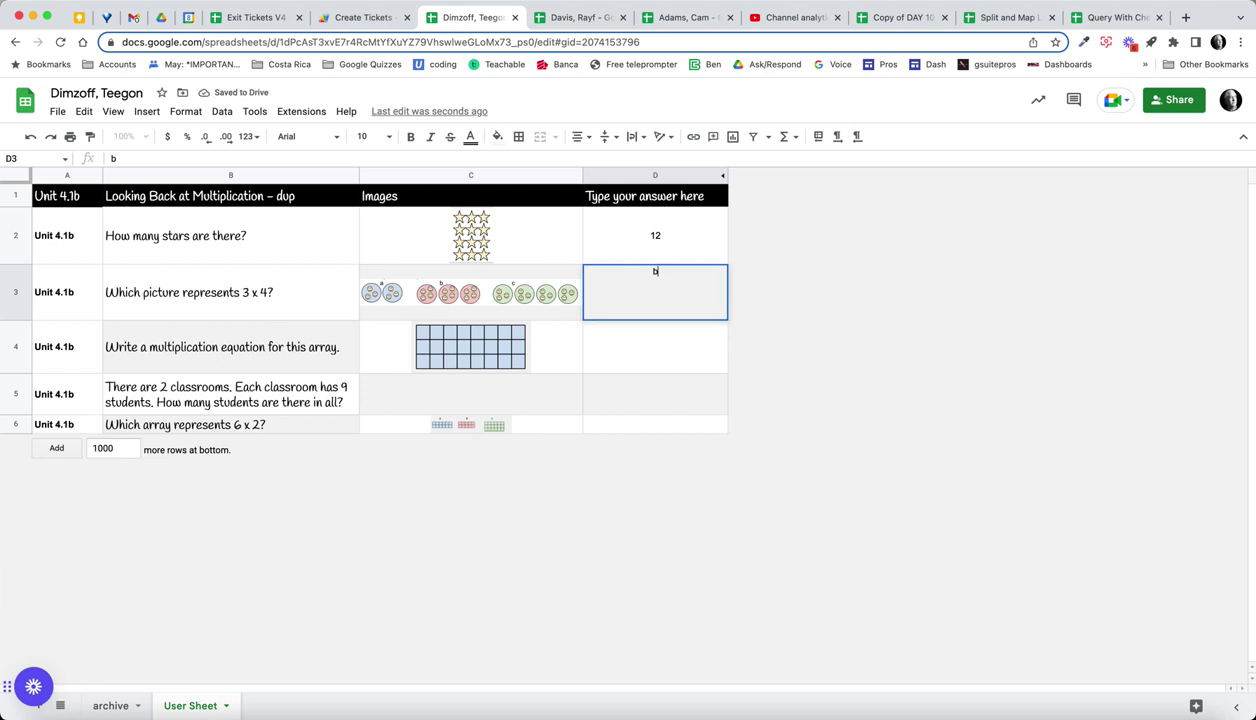
pyautogui.press('Return')
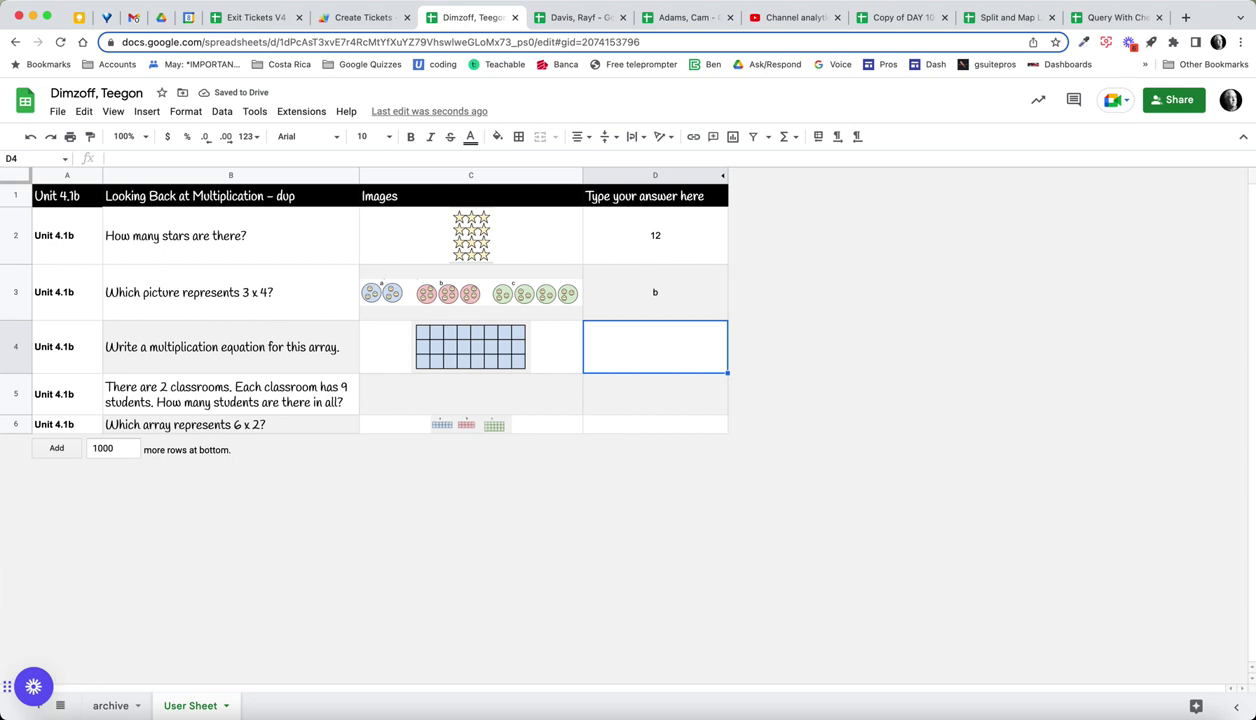
# Enter the answers 3x8=24, 18 and 12 in cells D4 to D6 of the student's User Sheet
pyautogui.write('3x')
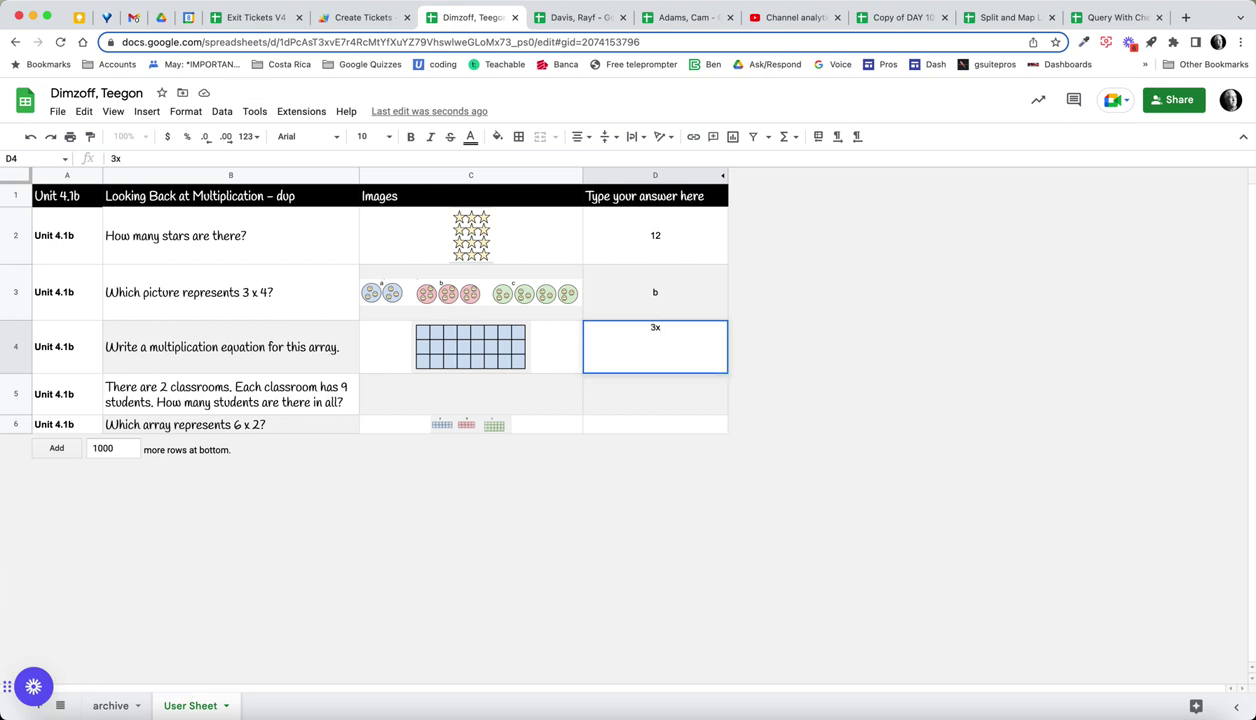
pyautogui.write('8=24')
pyautogui.press('Return')
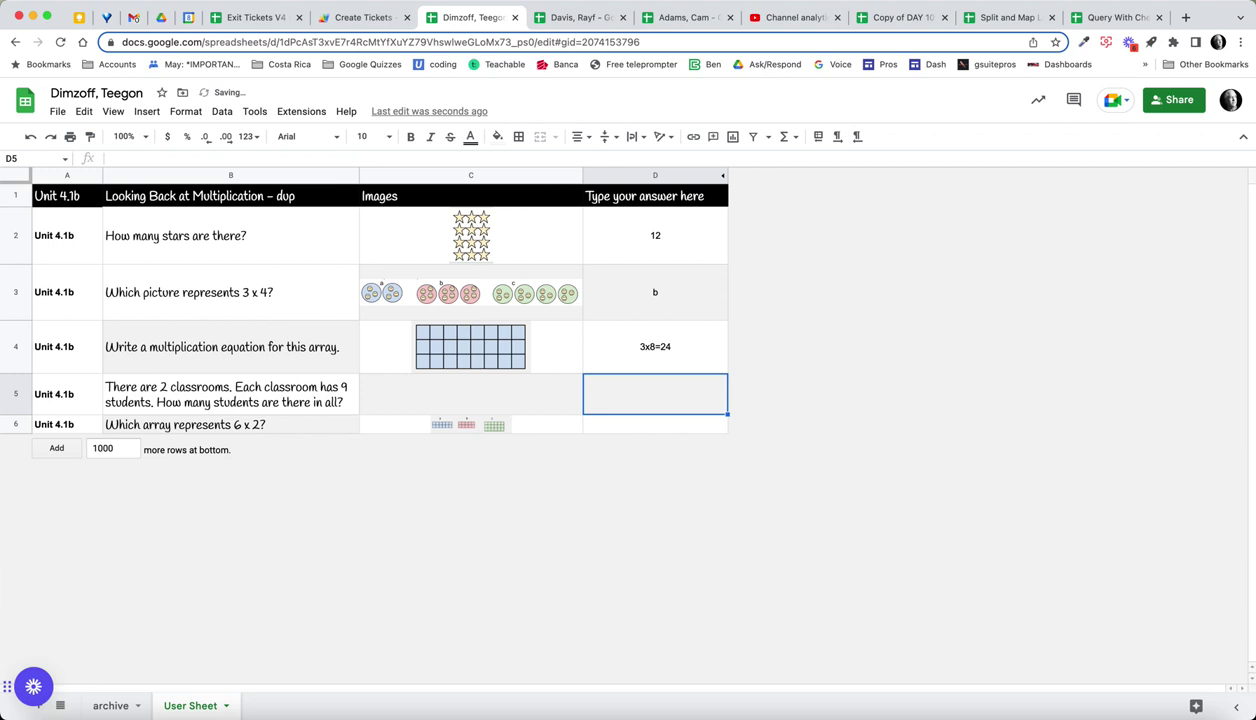
pyautogui.write('18')
pyautogui.press('Return')
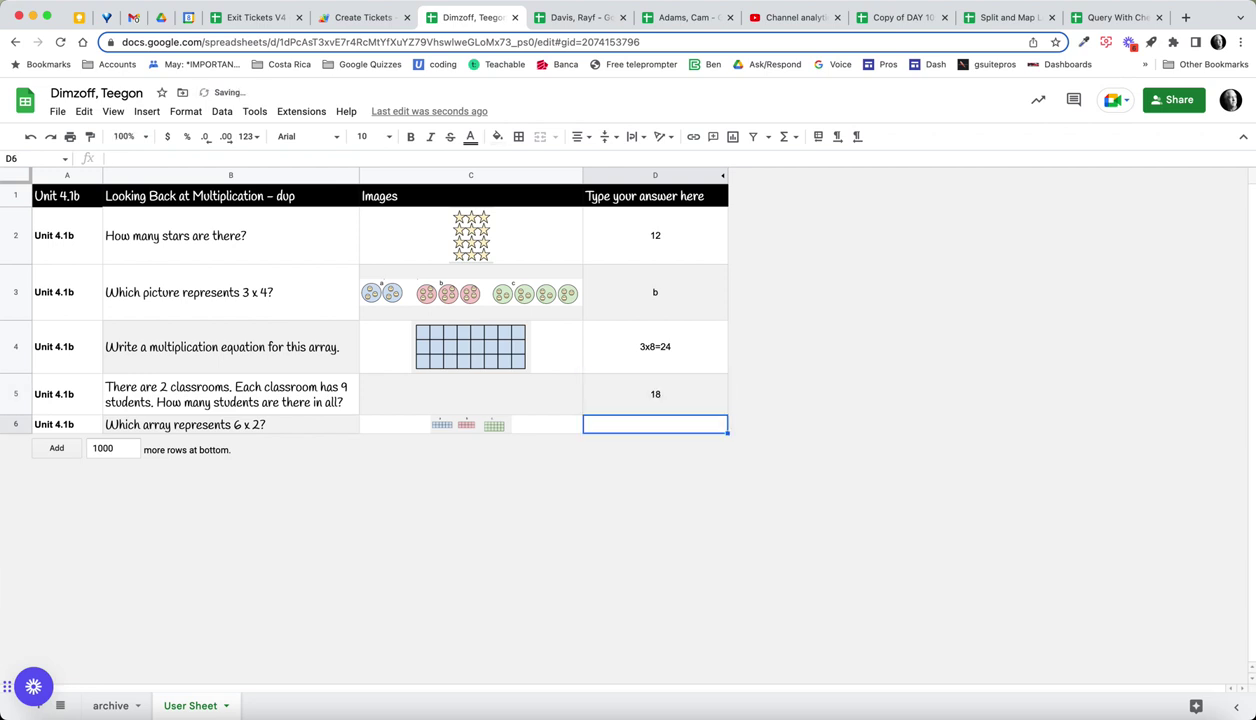
pyautogui.write('12')
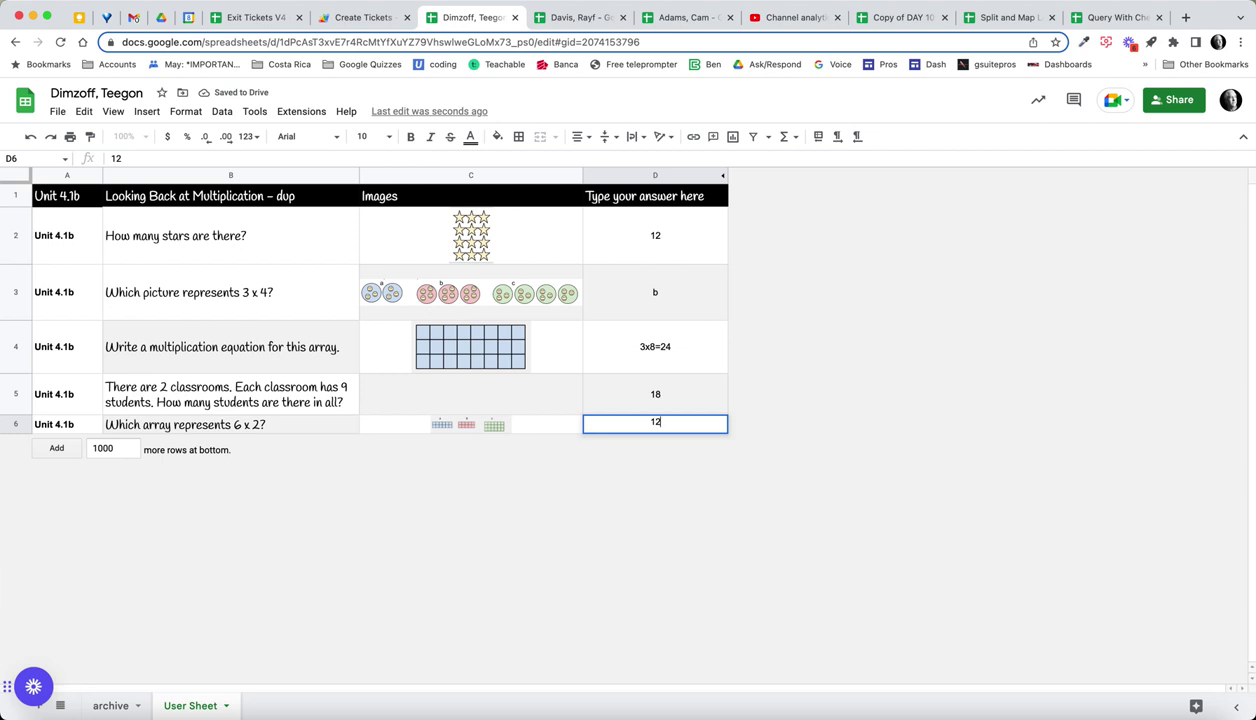
pyautogui.press('Return')
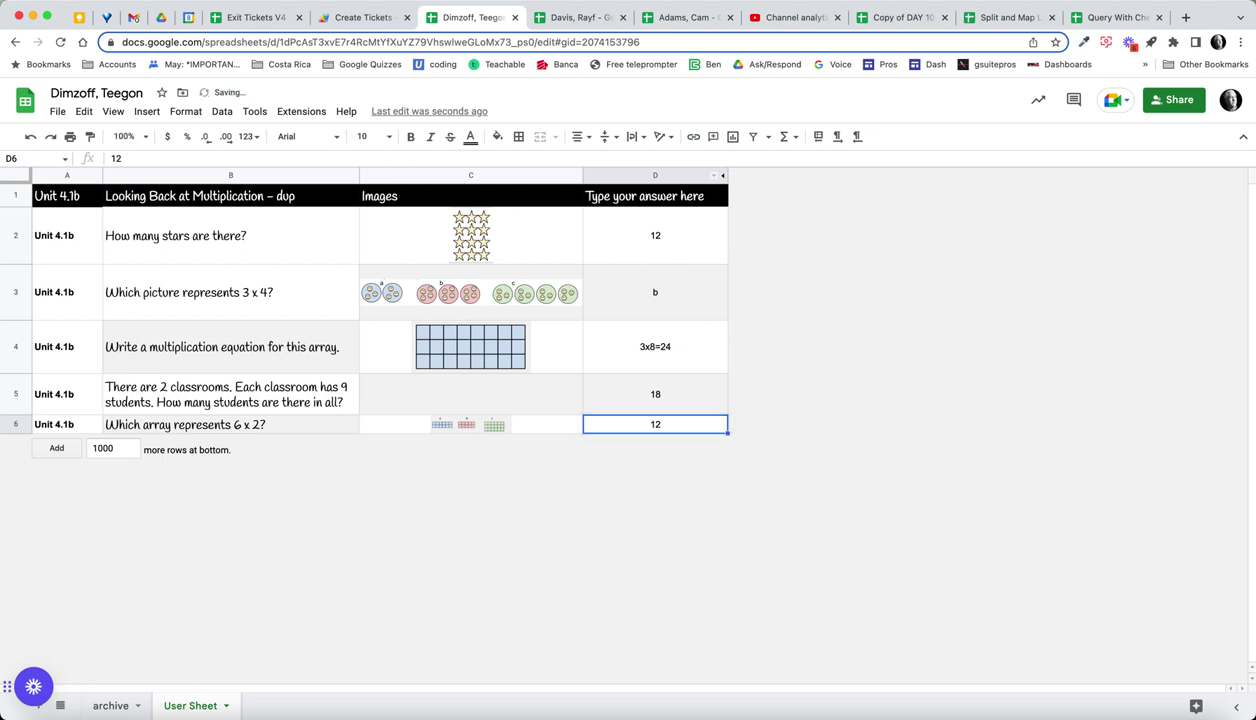
# Check the student's answers on the userinput sheet, and enlarge row 6 of the student's User Sheet to fit the array image
pyautogui.hotkey('ctrl', 'shift', 'Tab')
pyautogui.hotkey('ctrl', 'shift', 'Tab')
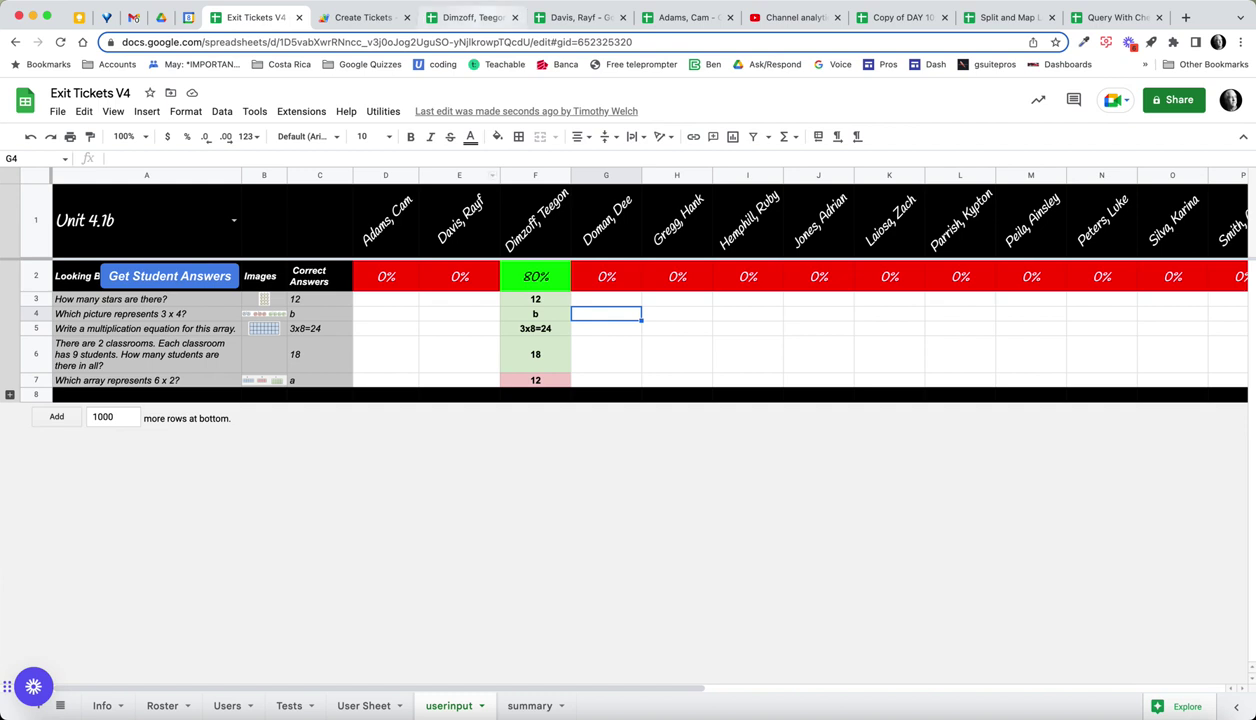
pyautogui.click(470, 17)
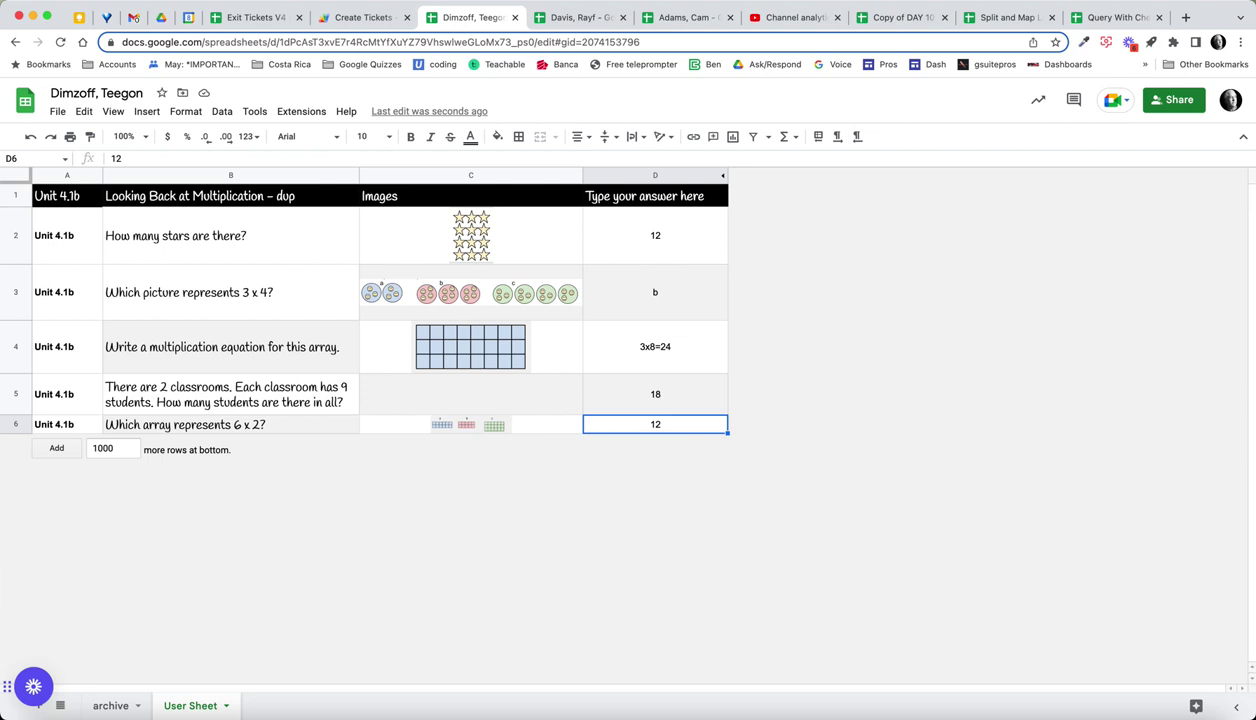
pyautogui.moveTo(15, 432); pyautogui.dragTo(15, 477)
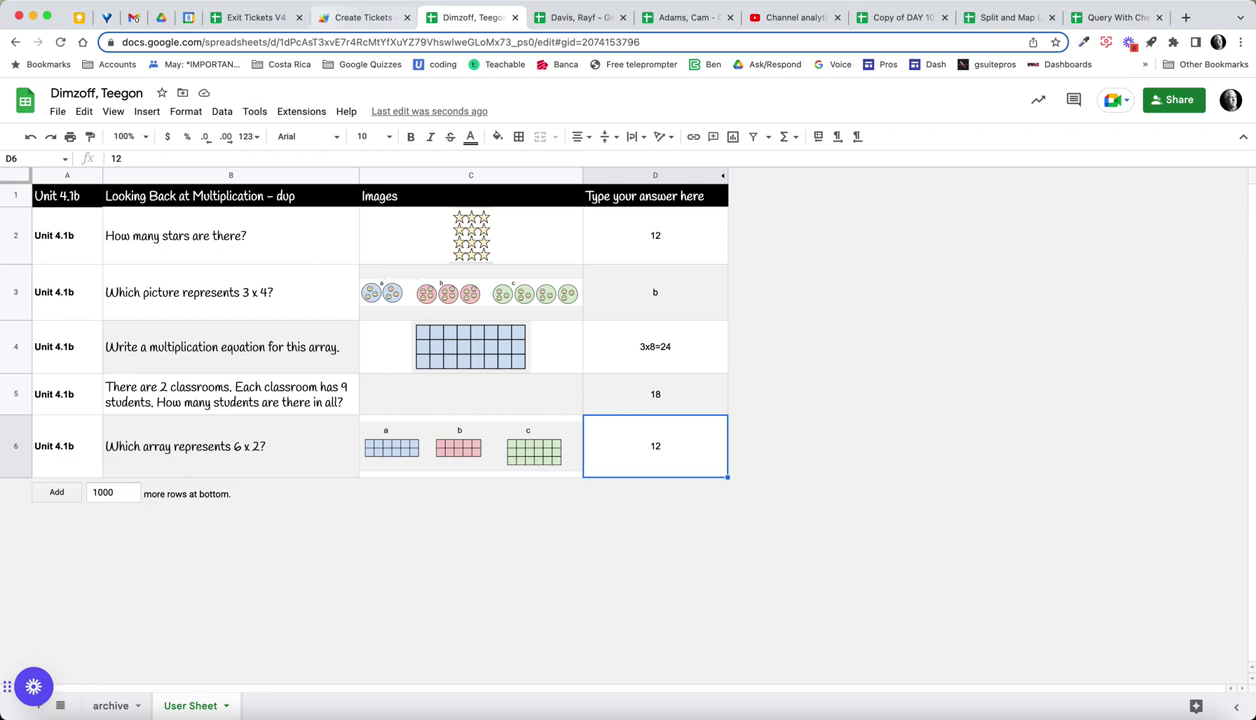
# Back up the Unit 4.1b test to the summary sheet of Exit Tickets V4 and review the added block
pyautogui.click(250, 17)
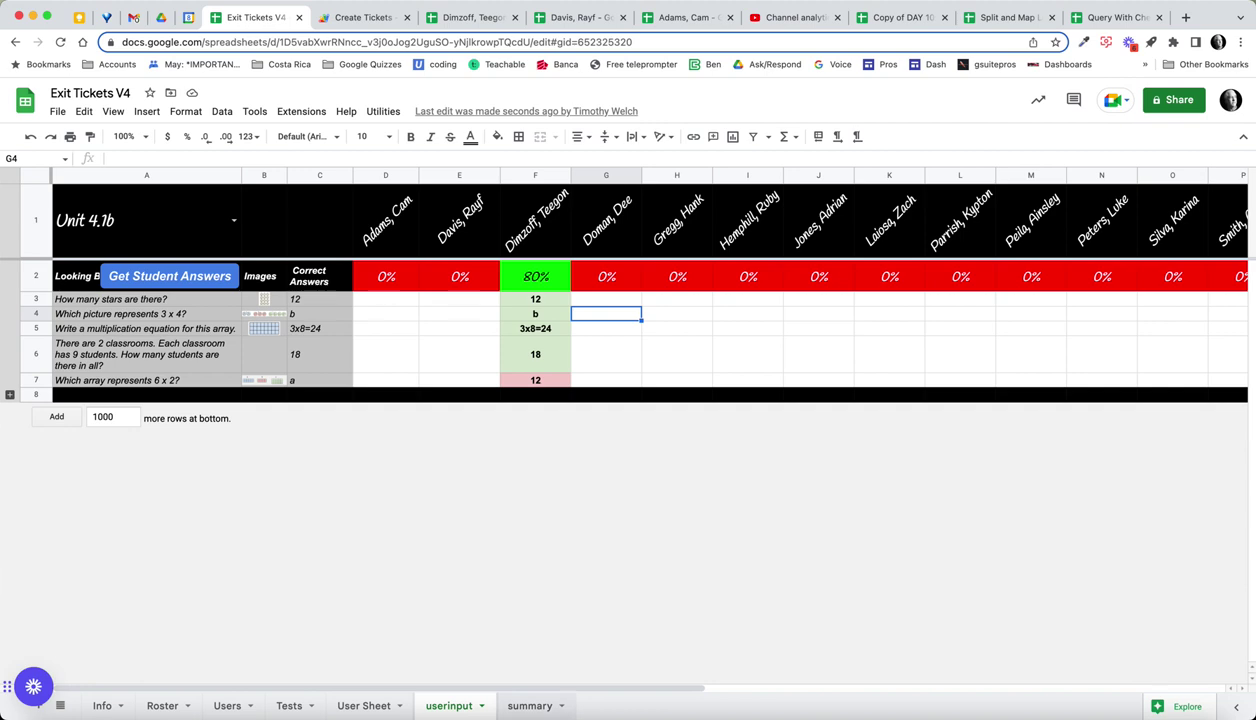
pyautogui.click(530, 706)
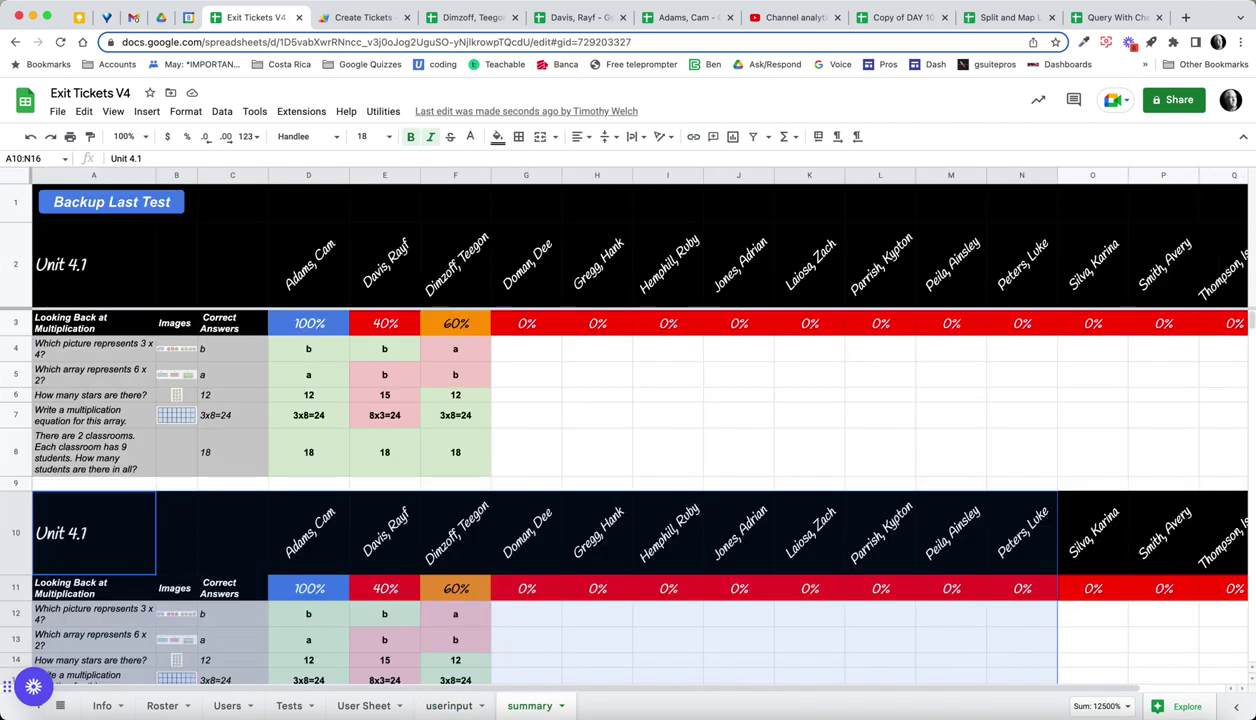
pyautogui.click(111, 202)
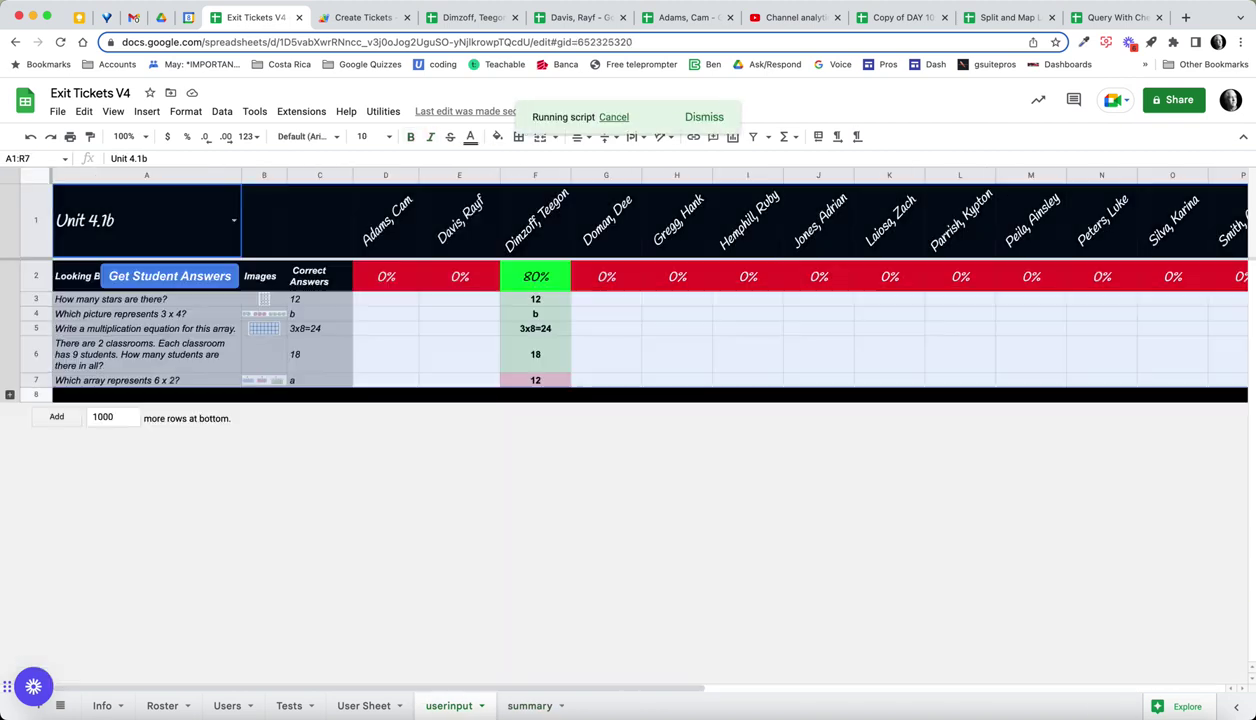
pyautogui.scroll(-1, 640, 480)
pyautogui.scroll(3, 640, 480)
pyautogui.scroll(-1, 640, 480)
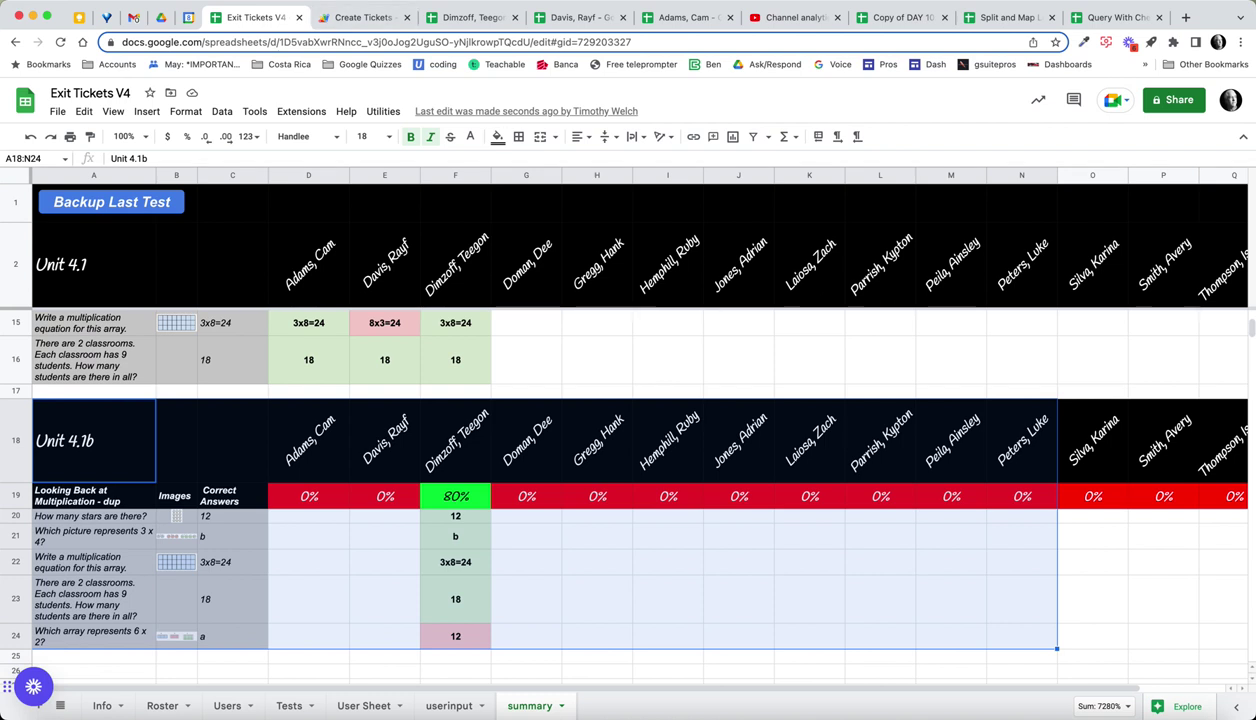
# Look at the Get Student Answers utility and the userinput sheet, and return to the summary sheet
pyautogui.click(383, 111)
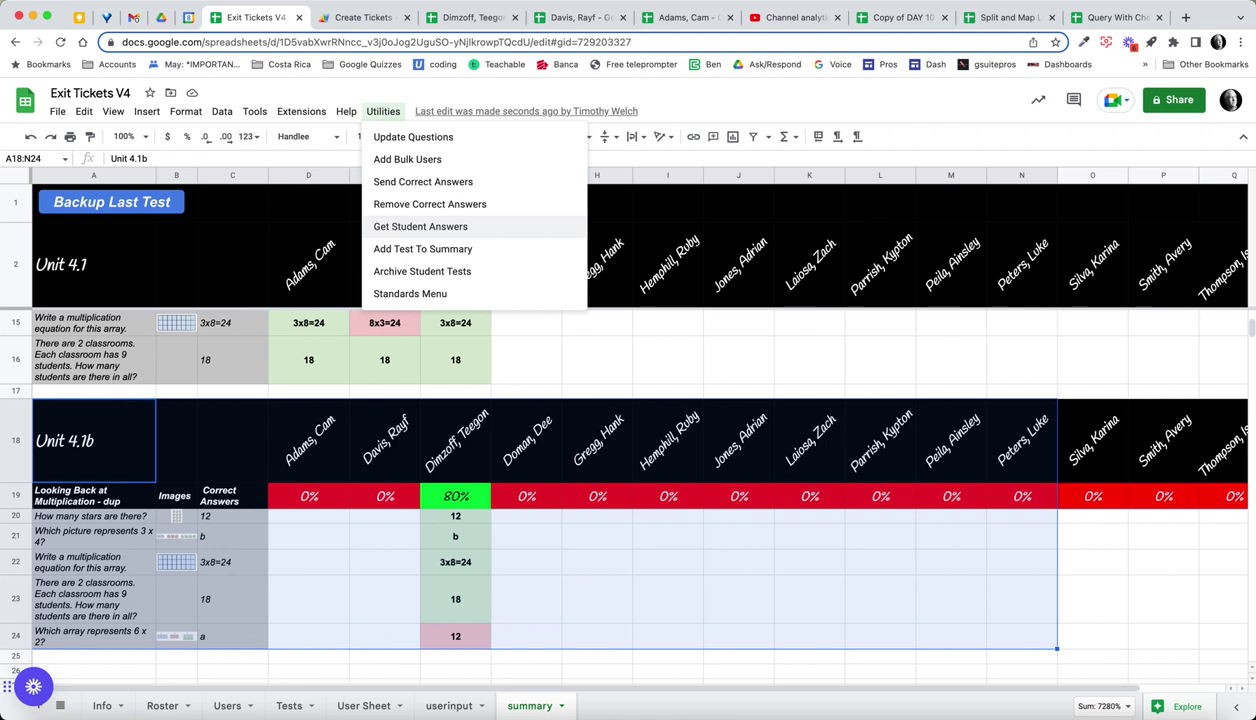
pyautogui.click(420, 226)
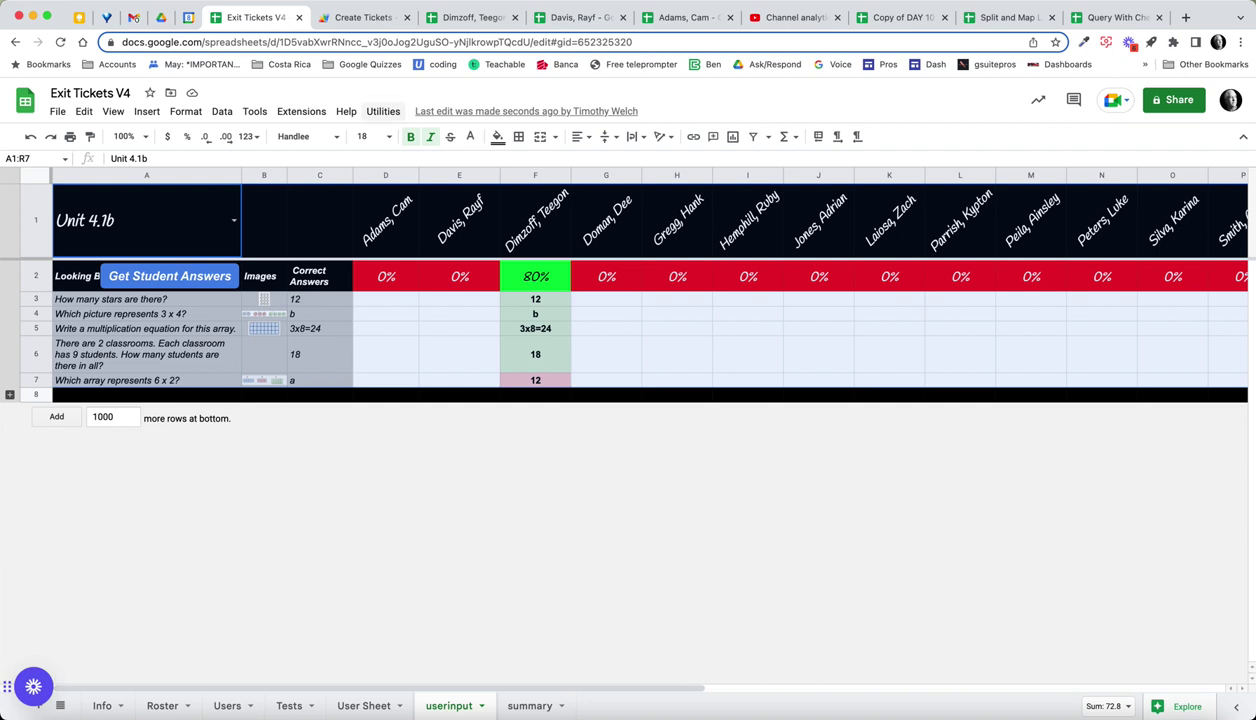
pyautogui.click(383, 111)
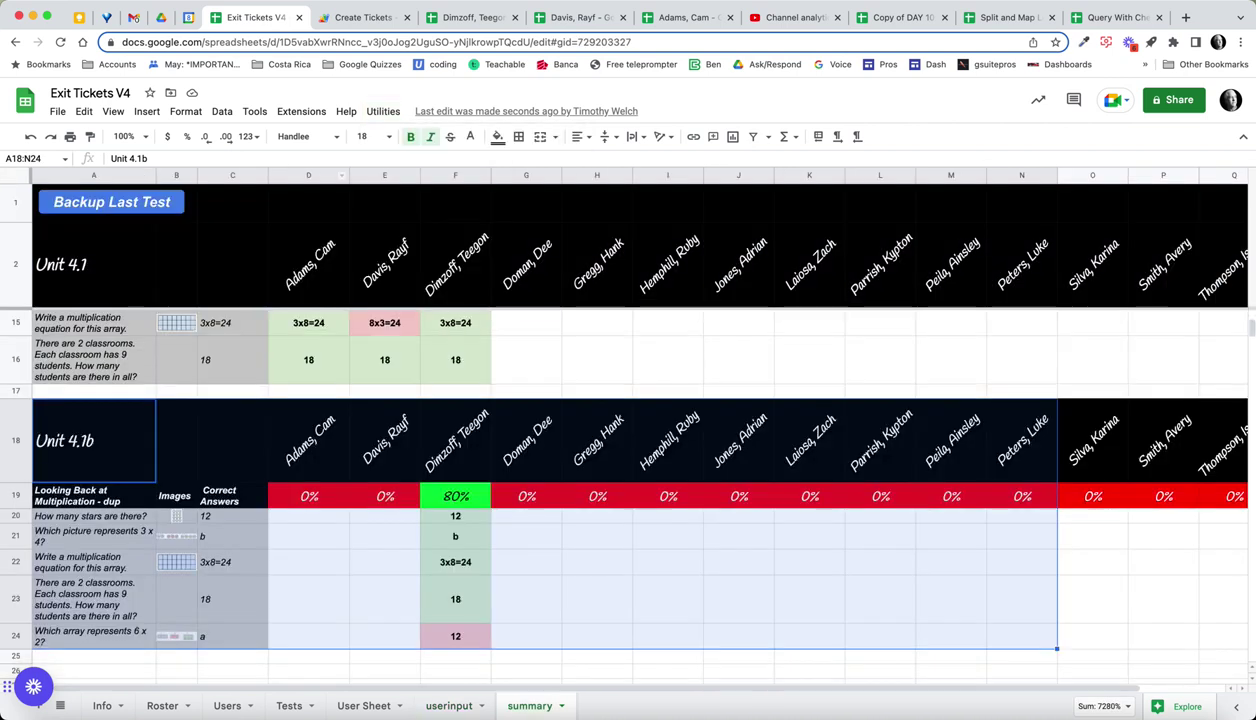
# Run the Archive Student Tests script, check the archive sheet in the column F student's spreadsheet, and return to Exit Tickets V4
pyautogui.click(383, 111)
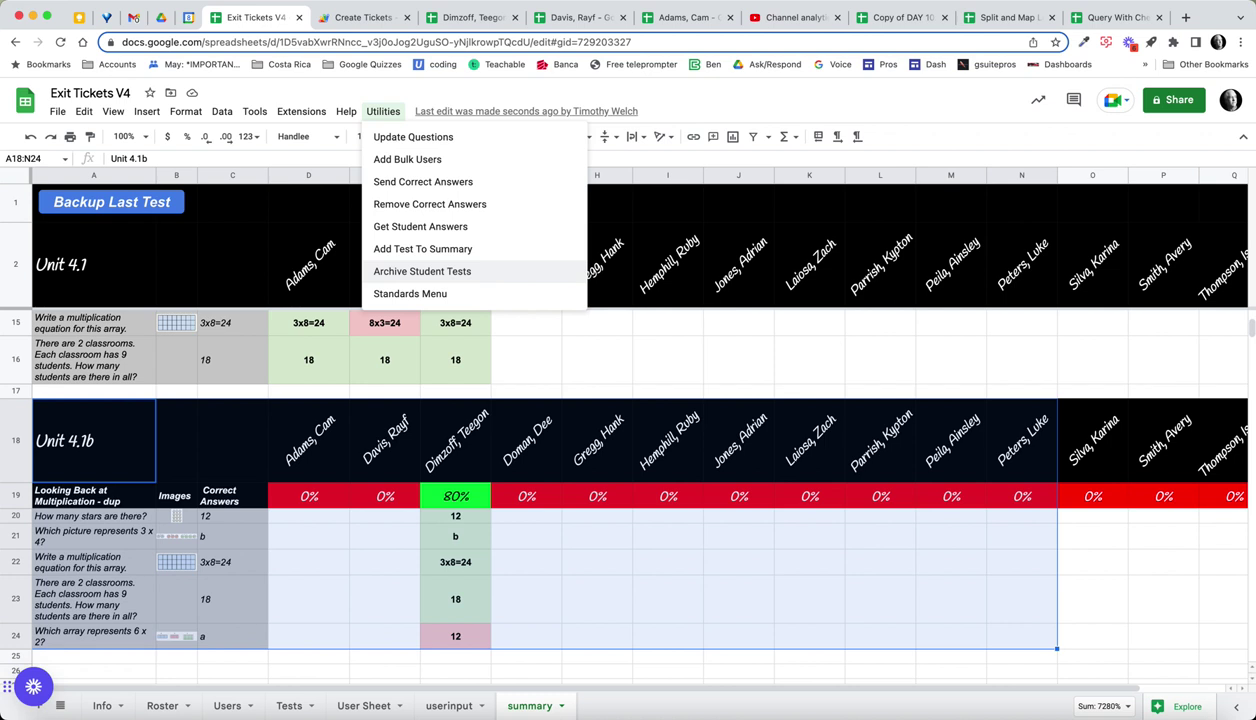
pyautogui.click(422, 271)
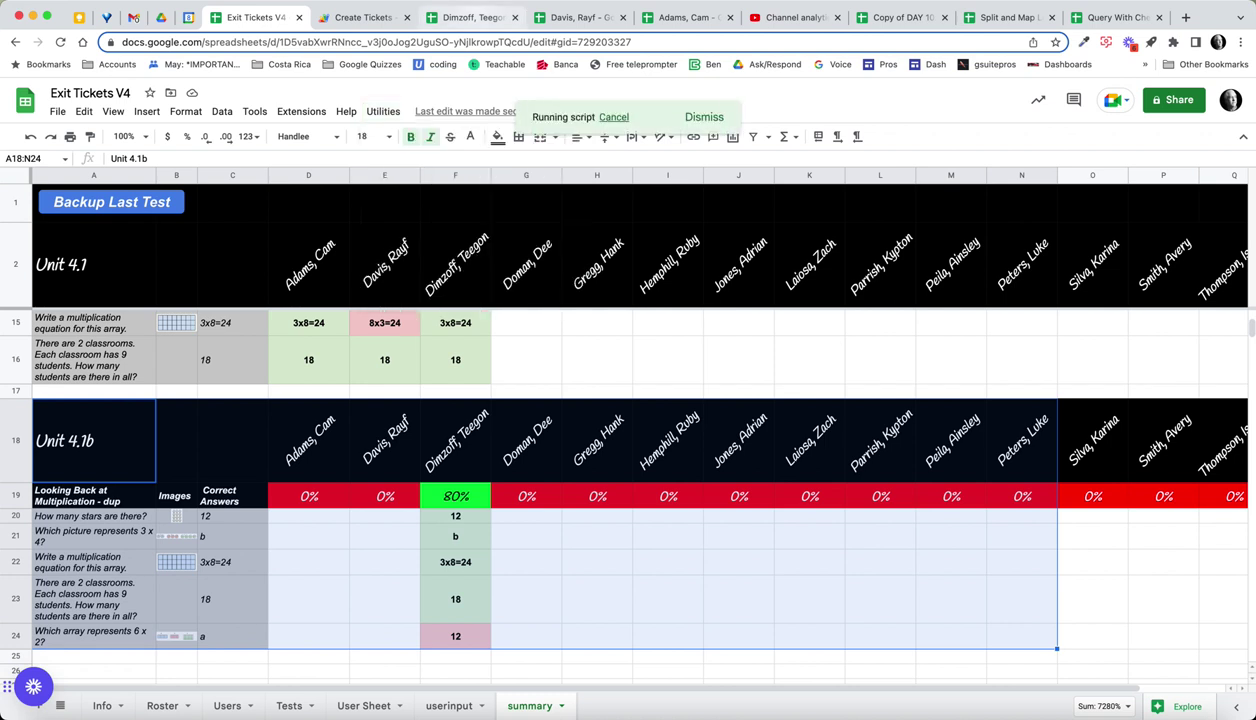
pyautogui.click(472, 18)
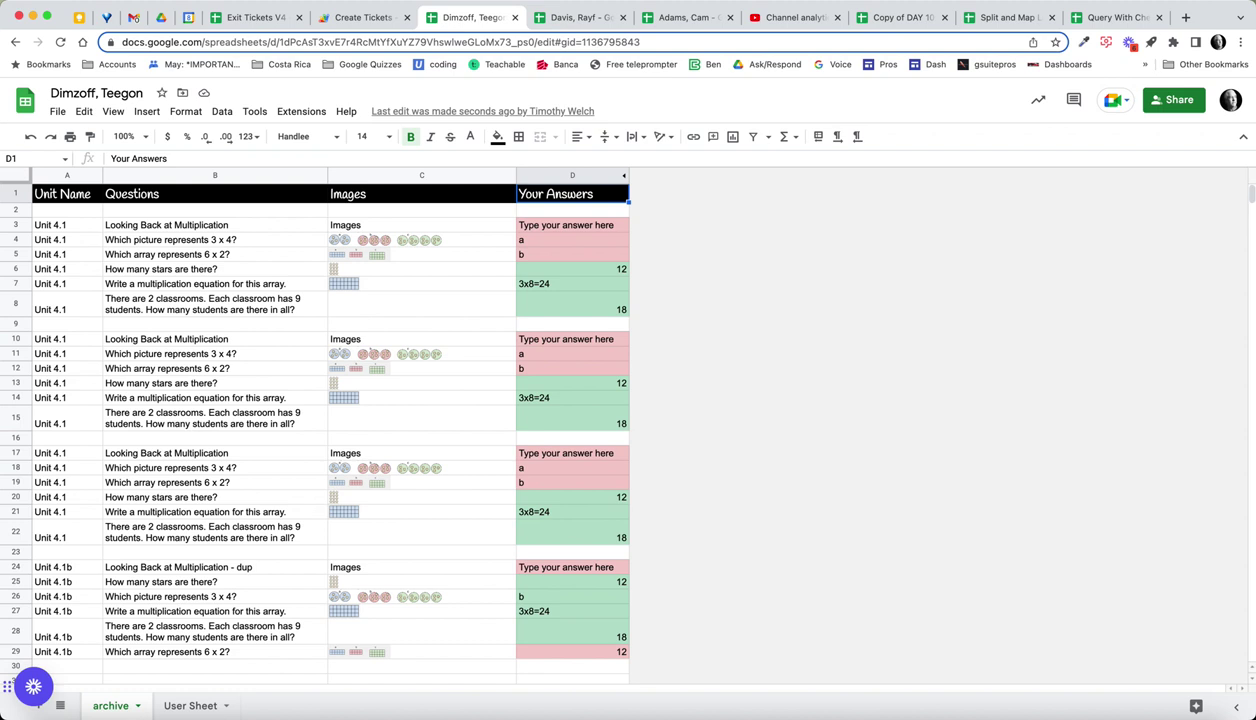
pyautogui.click(255, 17)
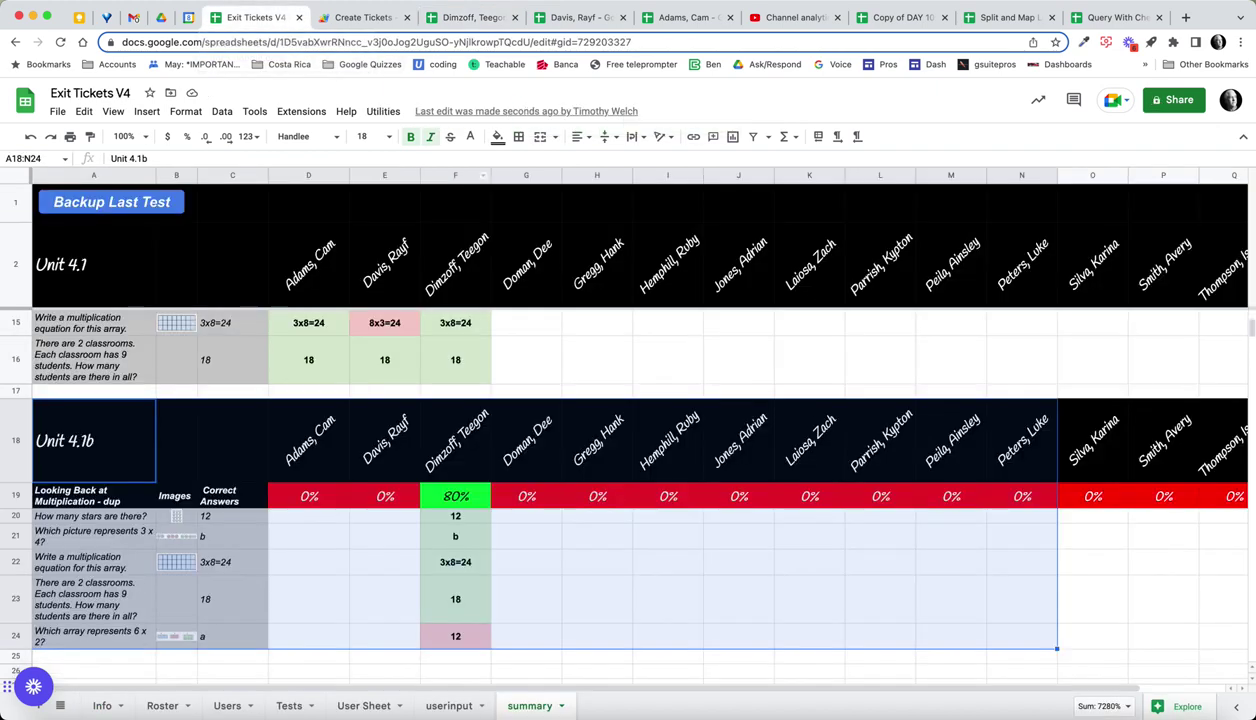